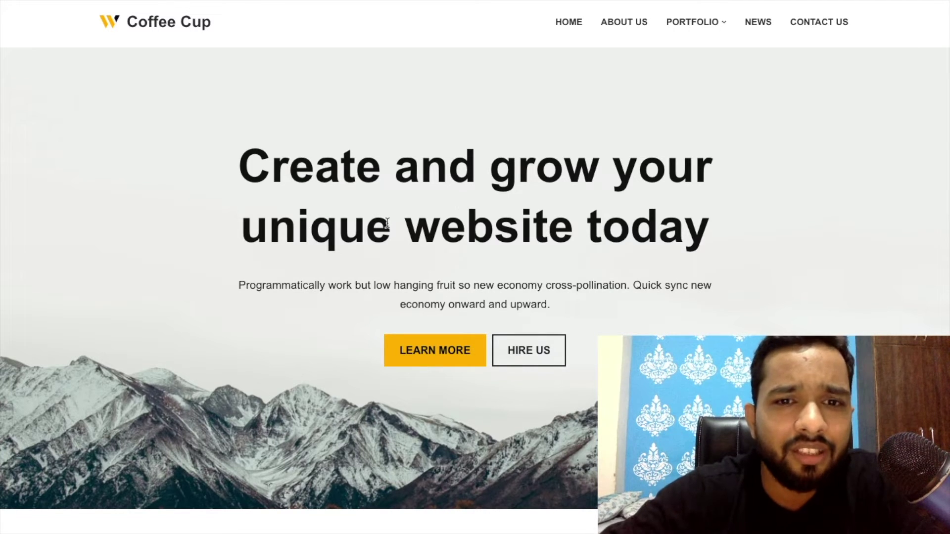
Scroll through the Coffee Cup homepage to review its content.
scroll(428, 200, "down", 2)
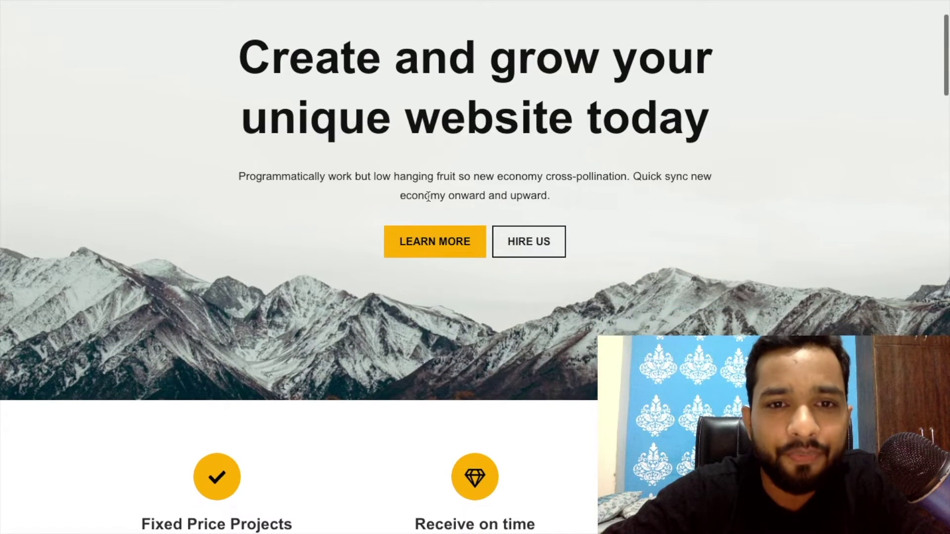
scroll(428, 196, "up", 3)
scroll(329, 255, "down", 10)
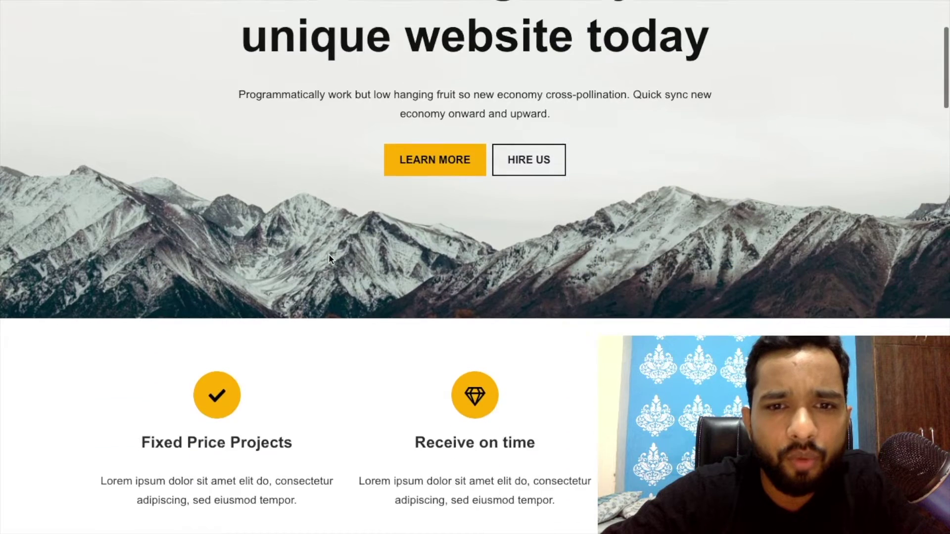
scroll(329, 255, "down", 7)
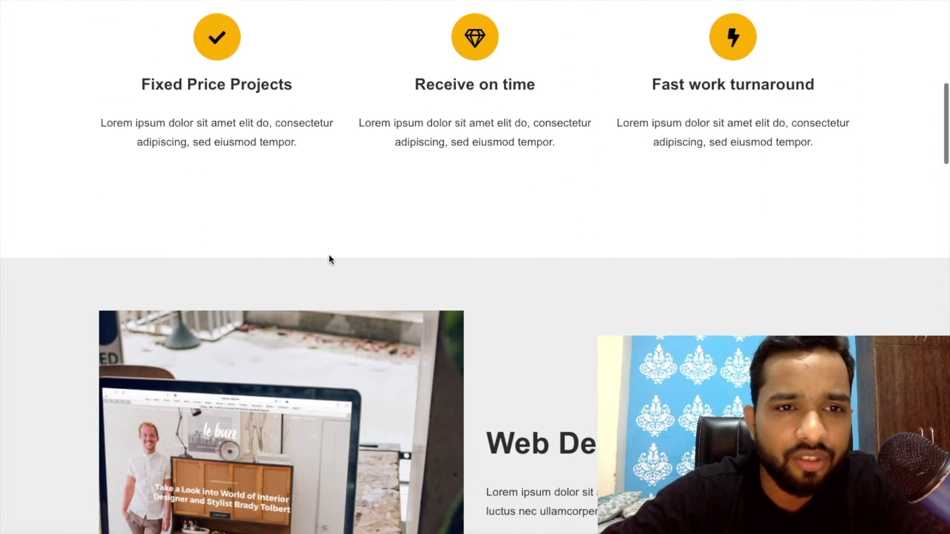
scroll(329, 255, "down", 20)
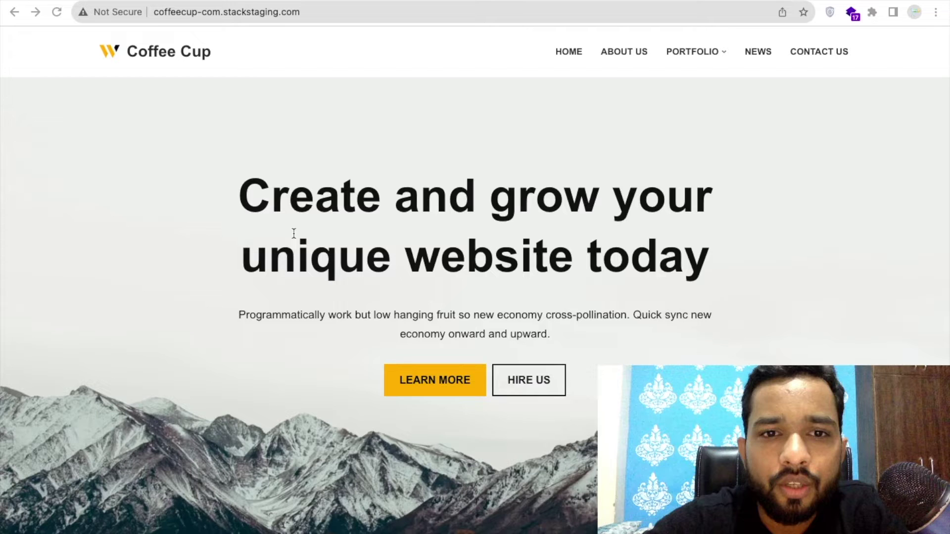
Switch to the Hello World staging page, select its heading line and reload it.
key("ctrl+Right")
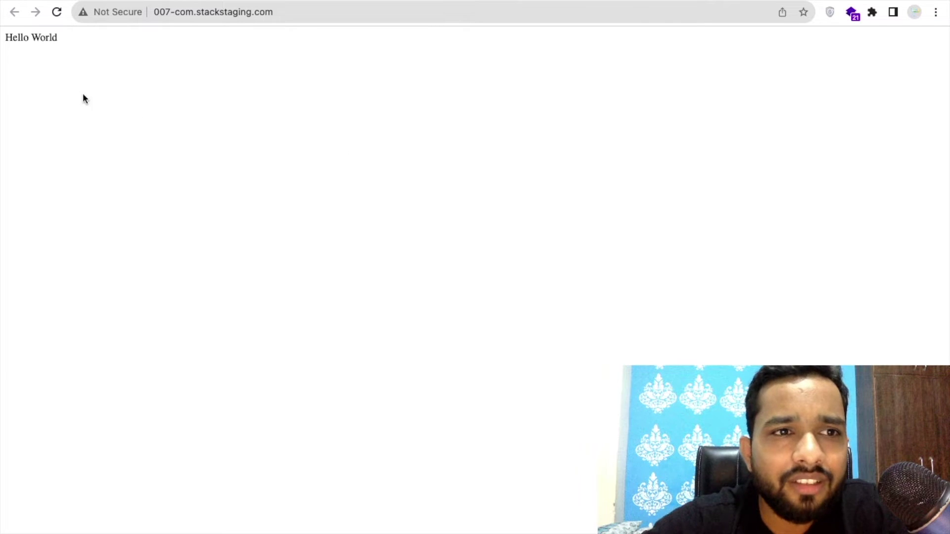
double_click(22, 35)
left_click_drag(22, 35, 68, 30)
left_click(233, 14)
key("Return")
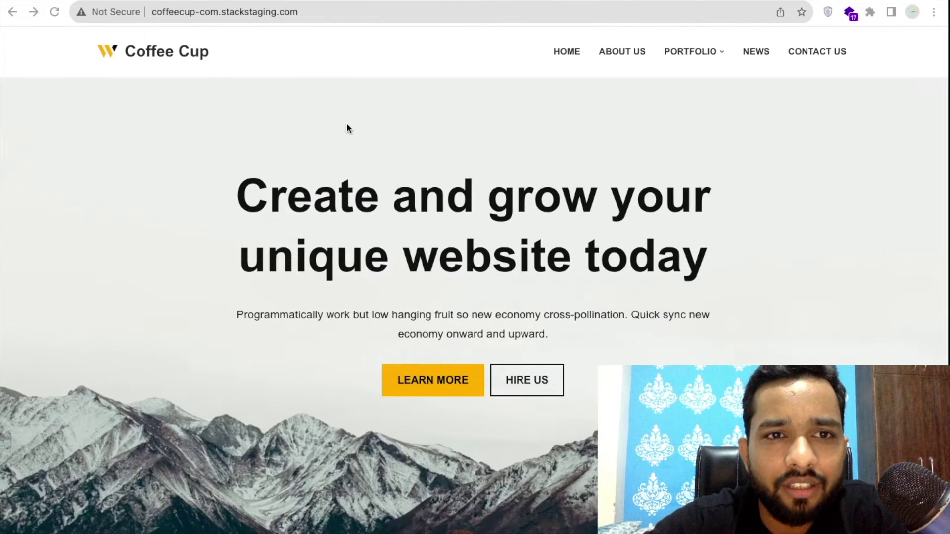
Reload the Coffee Cup site and check which technologies it is built with.
left_click(473, 8)
key("Return")
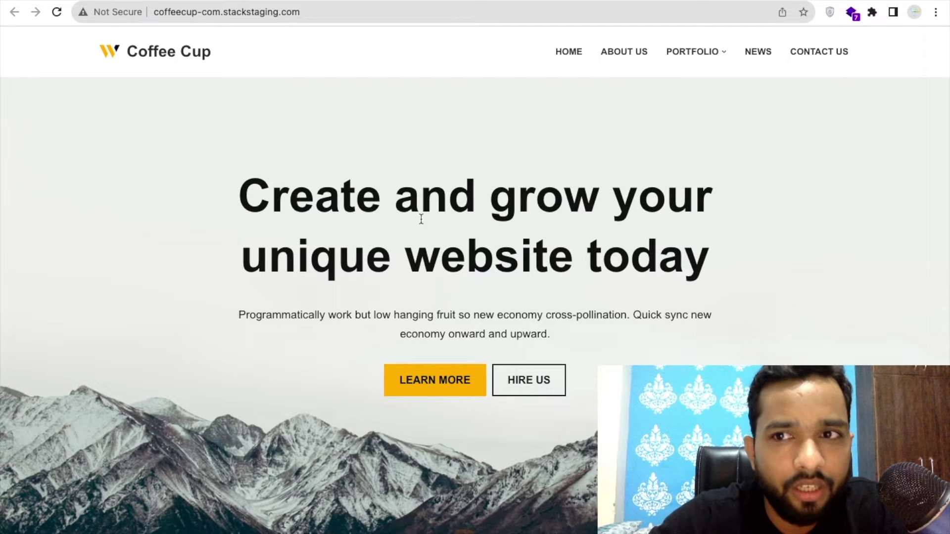
left_click(852, 12)
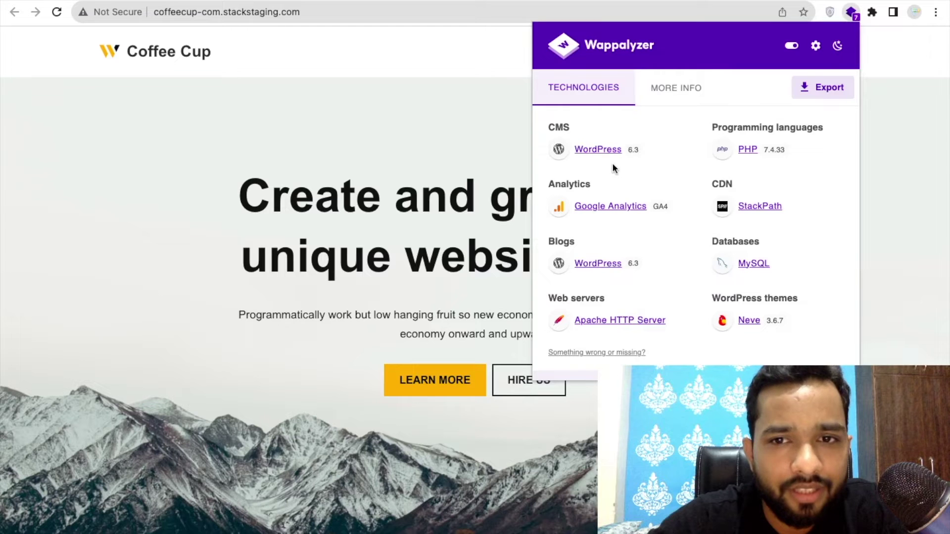
left_click(351, 218)
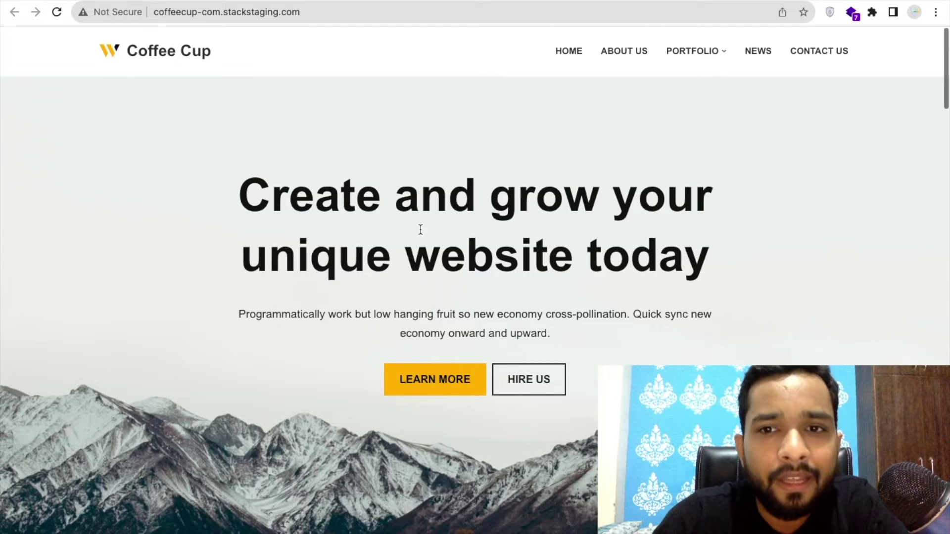
Save the homepage to the Desktop as 'Coffee Cup', Web Page Complete, and view it there.
scroll(420, 229, "down", 10)
scroll(419, 230, "up", 10)
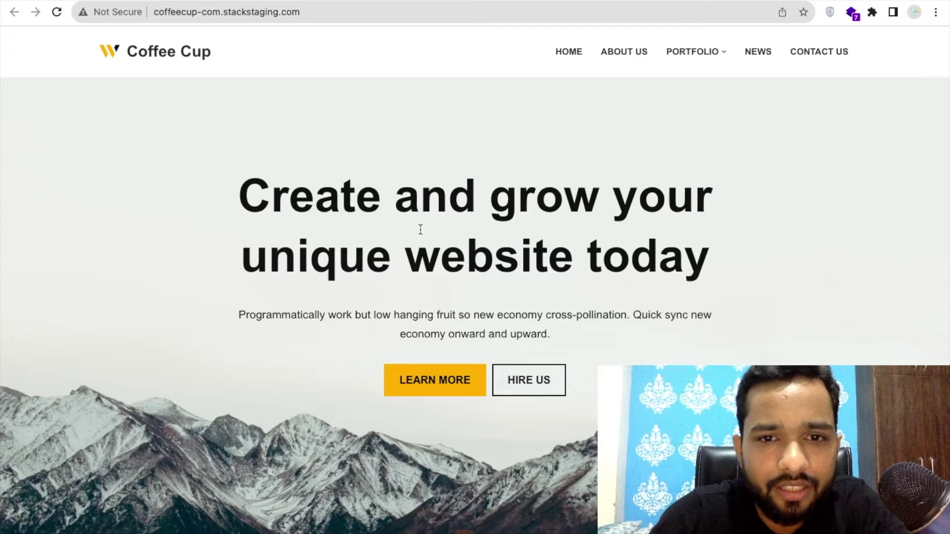
key("super+s")
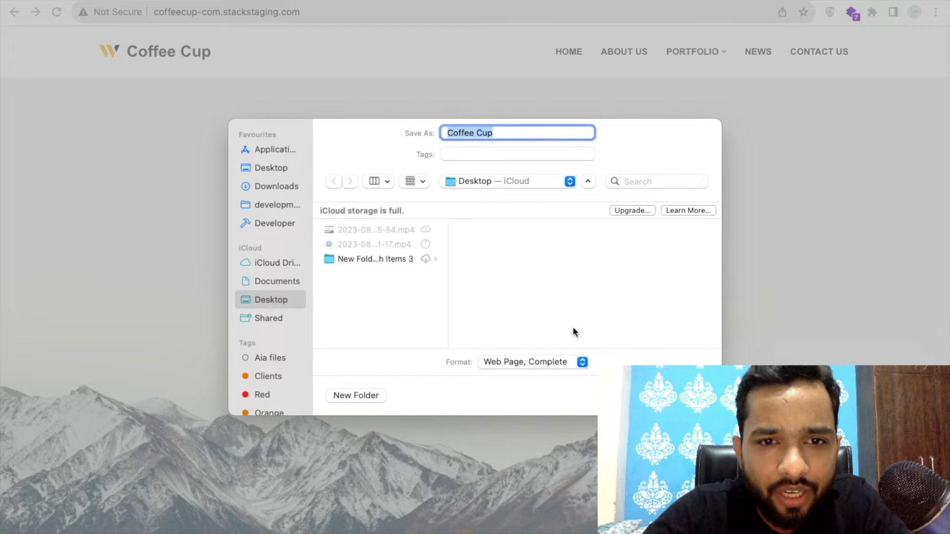
key("Return")
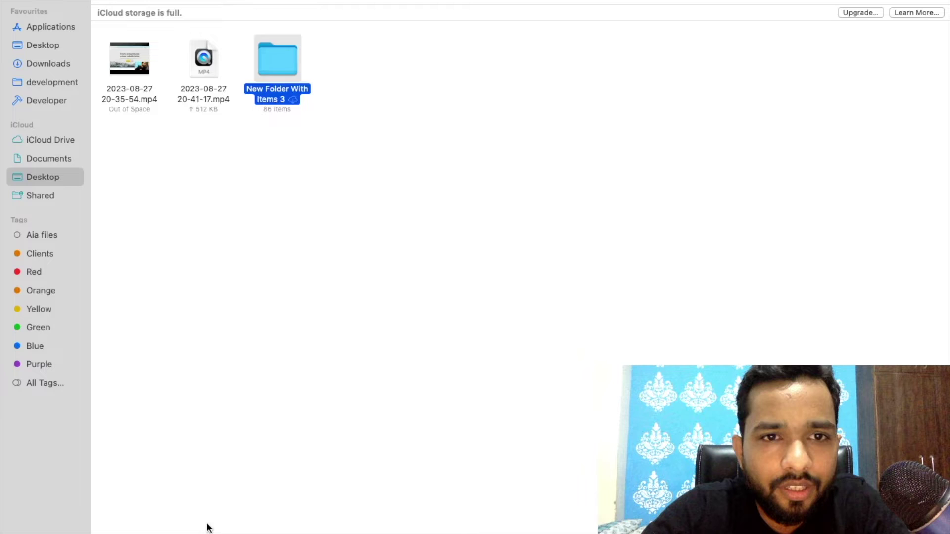
left_click(208, 527)
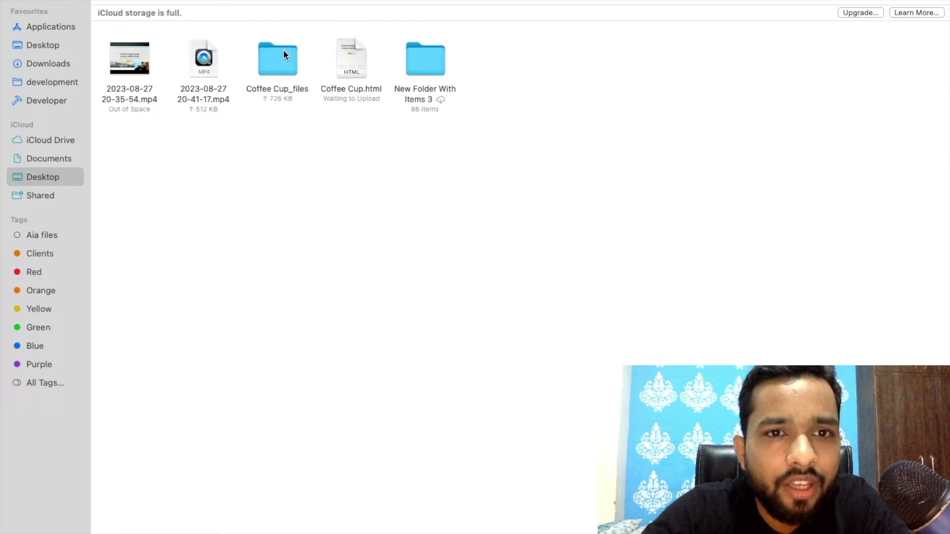
Open the saved Coffee Cup.html locally in Chrome, scroll through it, and return to Finder.
double_click(346, 54)
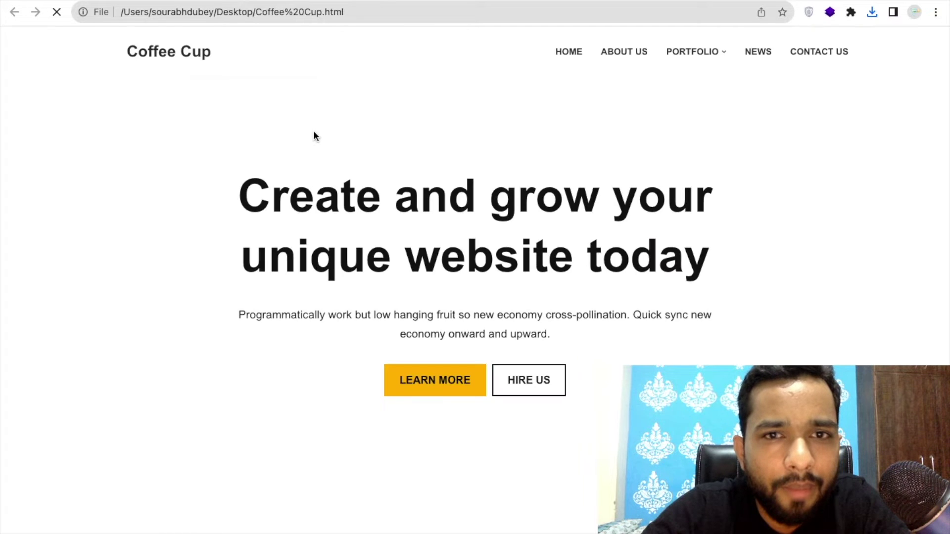
scroll(446, 237, "down", 5)
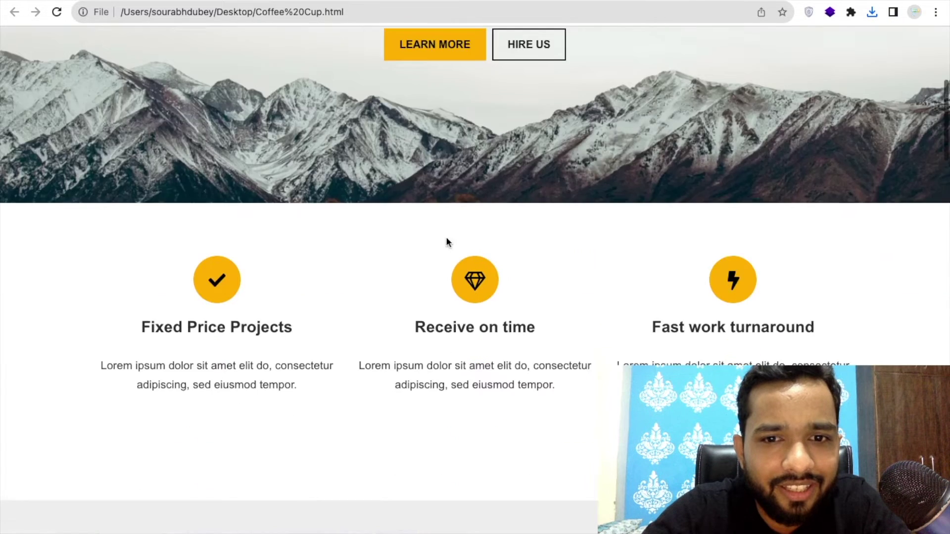
scroll(447, 239, "down", 15)
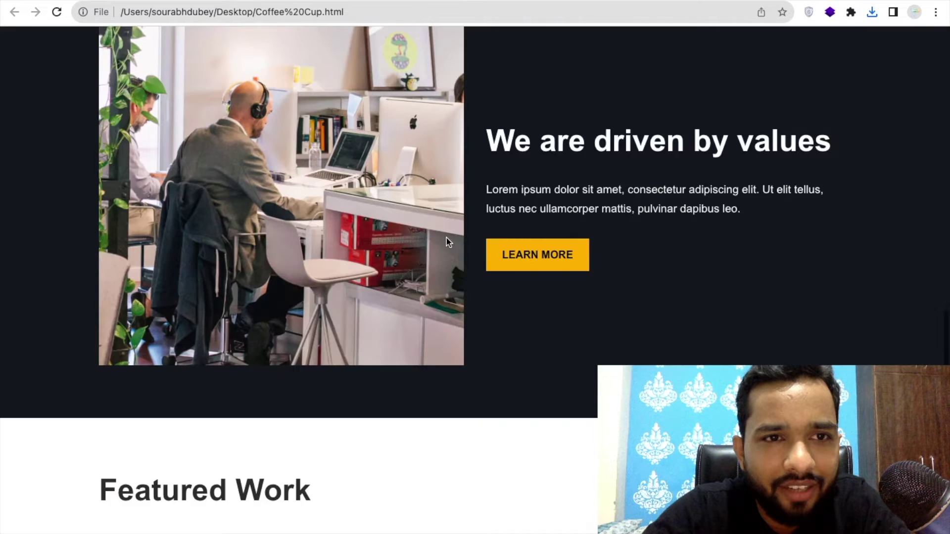
scroll(447, 242, "down", 6)
scroll(409, 269, "up", 15)
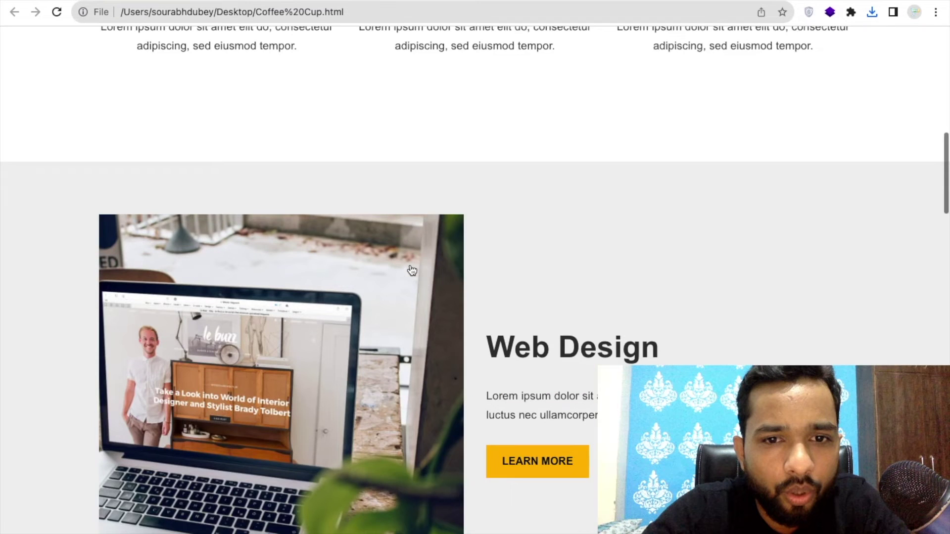
scroll(411, 271, "up", 10)
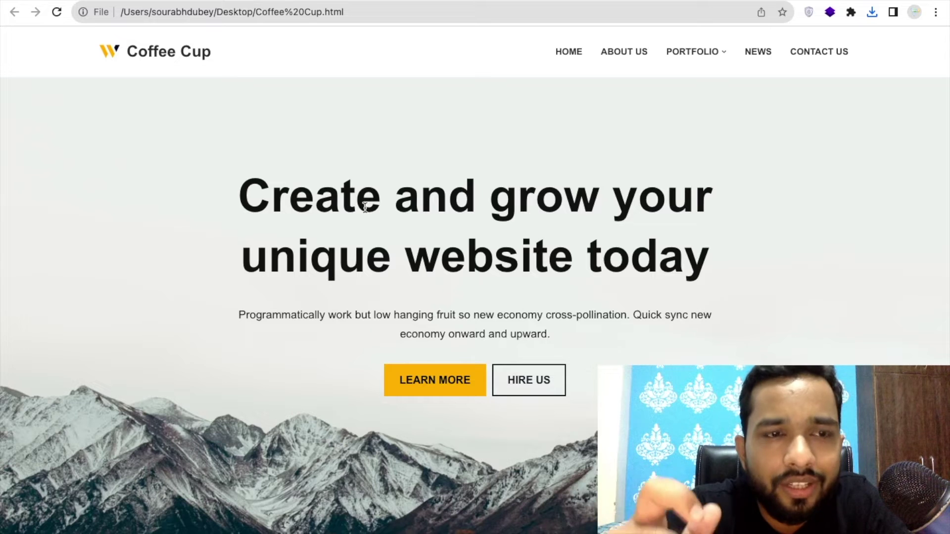
key("super+Tab")
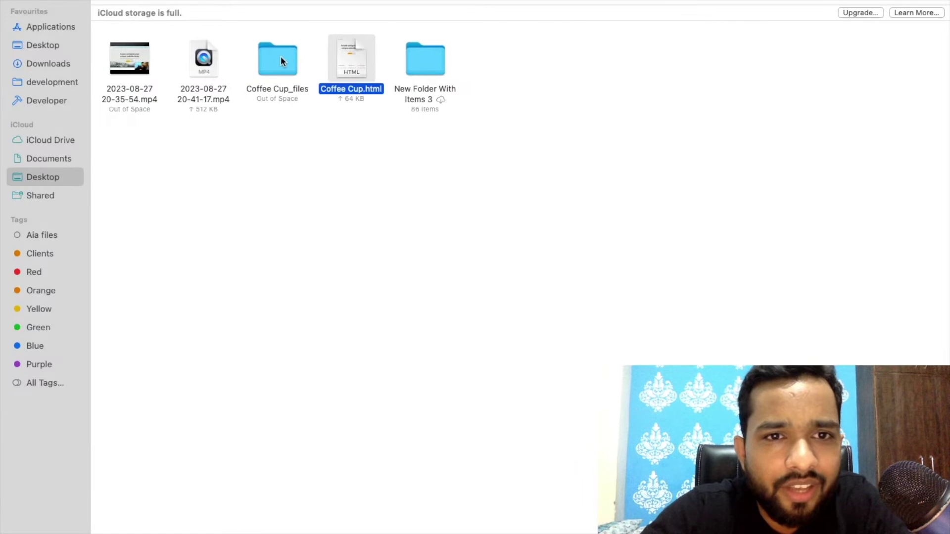
Open the Coffee Cup_files folder, then return to the full-screen Coffee Cup page.
left_click(281, 55)
double_click(294, 59)
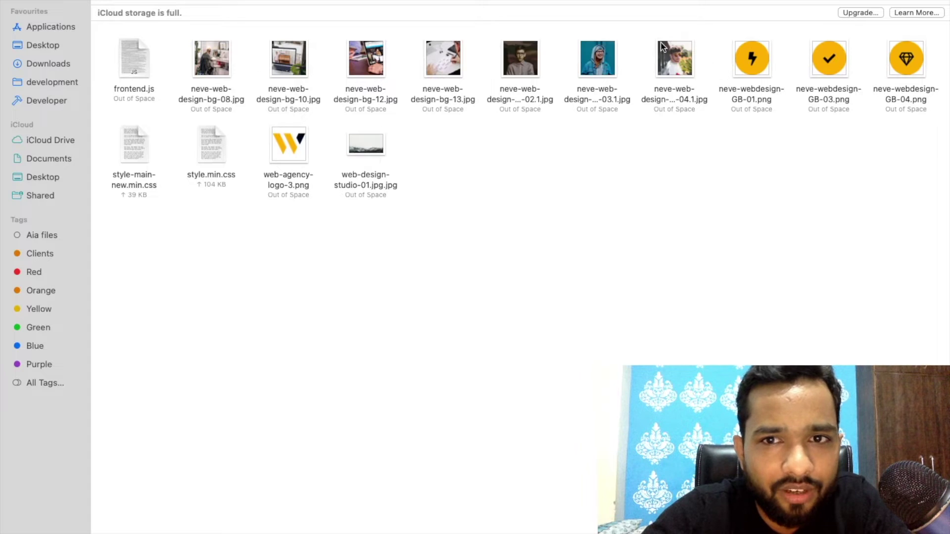
key("super+Tab")
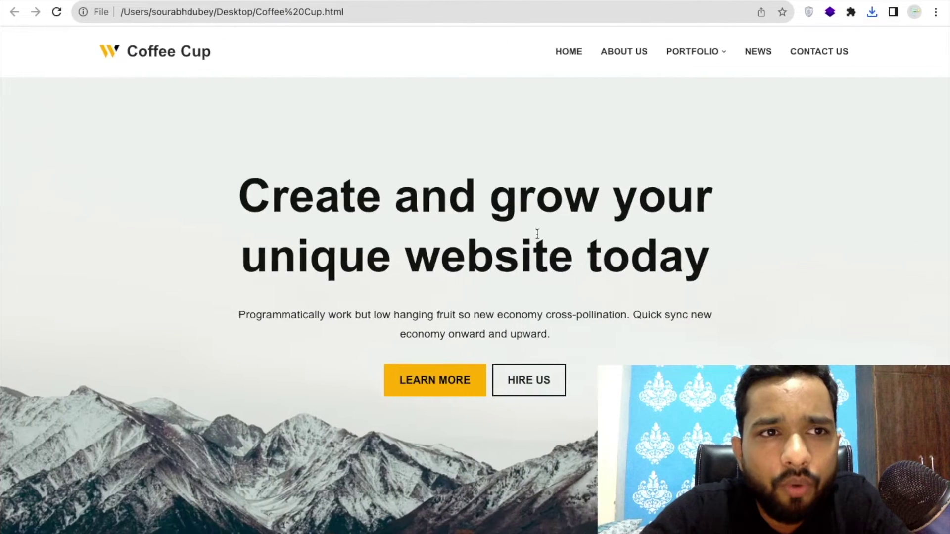
Move across the desktop spaces and show the overview of all open windows.
key("ctrl+Right")
key("ctrl+Left")
key("ctrl+Left")
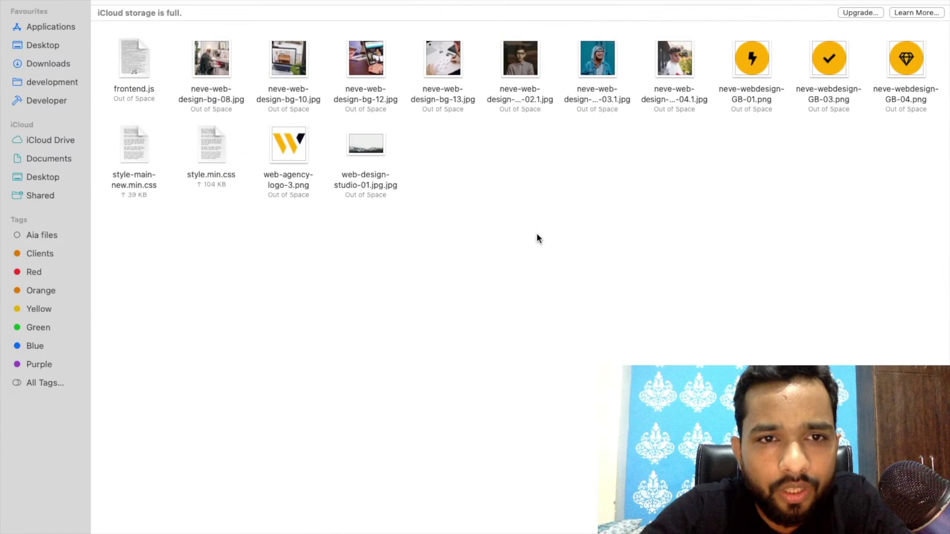
key("ctrl+Right")
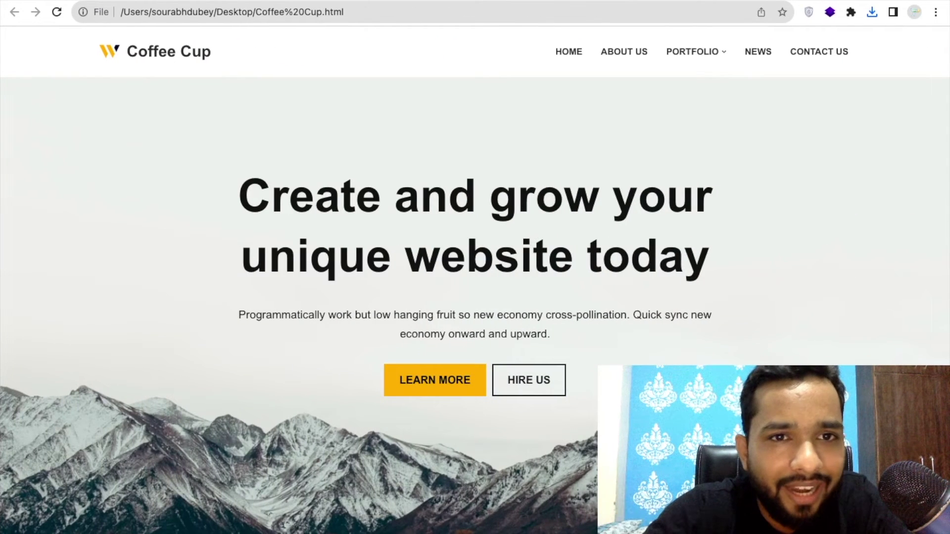
key("ctrl+Up")
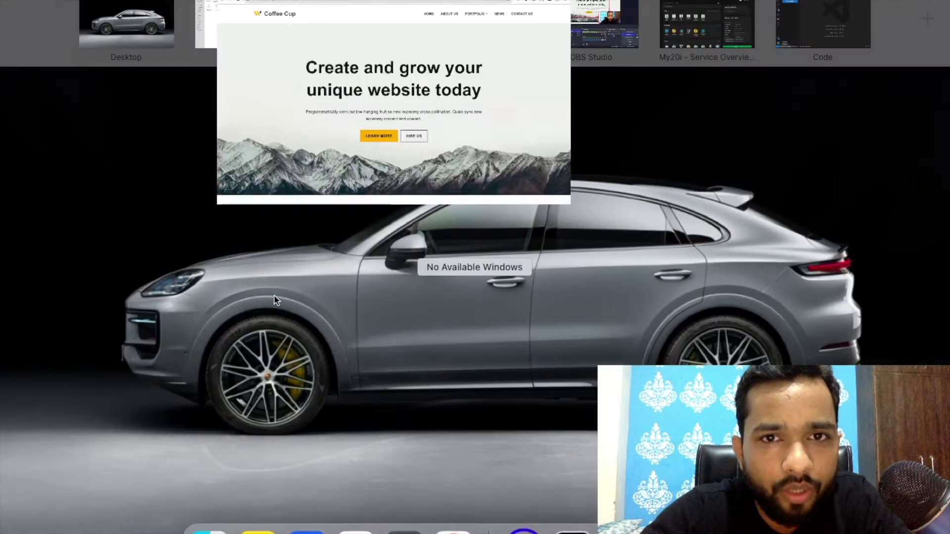
Make the Hello World window full-screen, then switch to the 007.com My20i hosting overview.
left_click(677, 30)
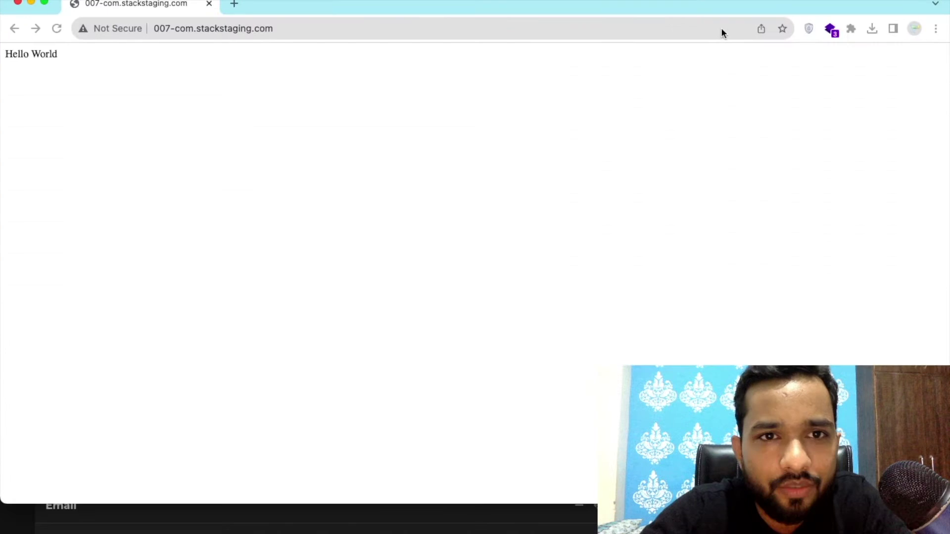
left_click(44, 4)
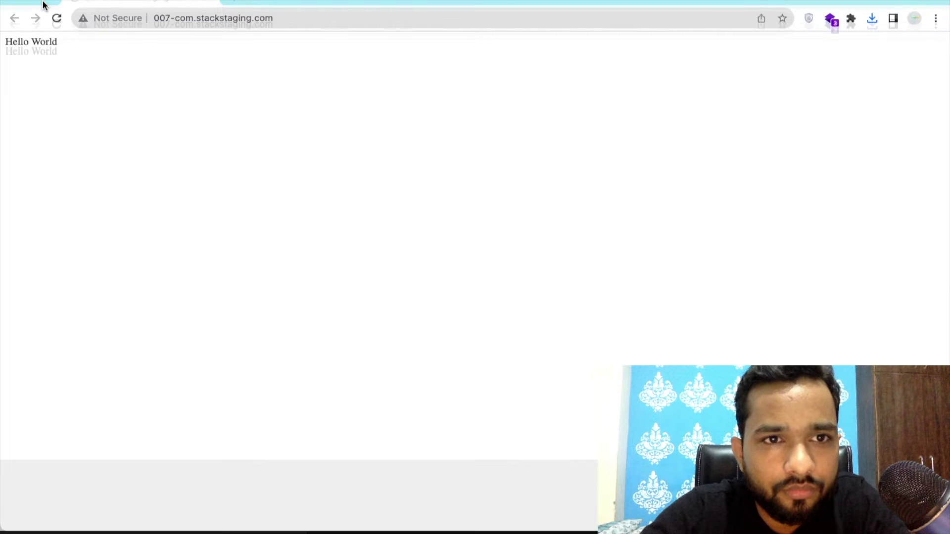
left_click(302, 12)
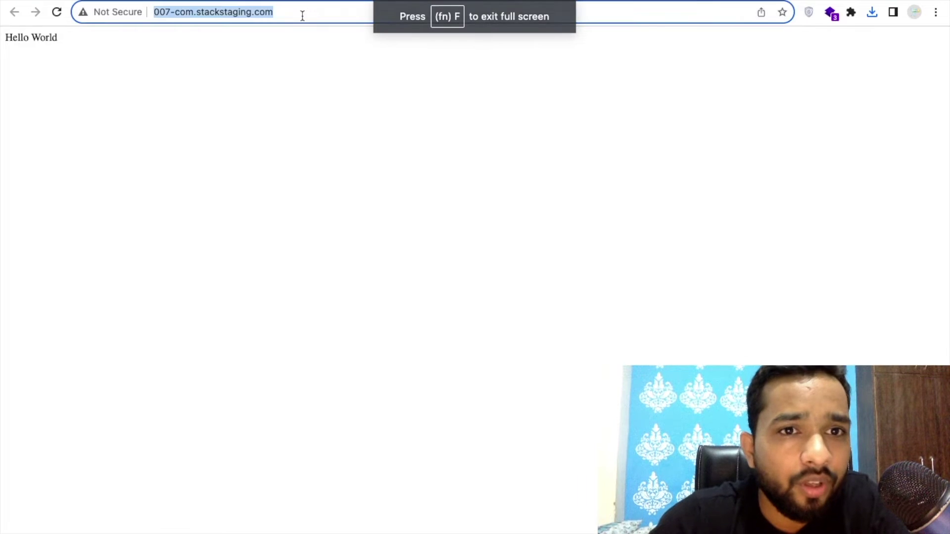
left_click(371, 150)
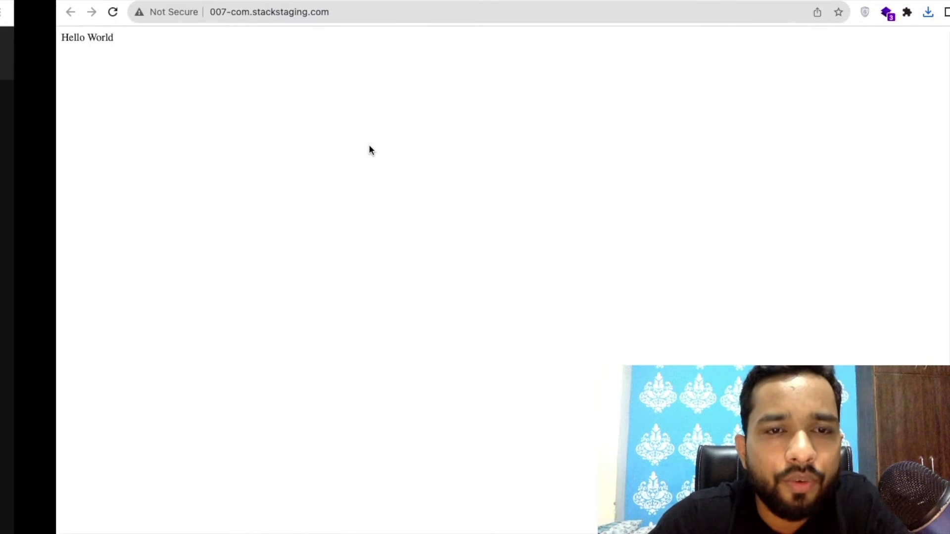
key("ctrl+Left")
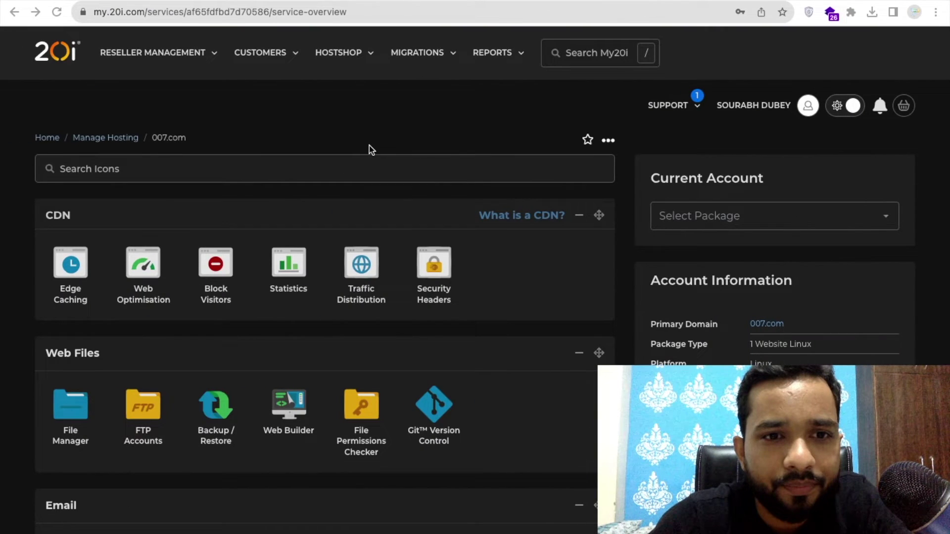
Scroll the 007.com service overview down to One-Click Installs and choose the WordPress tile.
scroll(30, 190, "down", 3)
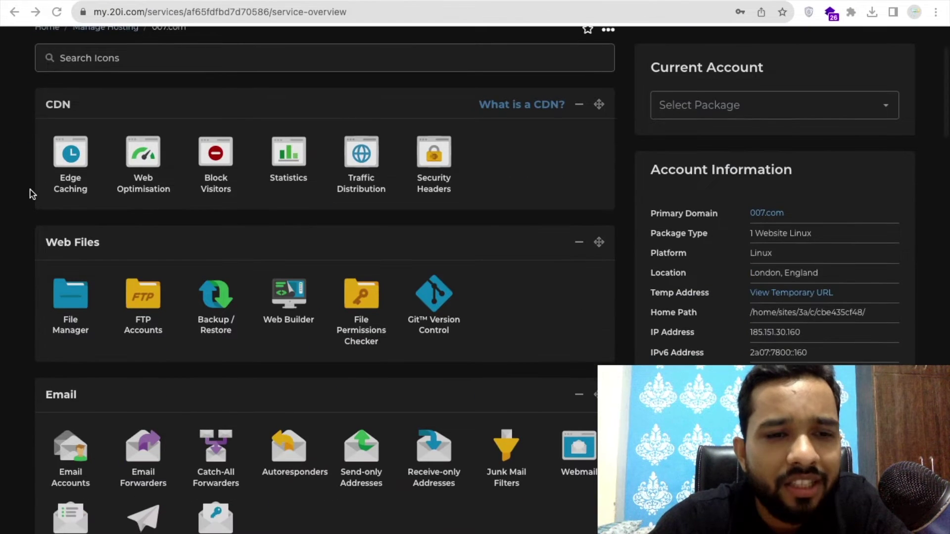
scroll(30, 194, "down", 1)
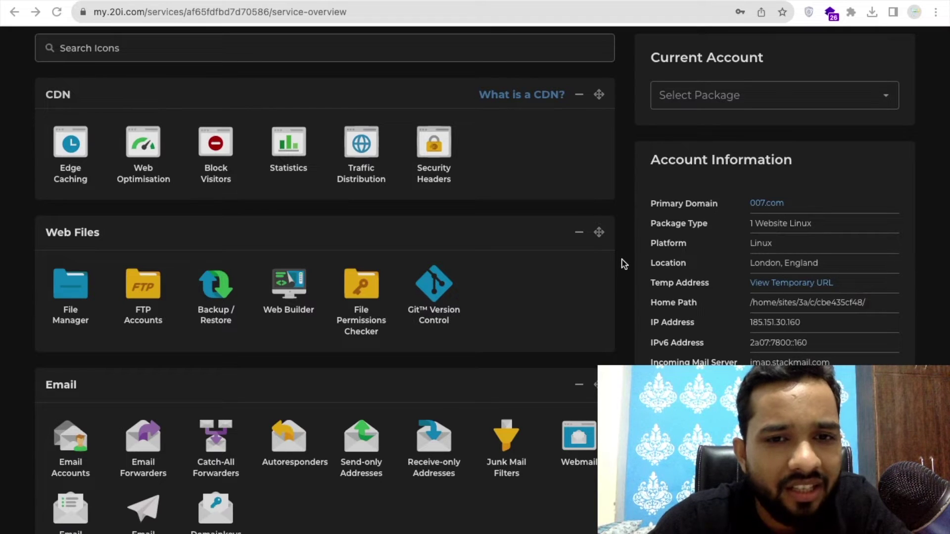
scroll(624, 263, "down", 8)
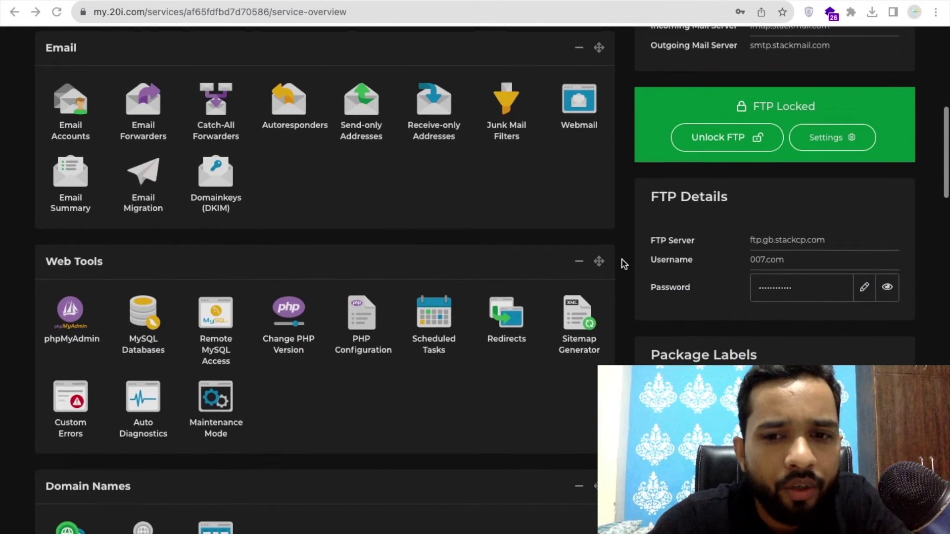
scroll(623, 264, "down", 7)
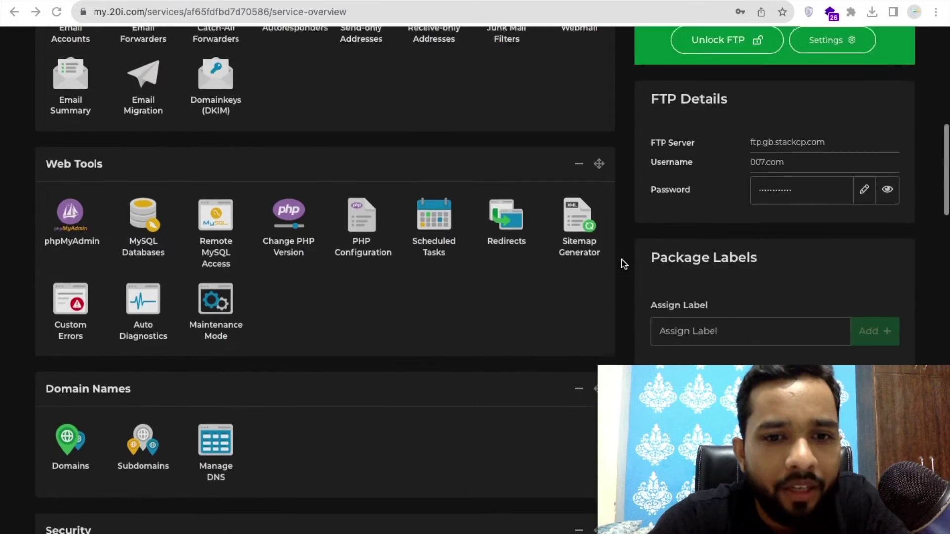
scroll(624, 263, "down", 15)
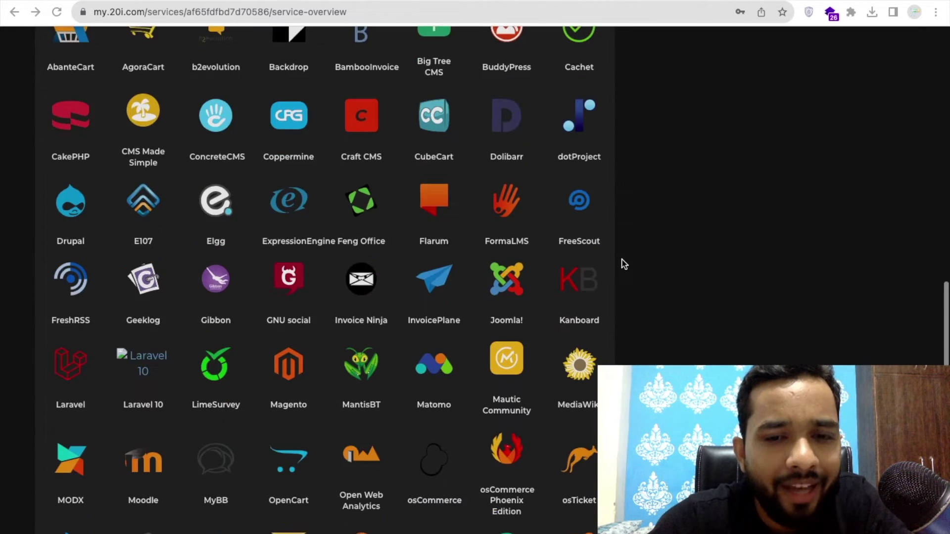
scroll(624, 264, "down", 15)
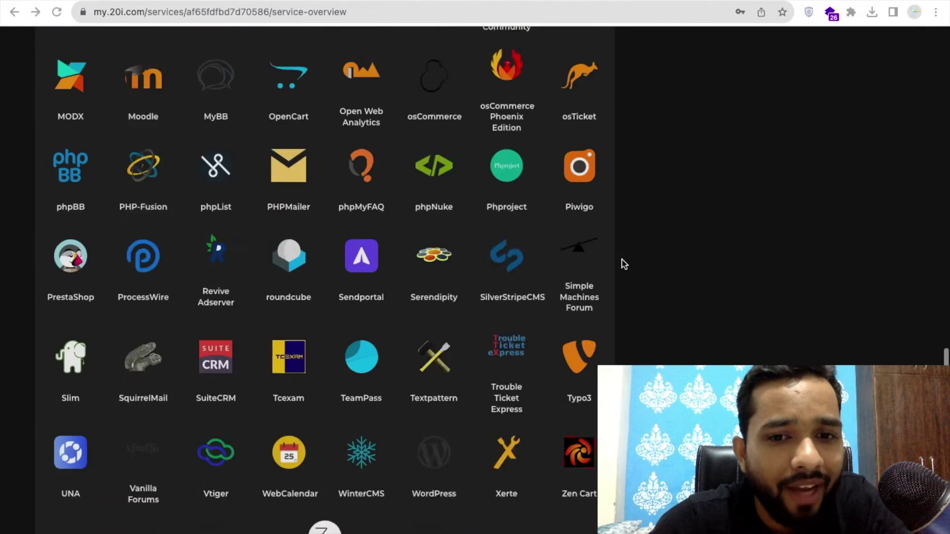
scroll(625, 263, "up", 7)
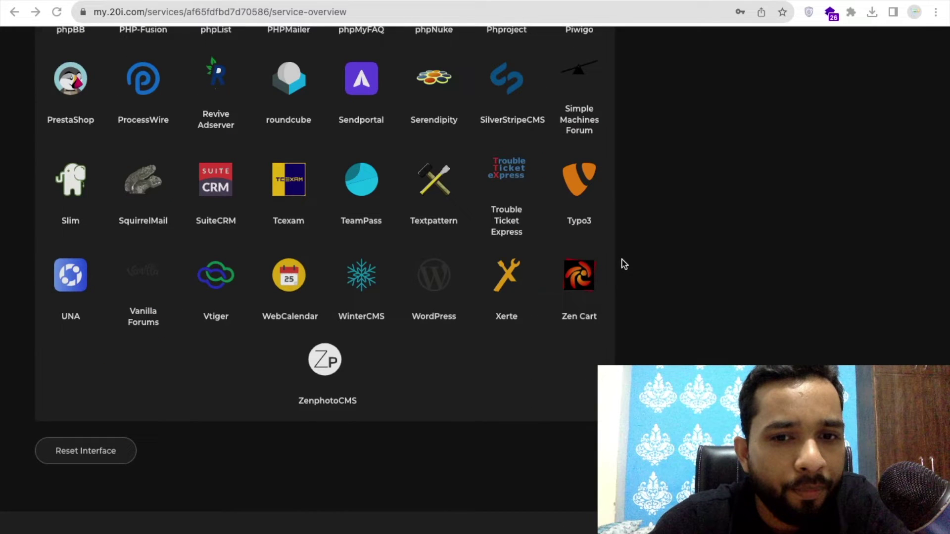
left_click(437, 283)
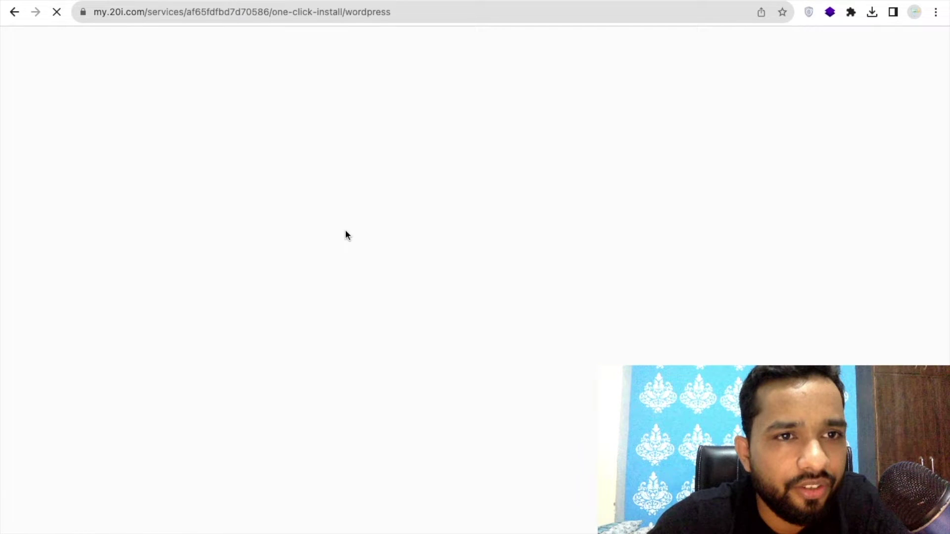
Go back to the 007.com overview and open the public_html folder in File Manager.
key("super+bracketleft")
scroll(45, 240, "down", 5)
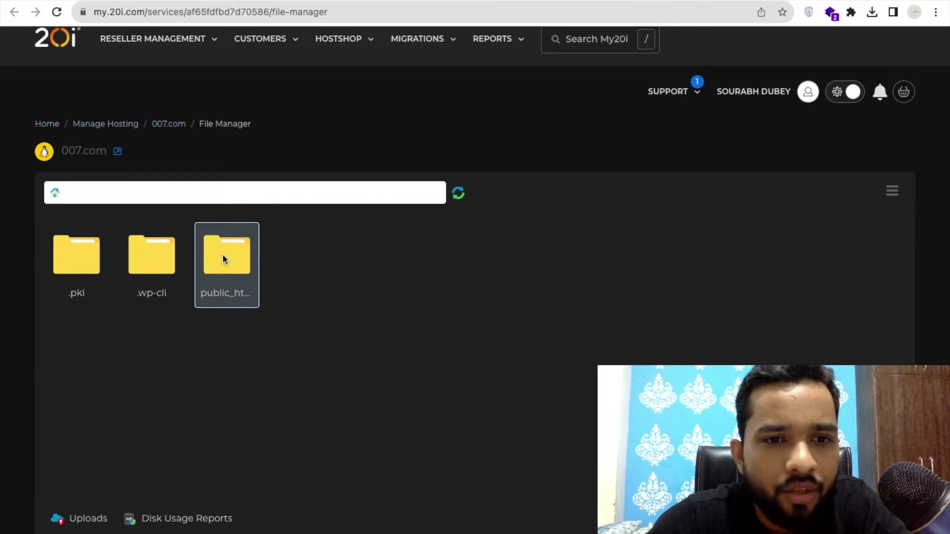
double_click(222, 258)
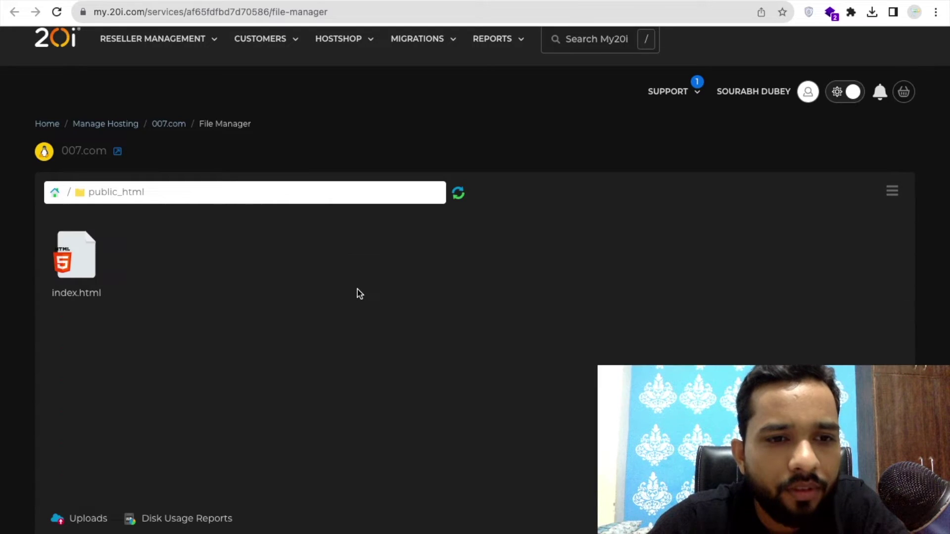
Delete index.html from public_html, confirming the permanent deletion.
right_click(81, 261)
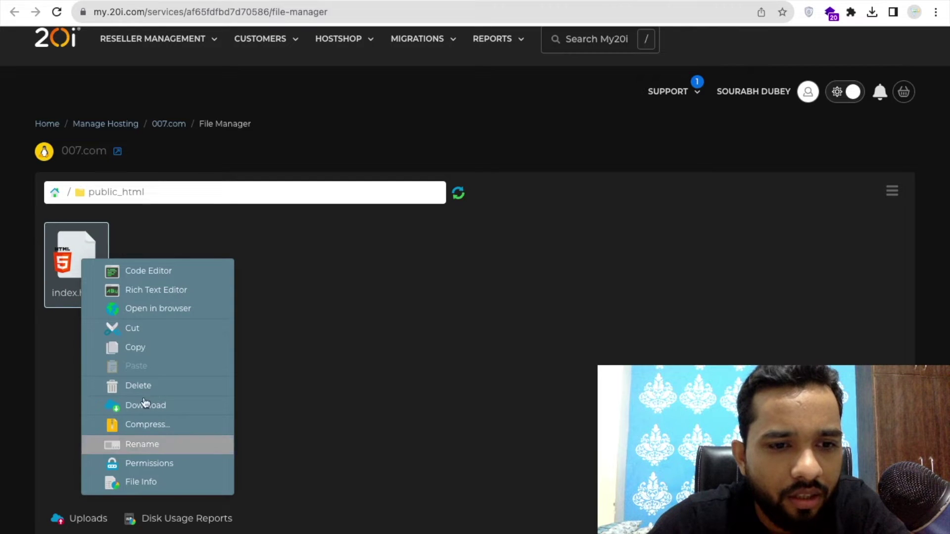
left_click(131, 387)
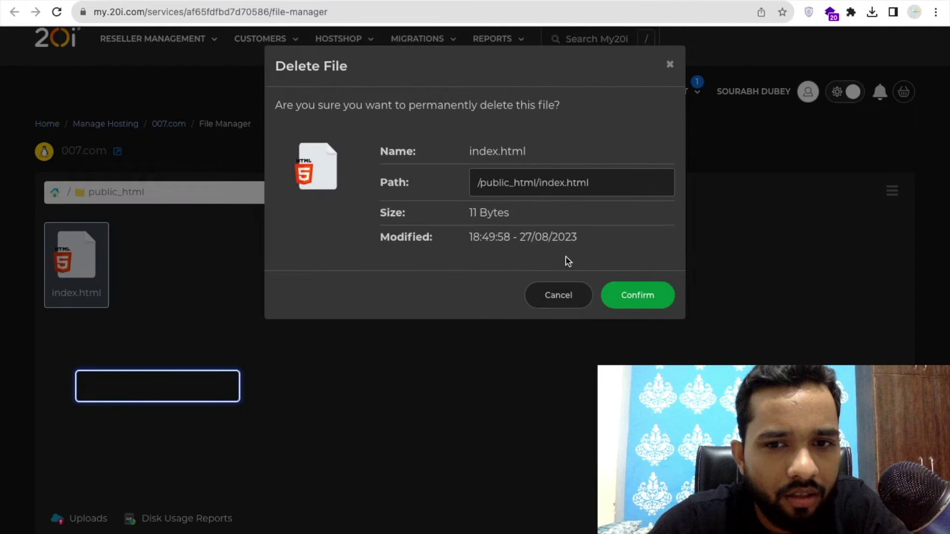
left_click(639, 296)
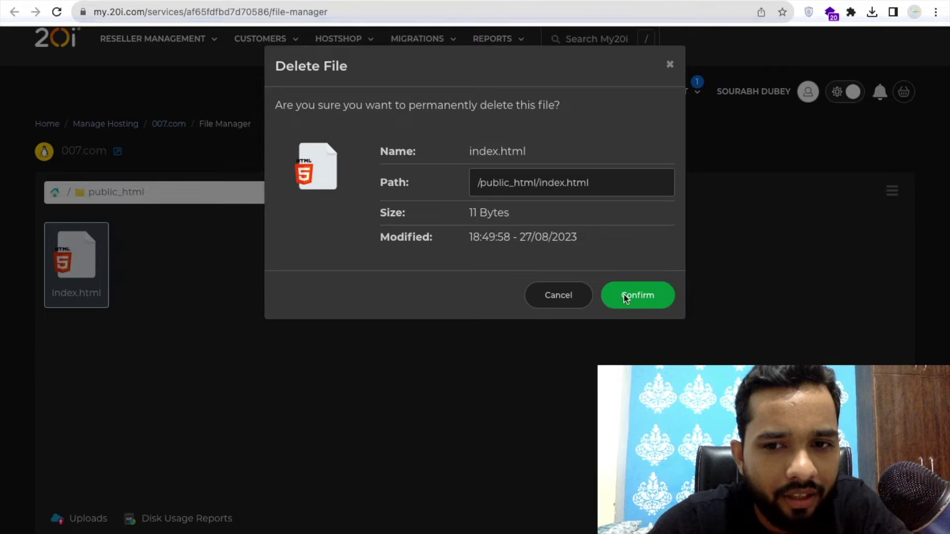
left_click(640, 295)
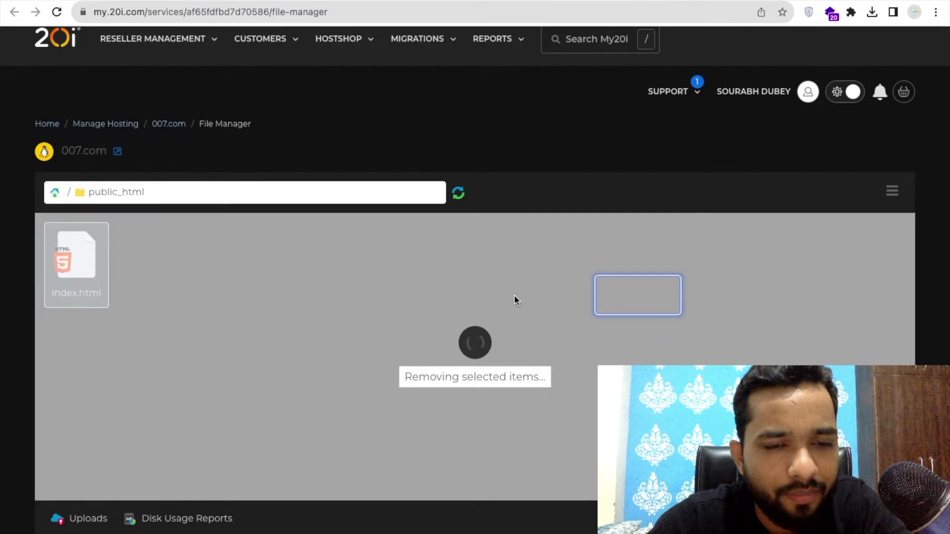
mouse_move(72, 3)
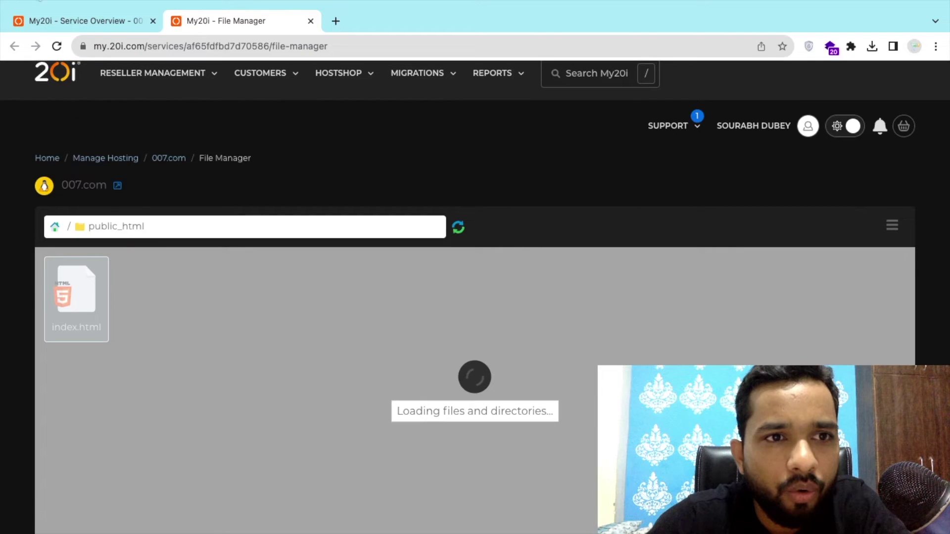
Run the one-click WordPress install from the 007.com Service Overview and open the staging site.
left_click(72, 20)
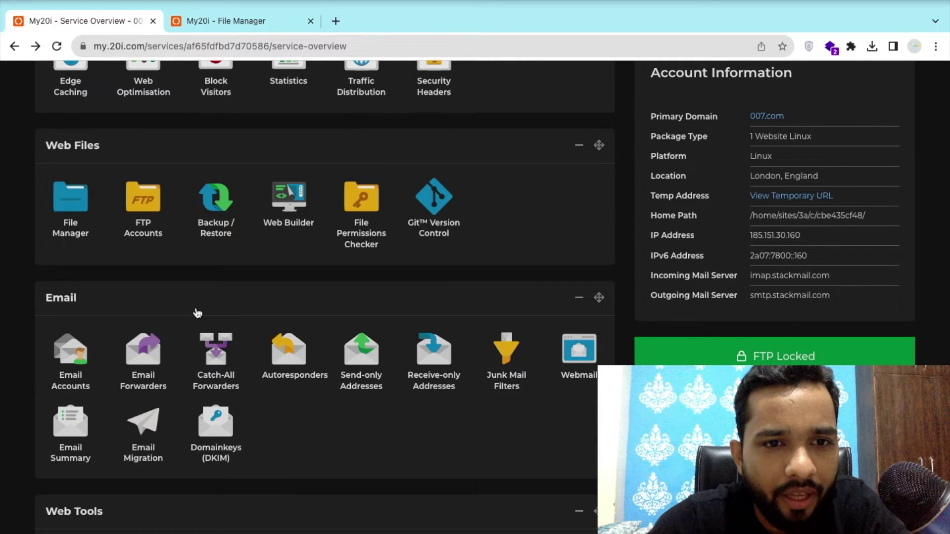
scroll(28, 256, "down", 20)
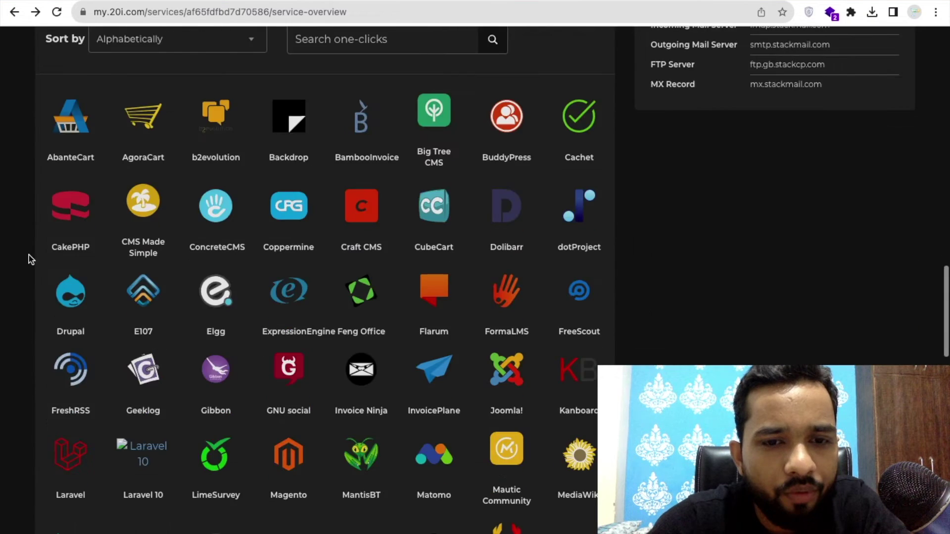
scroll(29, 254, "down", 12)
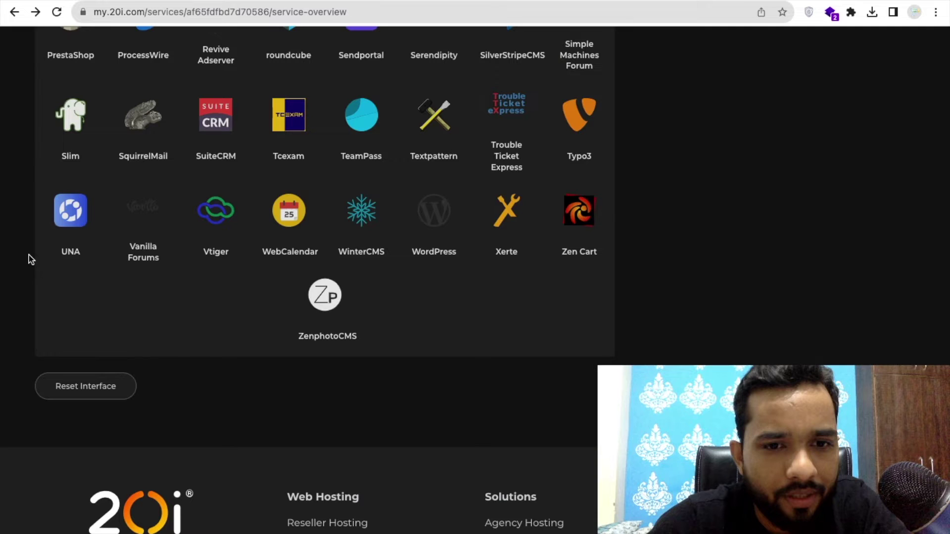
left_click(429, 216)
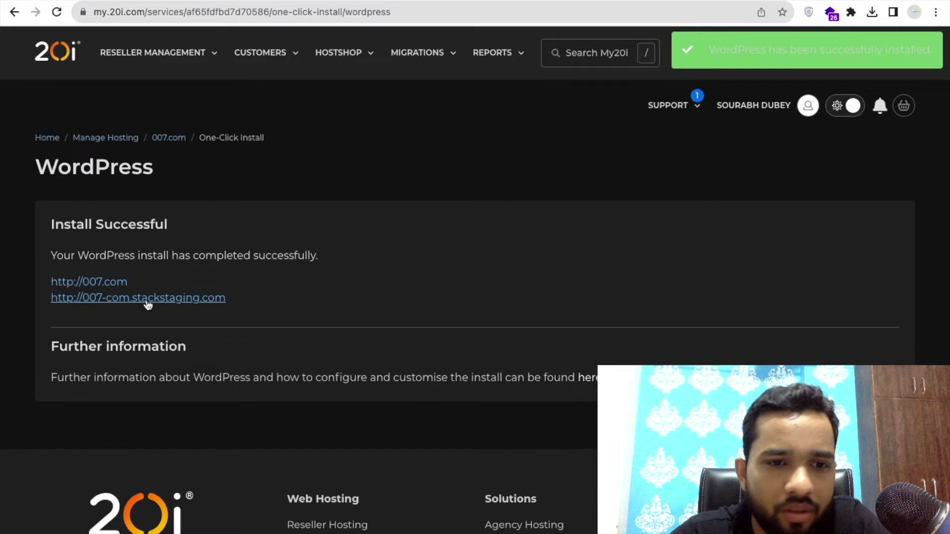
left_click(148, 304)
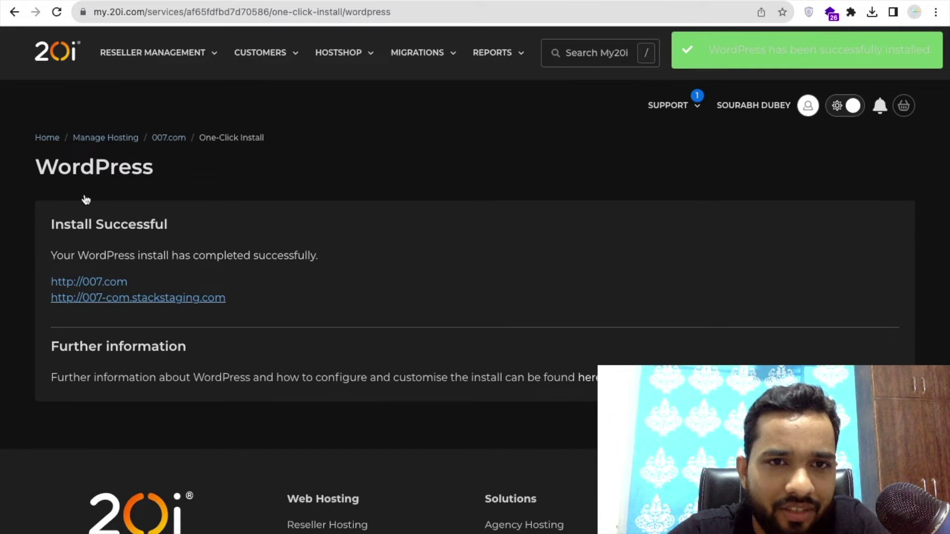
Complete WordPress setup for the site titled 'New Coffee Cup', saving the admin password.
left_click(547, 505)
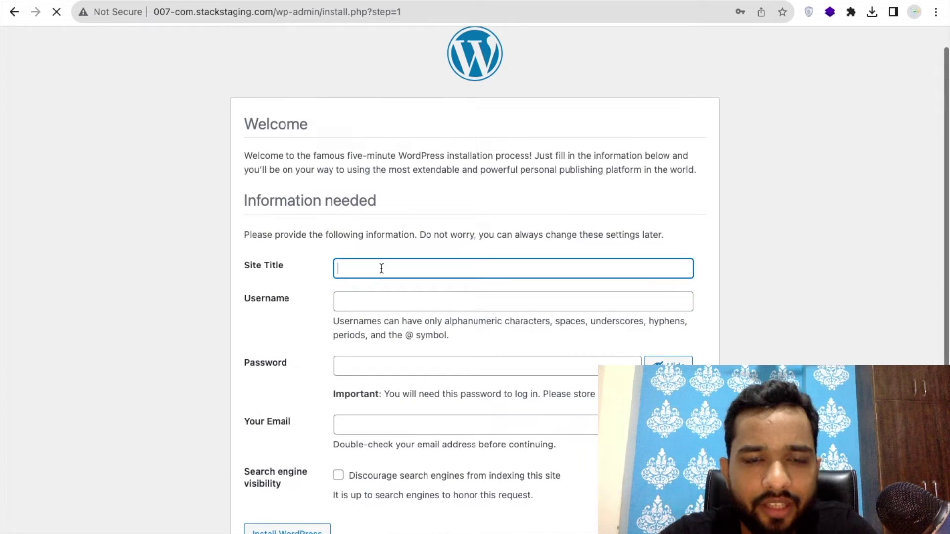
type("Coffe")
left_click(382, 267)
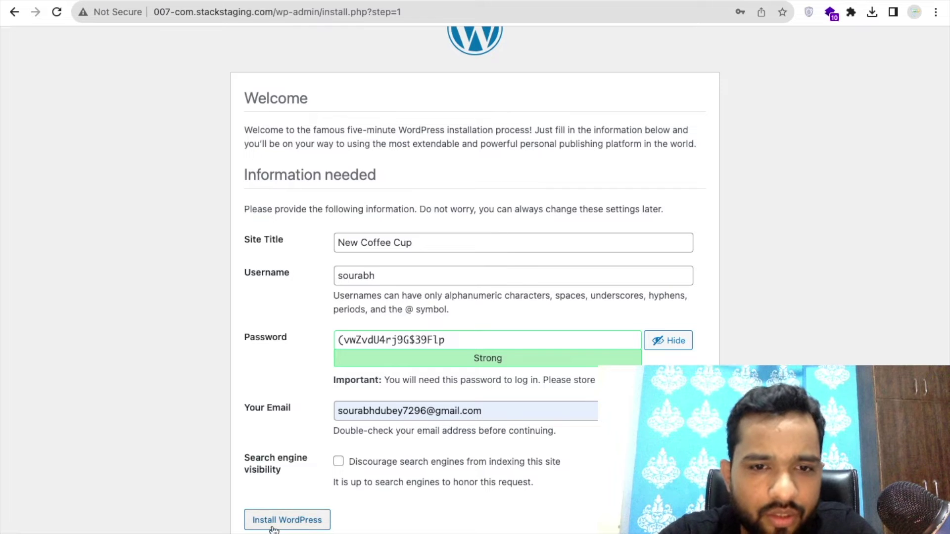
left_click(274, 528)
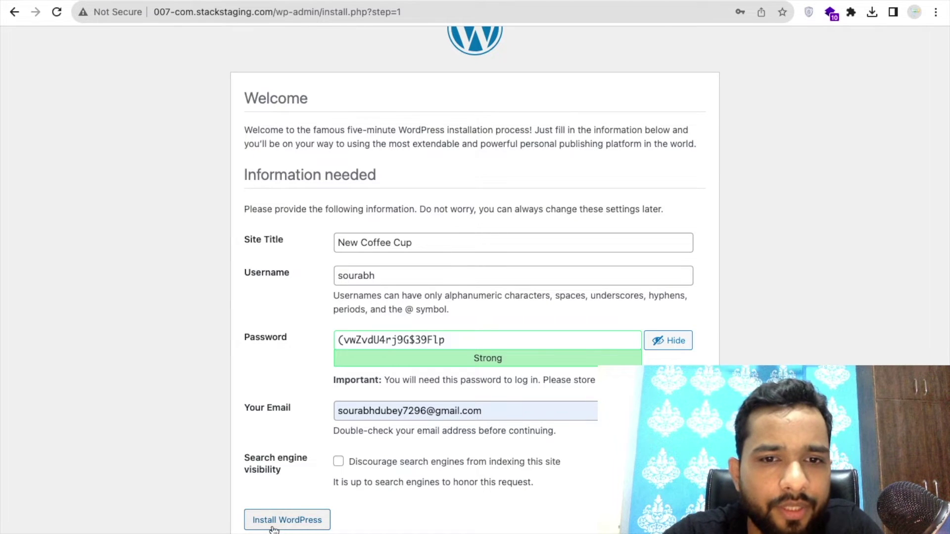
left_click(731, 200)
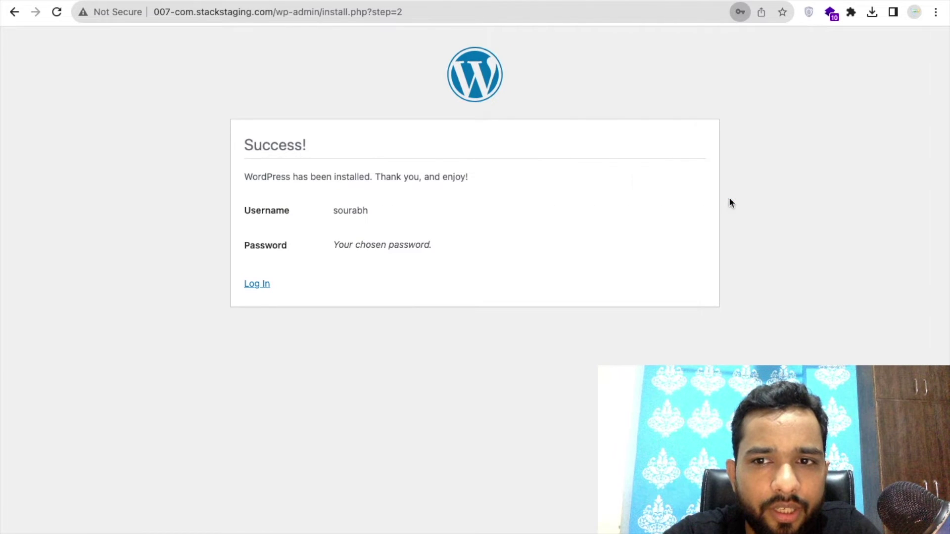
left_click(255, 285)
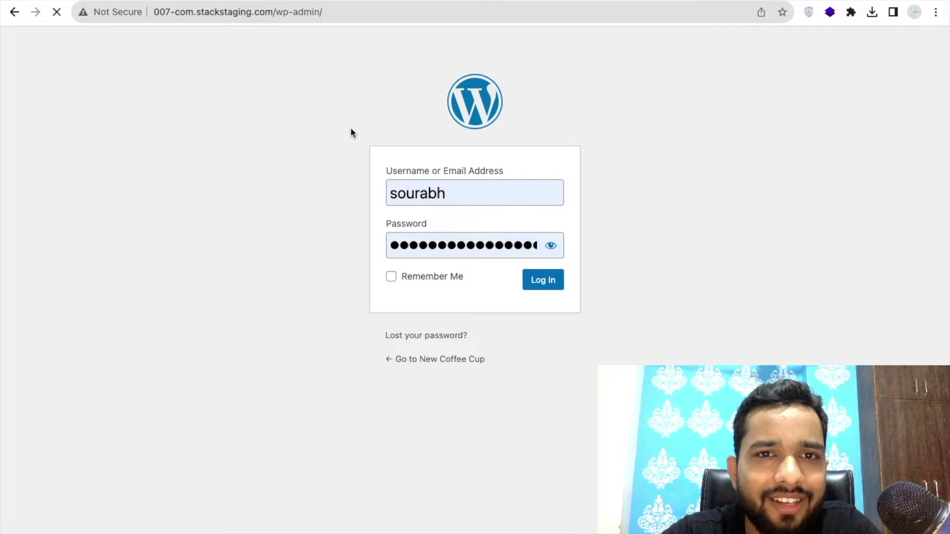
Log in to the dashboard and view the New Coffee Cup front page with its Mindblown post listing.
key("Return")
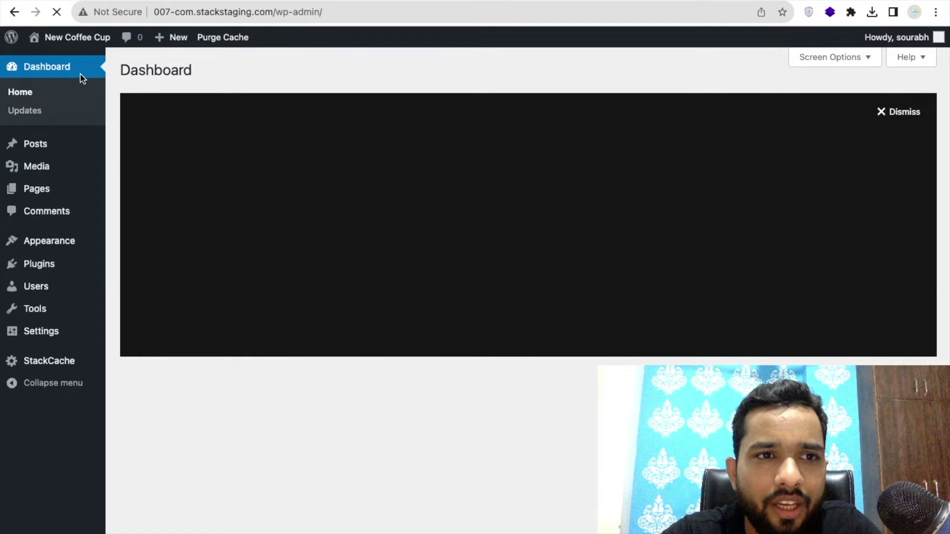
mouse_move(67, 60)
left_click(68, 60)
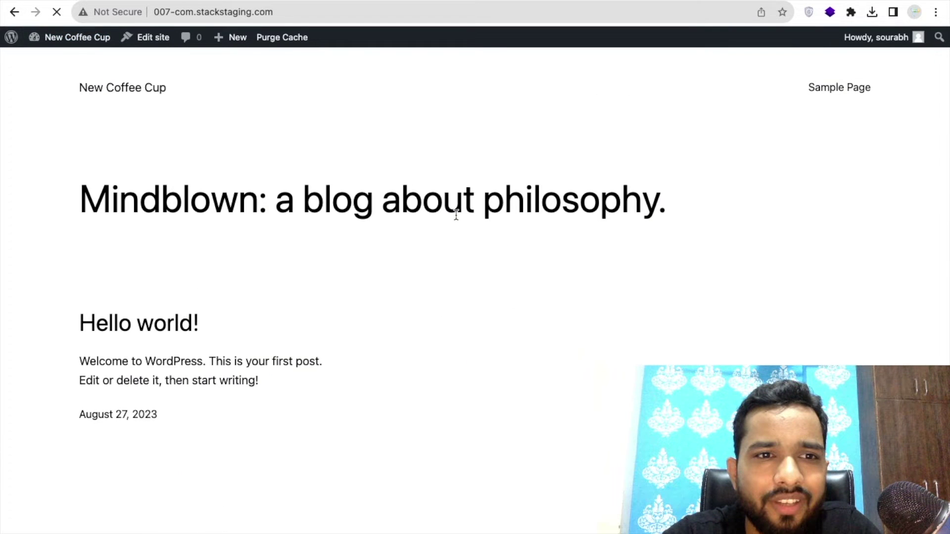
scroll(450, 246, "down", 1)
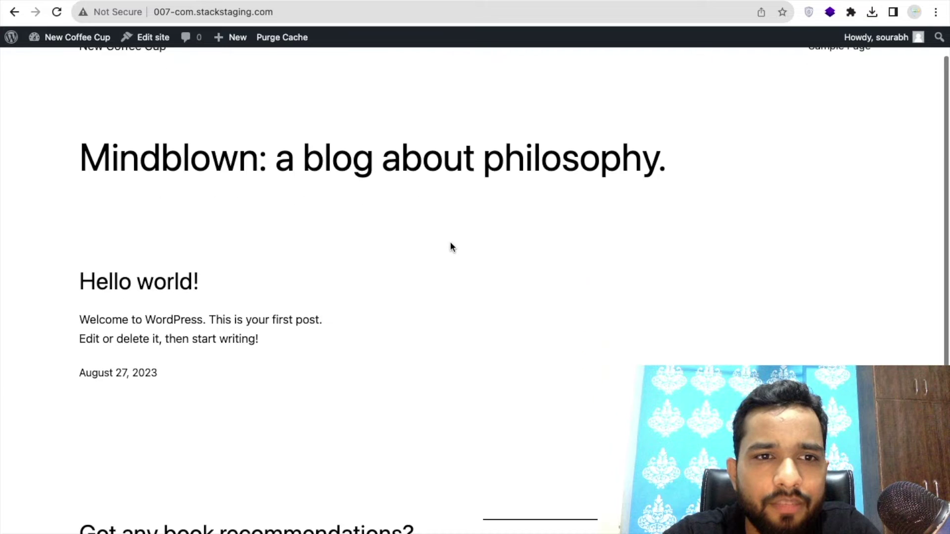
scroll(451, 247, "down", 4)
scroll(369, 193, "up", 5)
triple_click(369, 193)
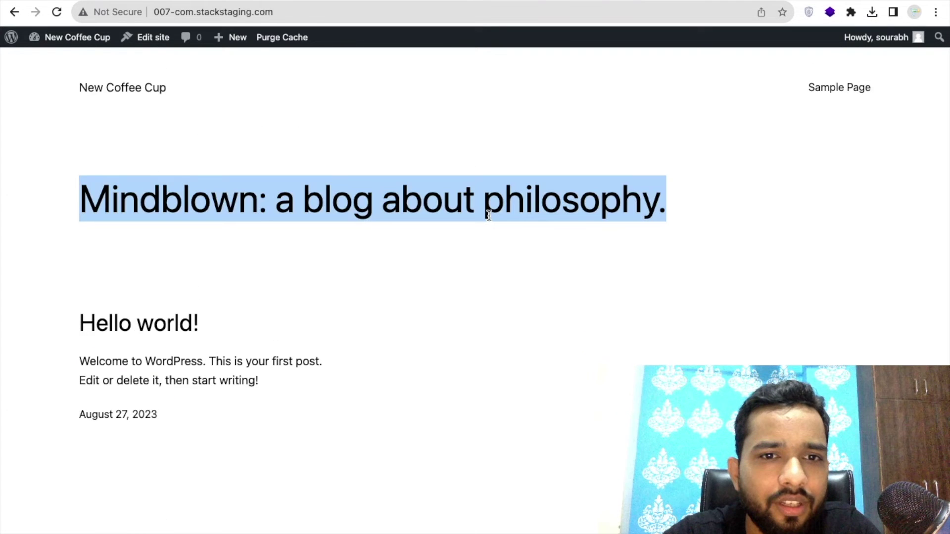
left_click(446, 215)
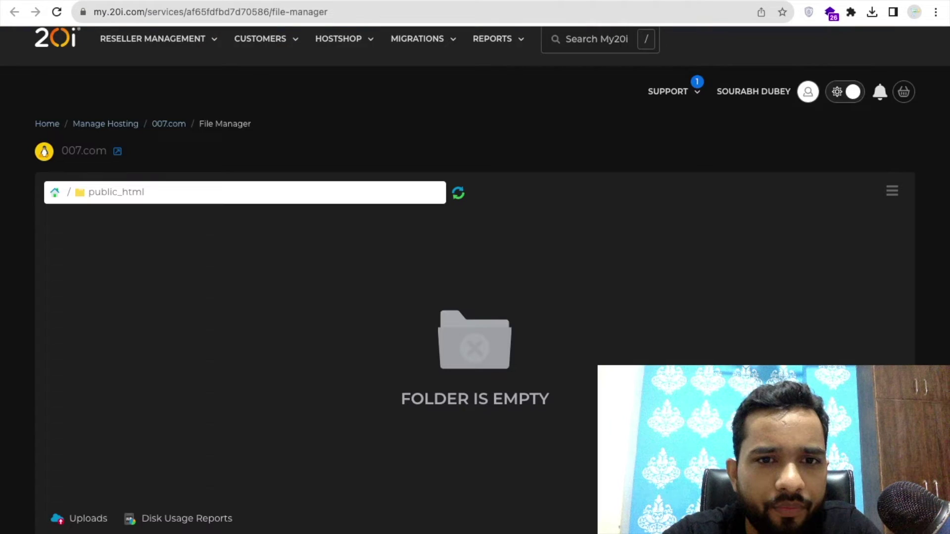
Refresh public_html in 20i File Manager to list the new WordPress core files.
left_click(457, 196)
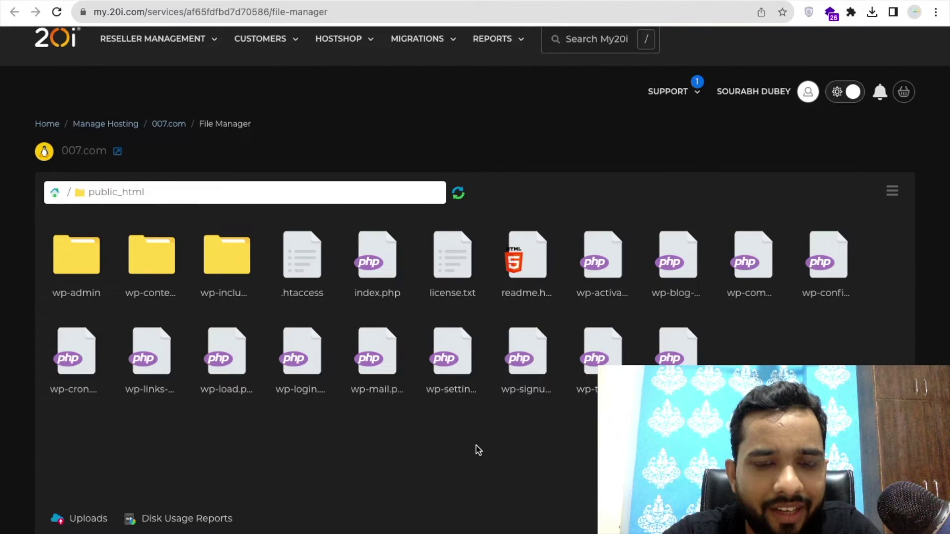
scroll(476, 446, "down", 1)
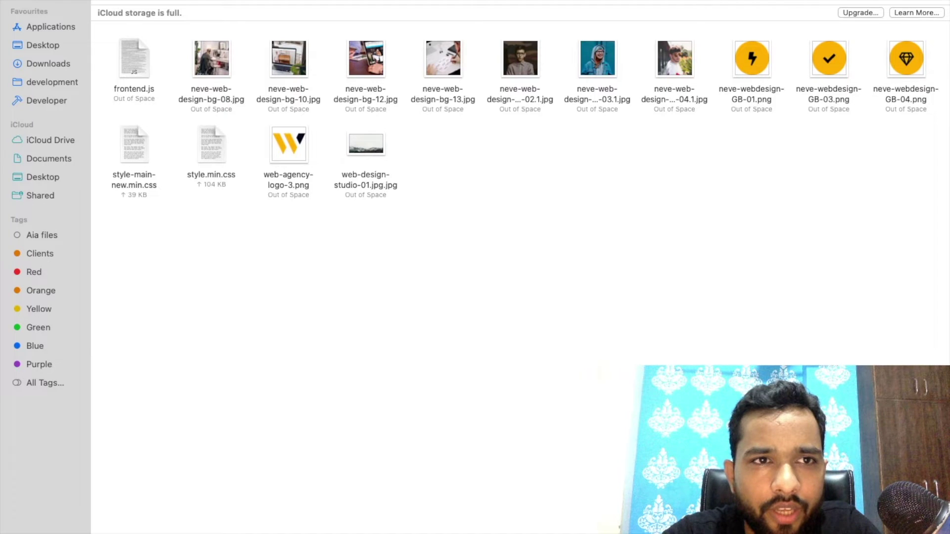
Open Coffee Cup.html from the Finder Desktop so it renders locally in Chrome.
left_click(43, 177)
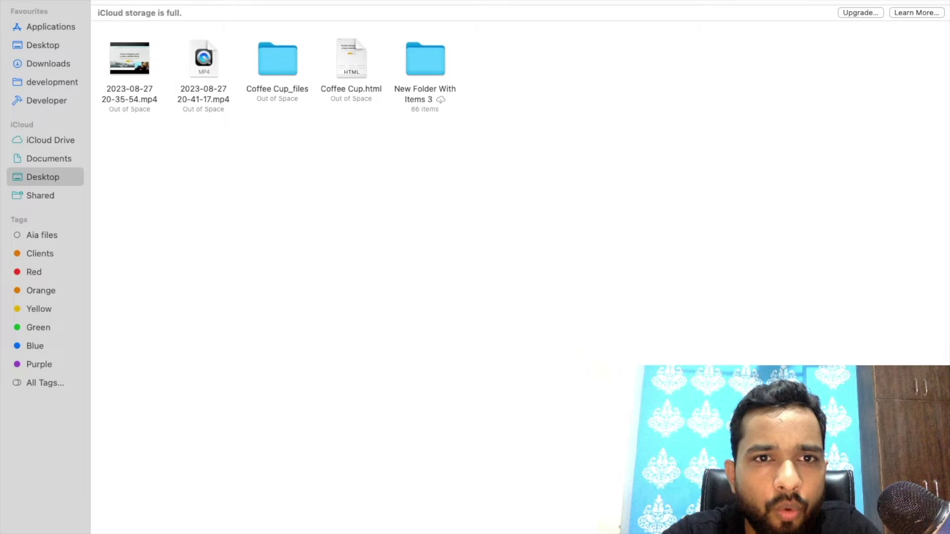
left_click(364, 70)
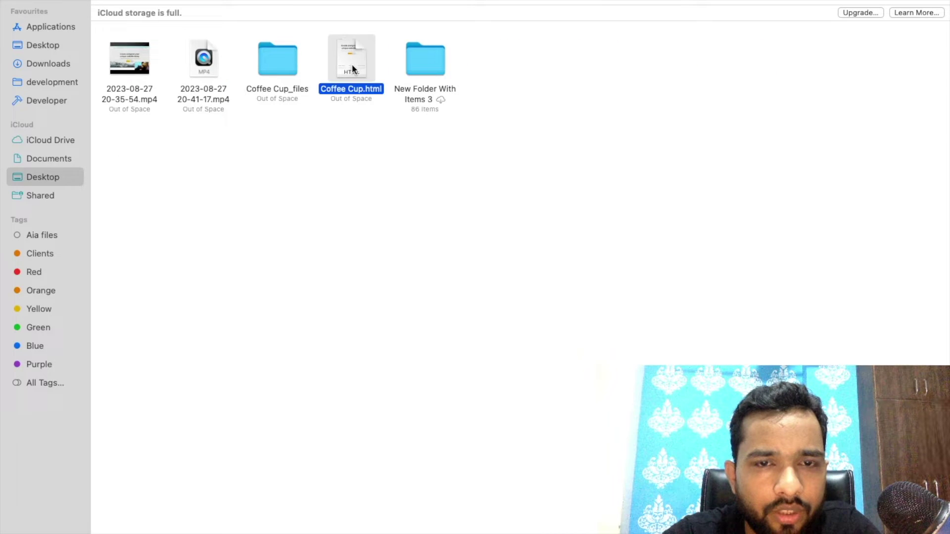
double_click(353, 67)
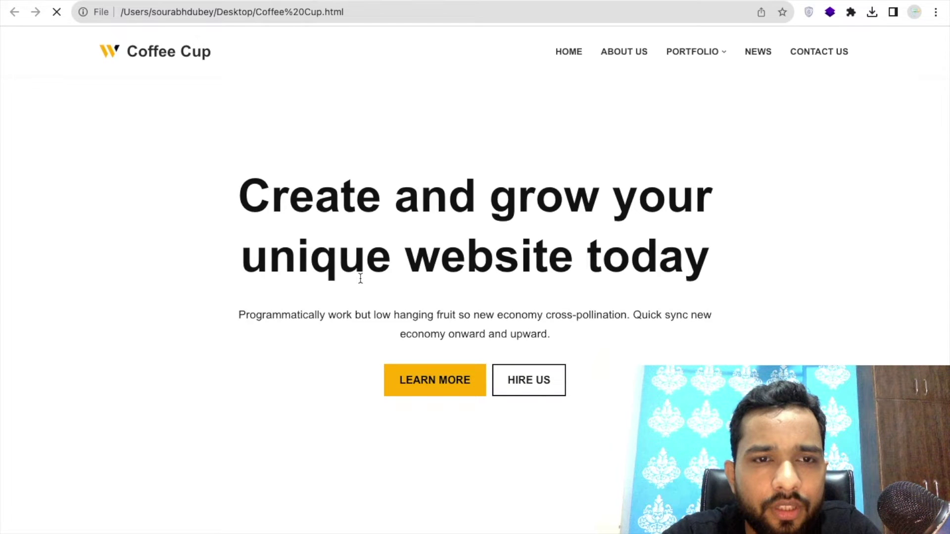
Open the Web Design laptop image alone to read its wp-content/uploads/2020/01 URL.
scroll(360, 279, "down", 15)
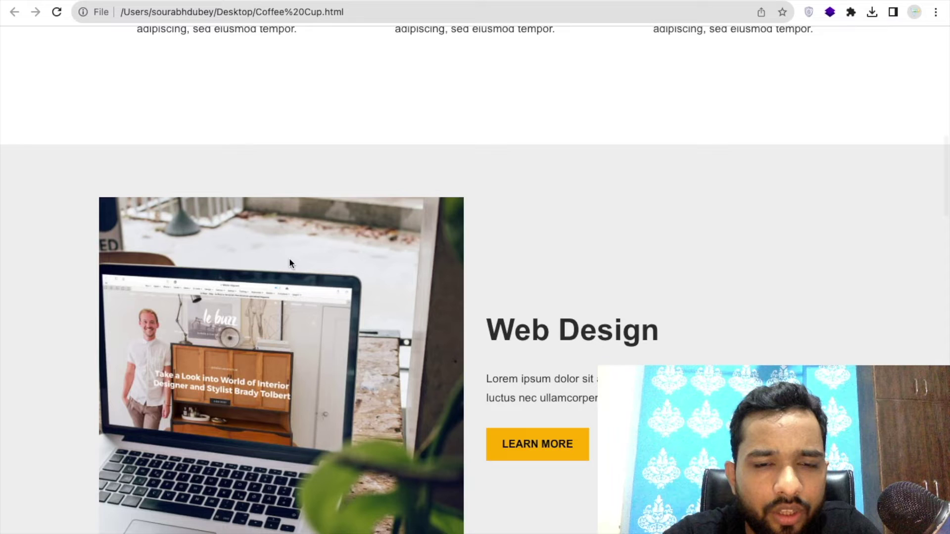
left_click(290, 259)
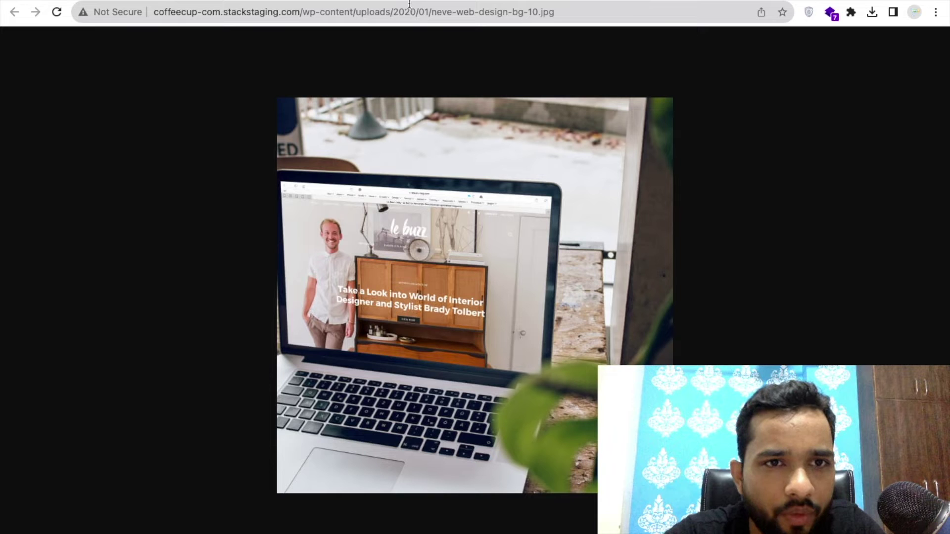
scroll(354, 149, "left", 5)
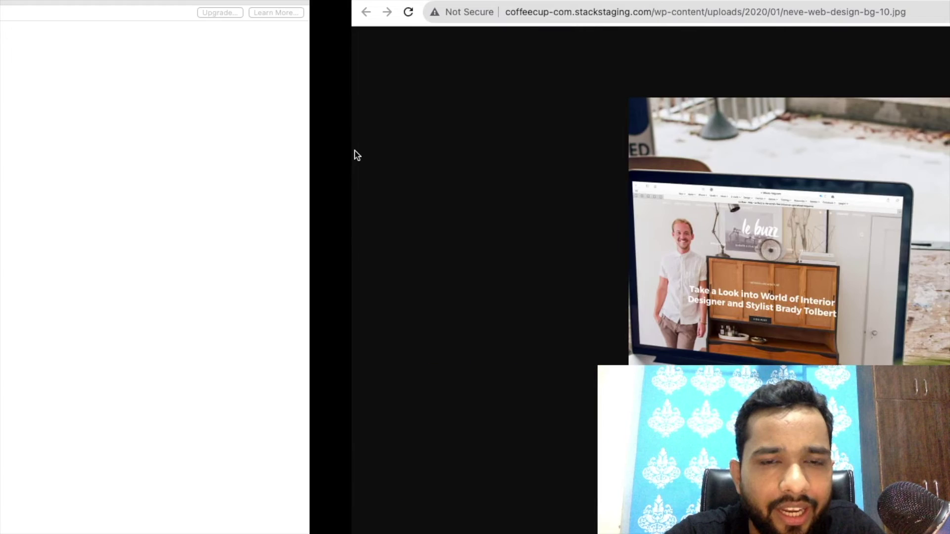
scroll(356, 155, "right", 5)
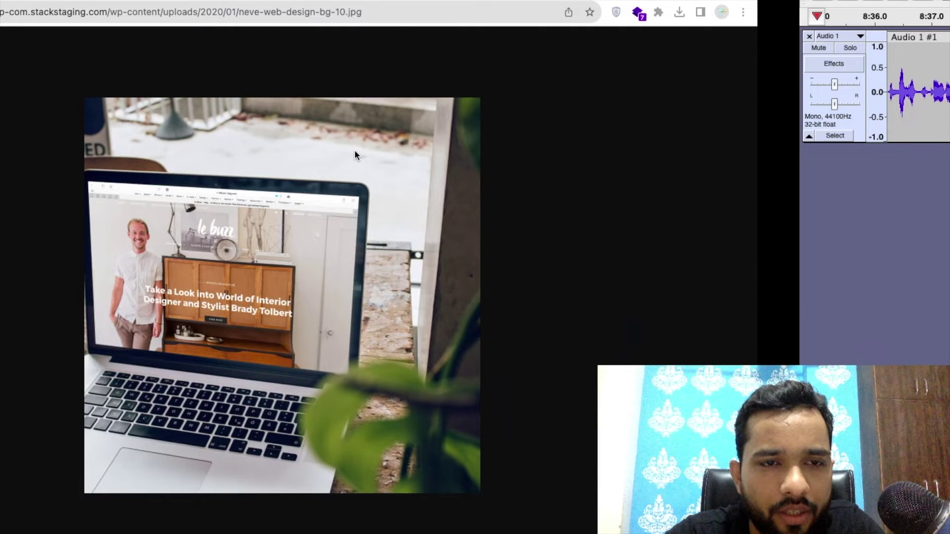
scroll(354, 149, "left", 5)
scroll(420, 122, "right", 10)
scroll(419, 124, "left", 10)
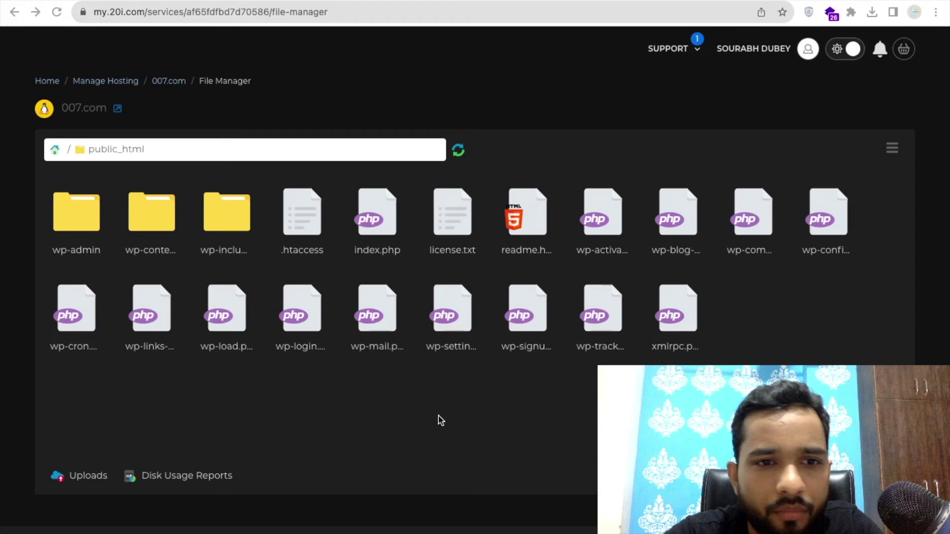
Create a 2020 folder inside wp-content/uploads.
double_click(150, 225)
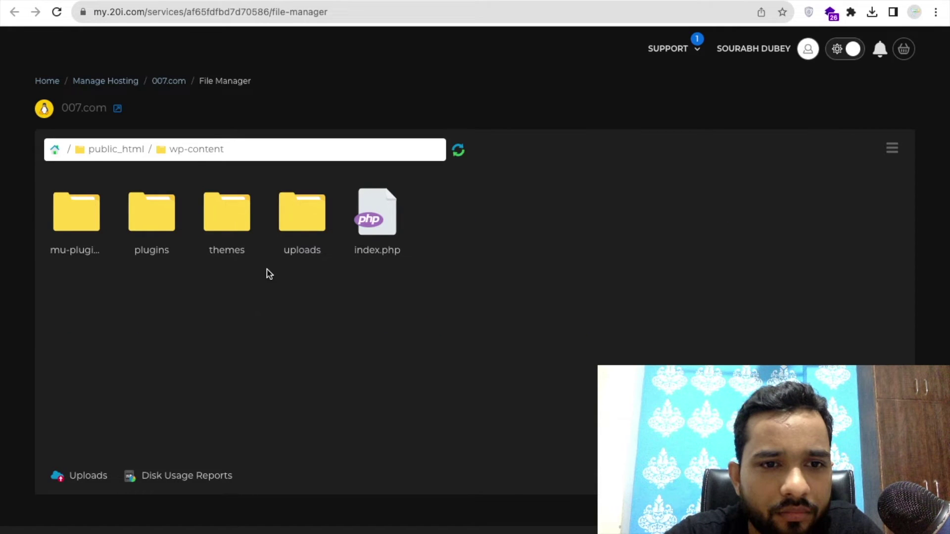
double_click(310, 232)
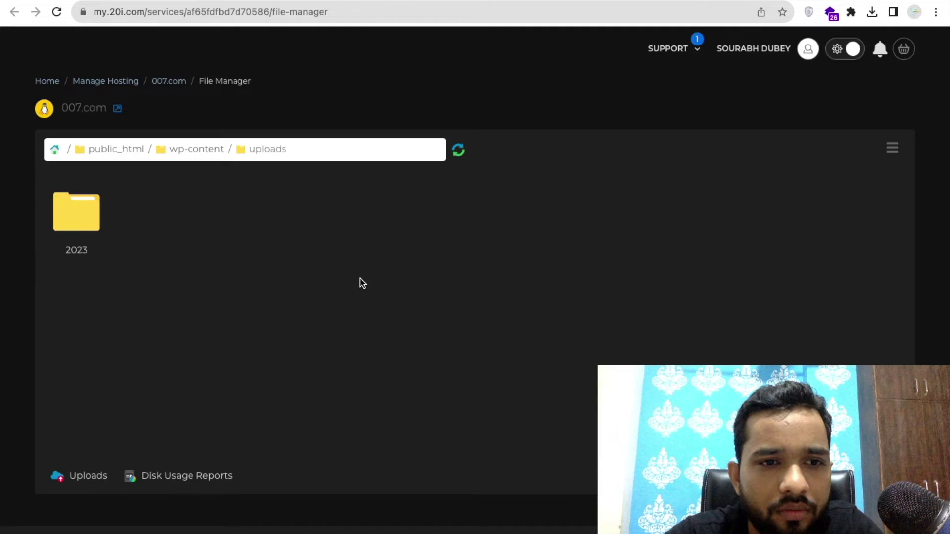
right_click(362, 281)
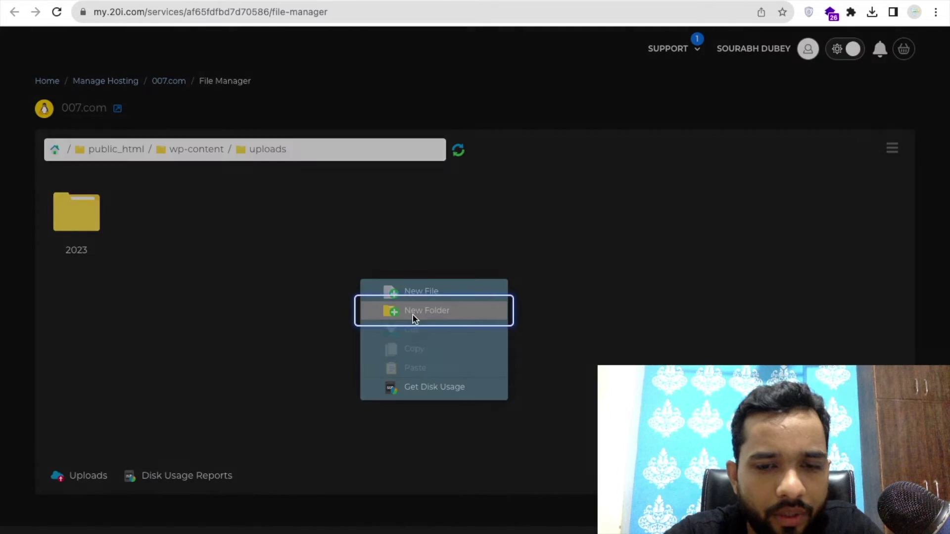
left_click(413, 315)
type("2020")
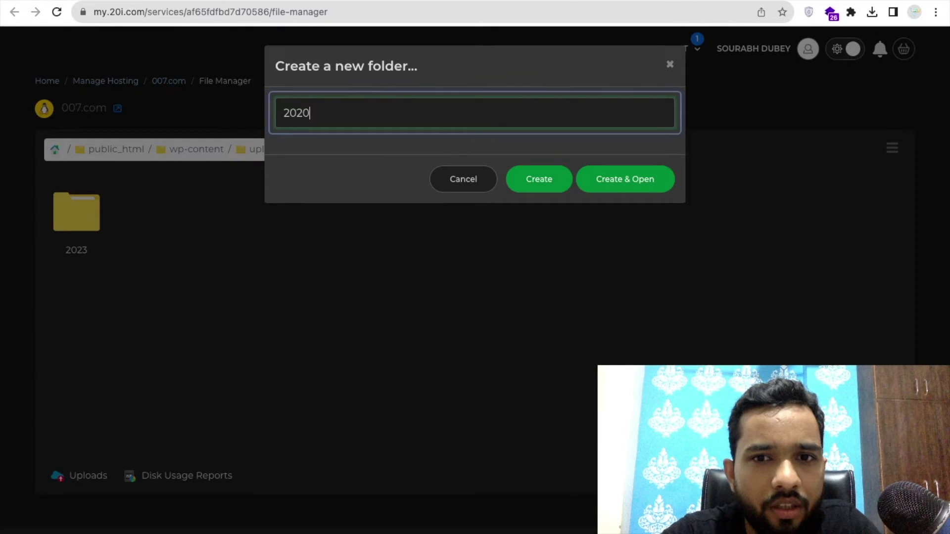
key("Return")
Create and open a 01 folder inside 2020, then select Coffee Cup_files in Finder.
double_click(72, 211)
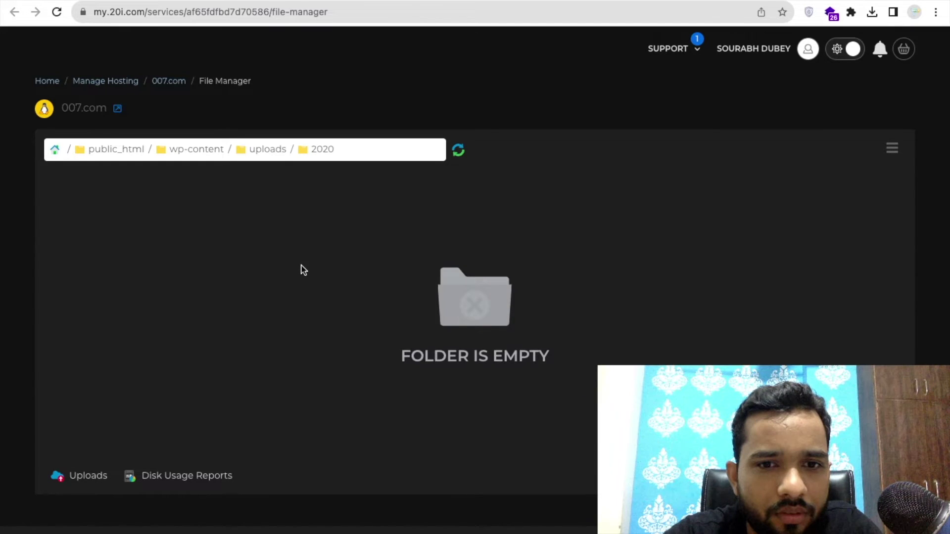
right_click(303, 270)
left_click(381, 303)
type("01")
key("Return")
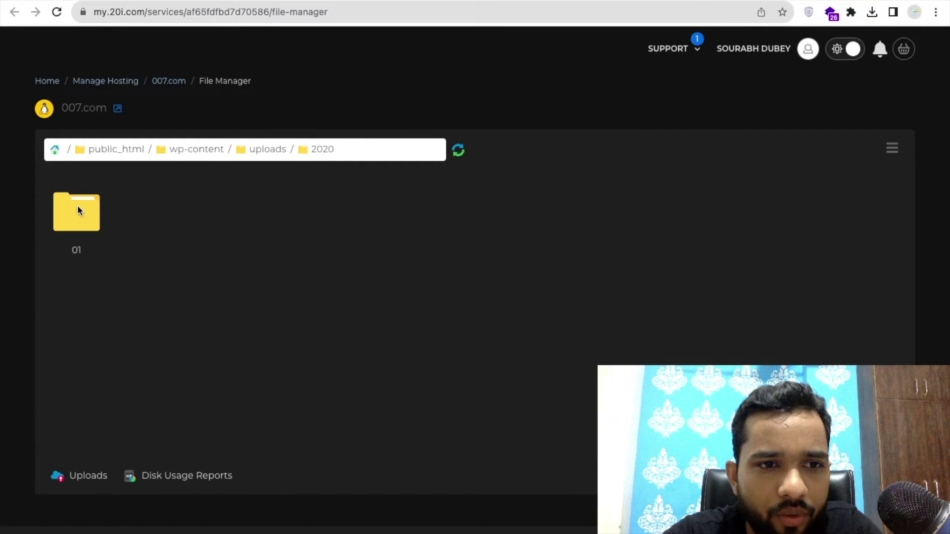
double_click(78, 209)
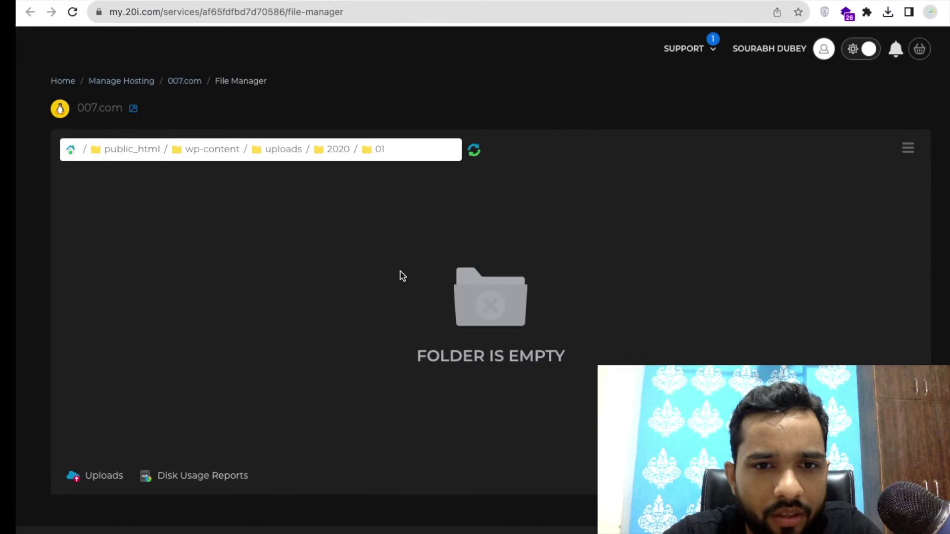
mouse_move(366, 518)
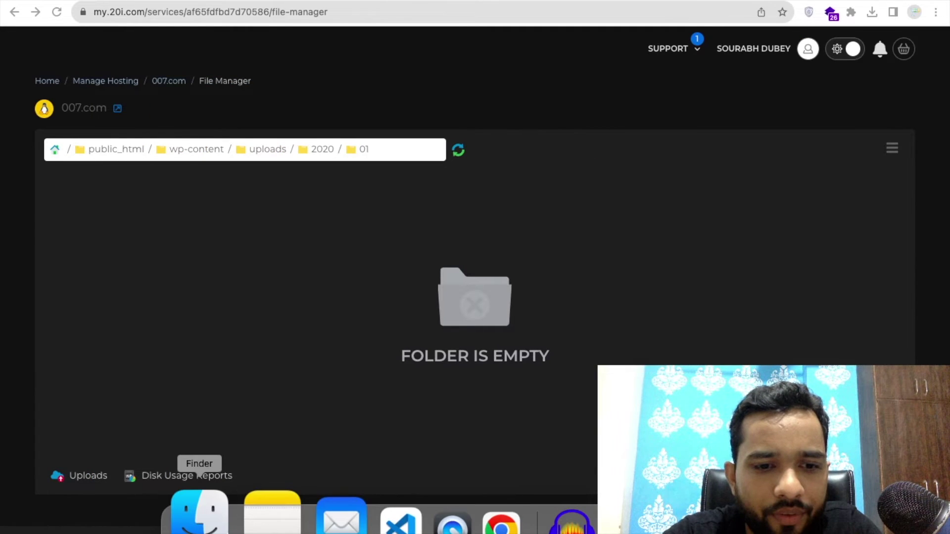
left_click(197, 515)
left_click(263, 53)
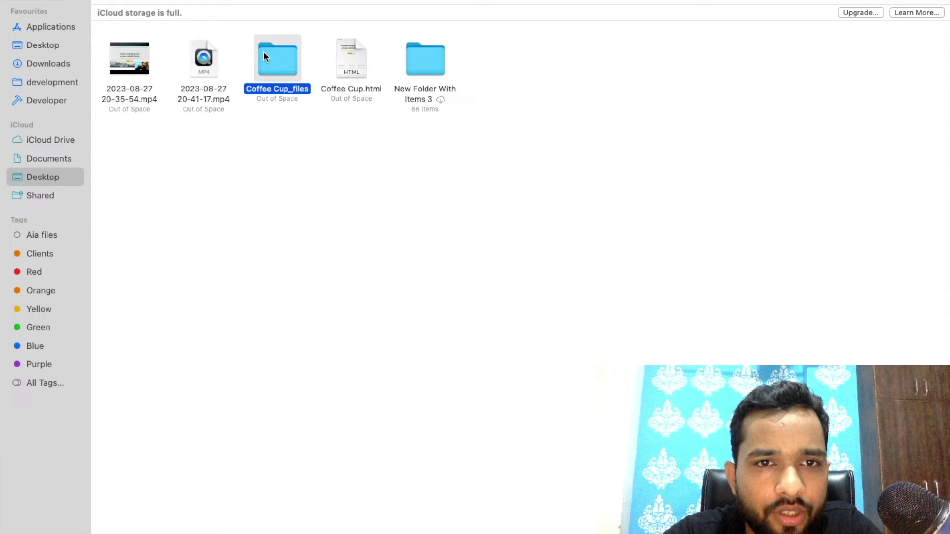
Upload the images from Coffee Cup_files into wp-content/uploads/2020/01.
double_click(264, 52)
key("super+Tab")
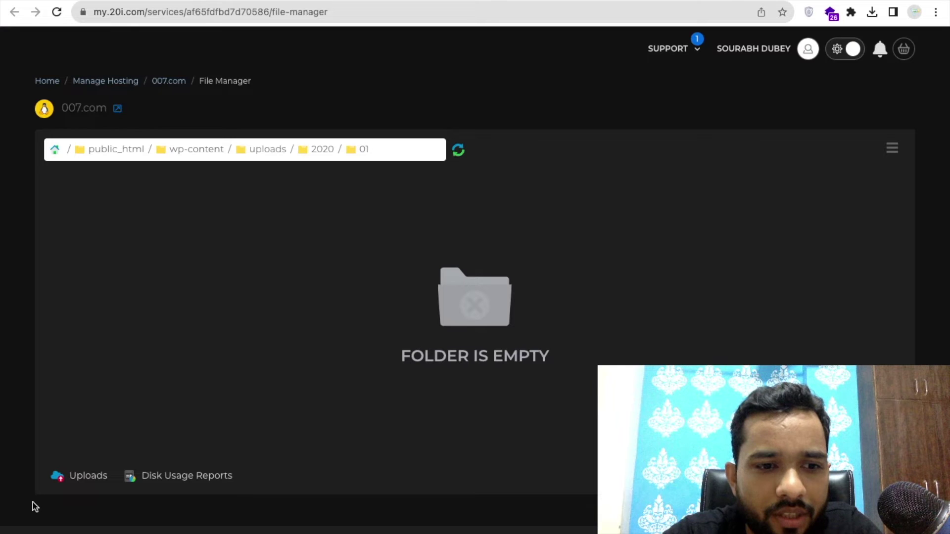
left_click(86, 476)
left_click(223, 426)
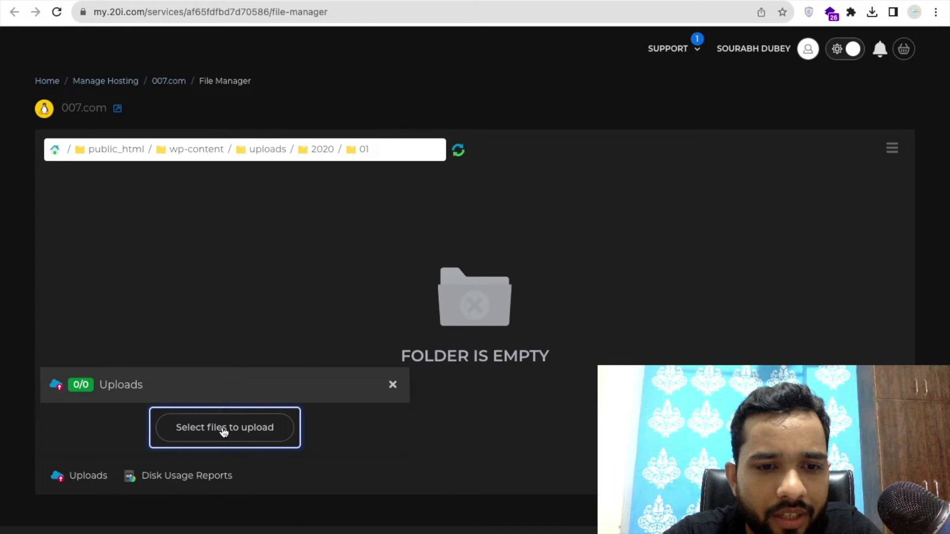
key("super+Tab")
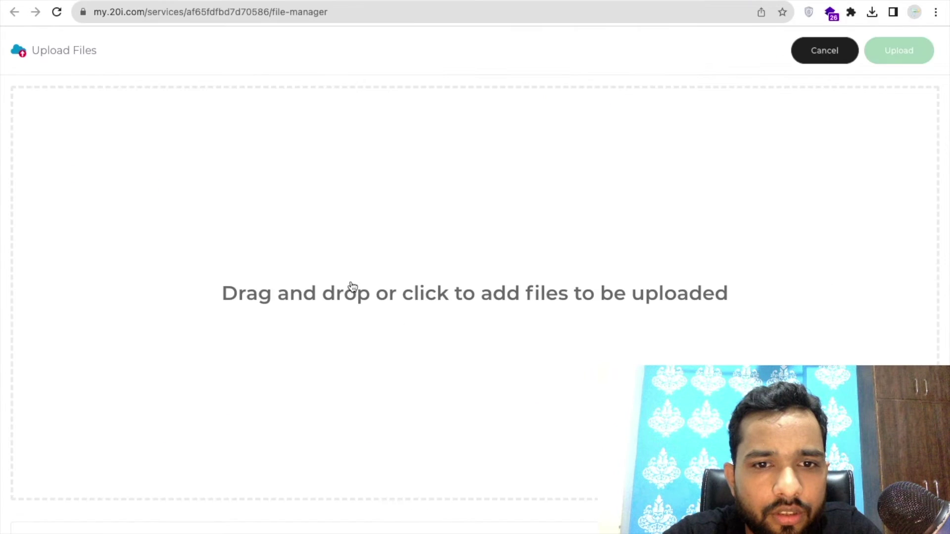
left_click_drag(289, 64, 447, 246)
left_click(893, 58)
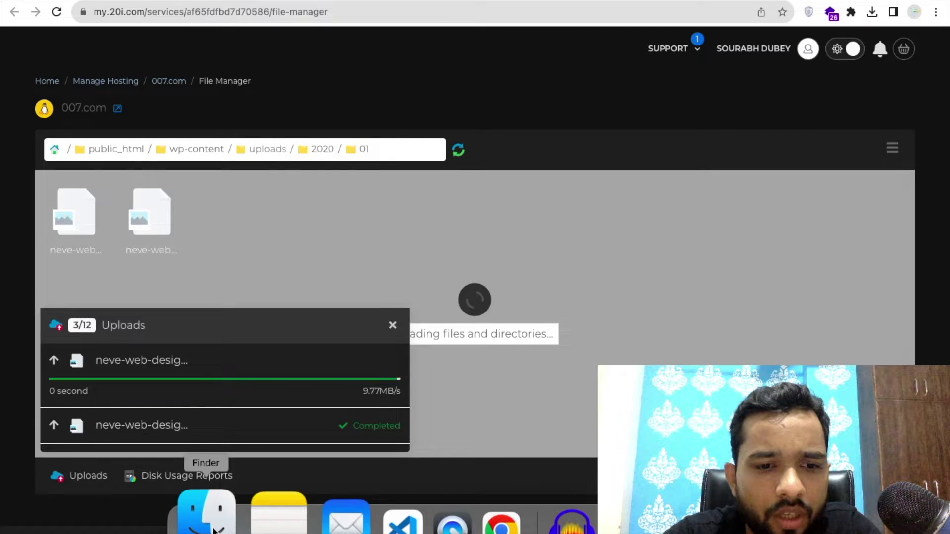
left_click(213, 528)
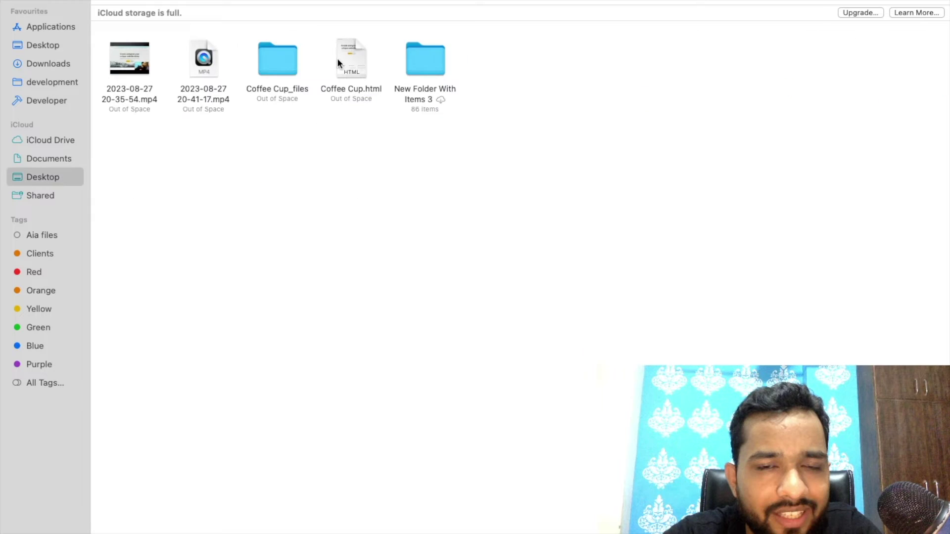
Open Coffee Cup.html in Visual Studio Code via Open With, then return to Finder.
right_click(337, 58)
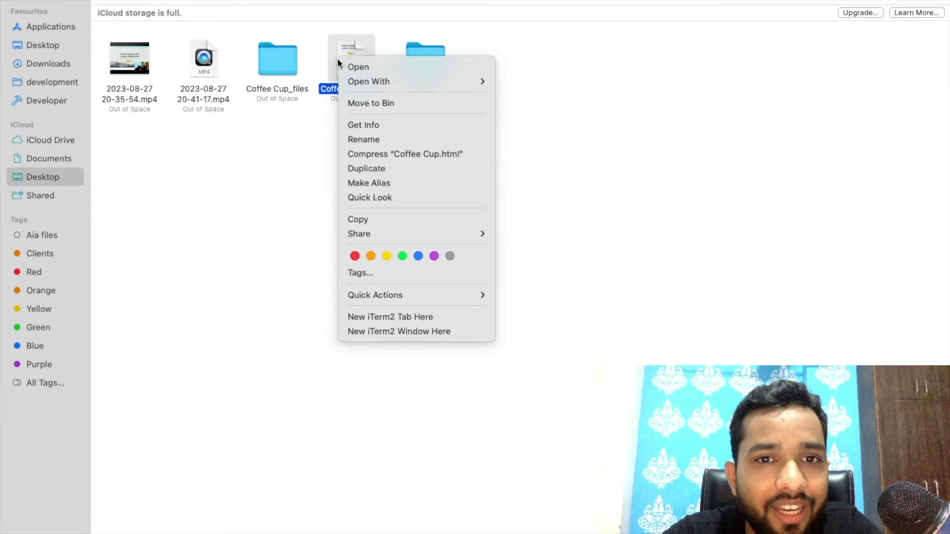
mouse_move(376, 81)
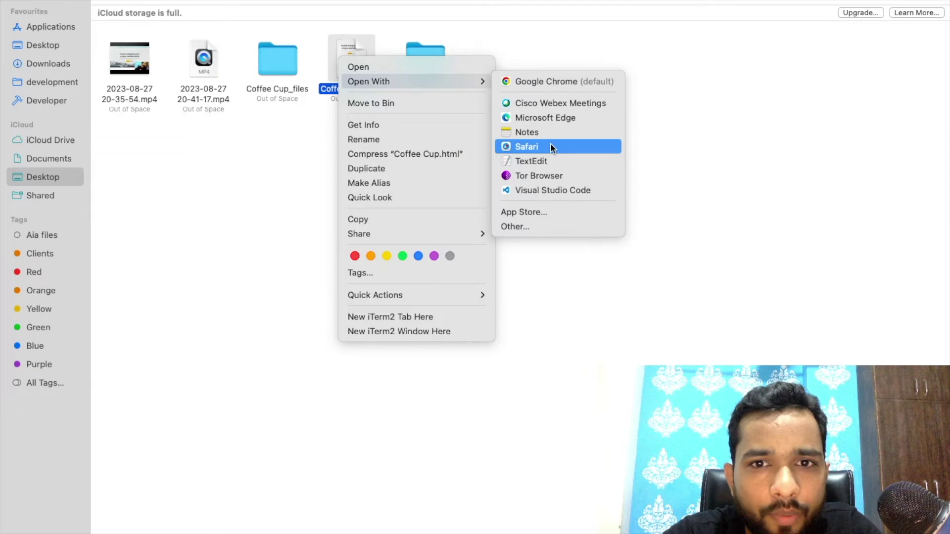
left_click(553, 190)
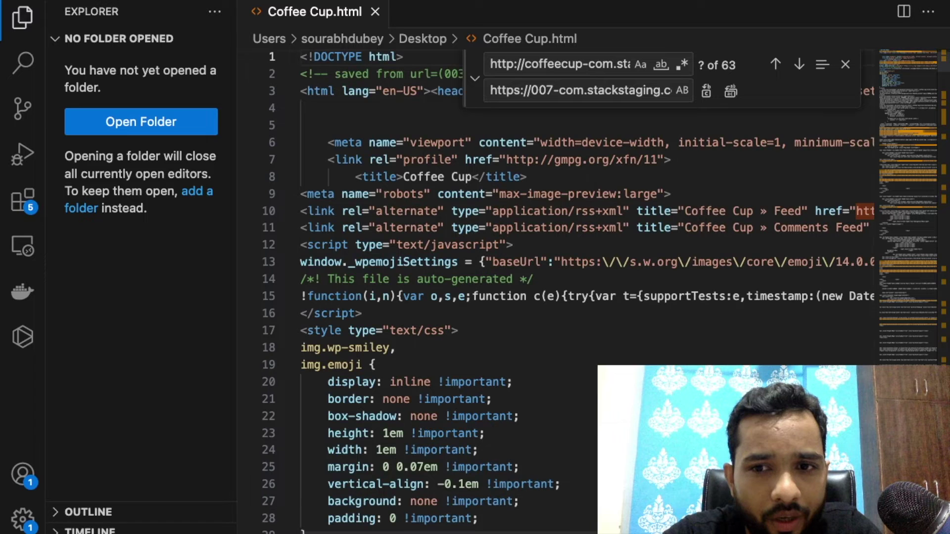
key("super+Tab")
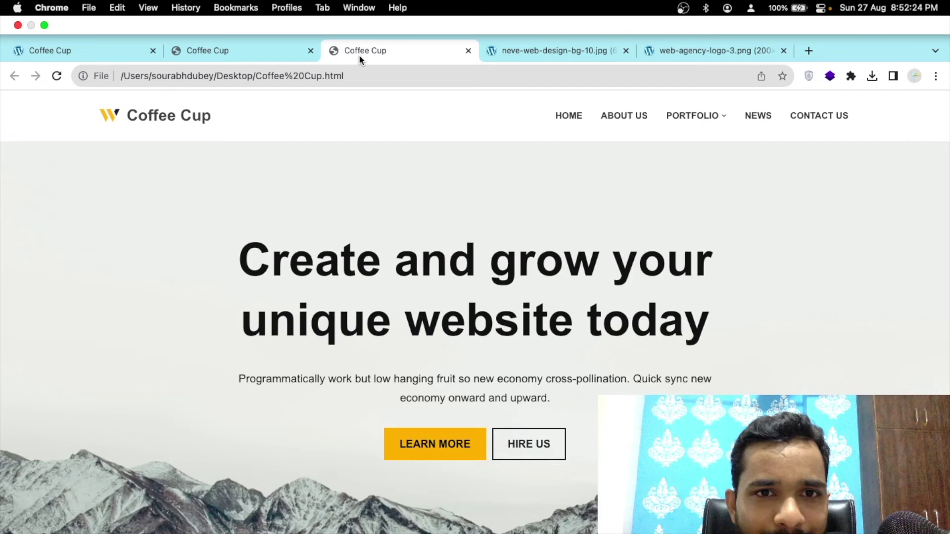
Make Chrome full screen and look through the Coffee Cup tabs and desktop spaces.
key("ctrl+super+f")
left_click(187, 17)
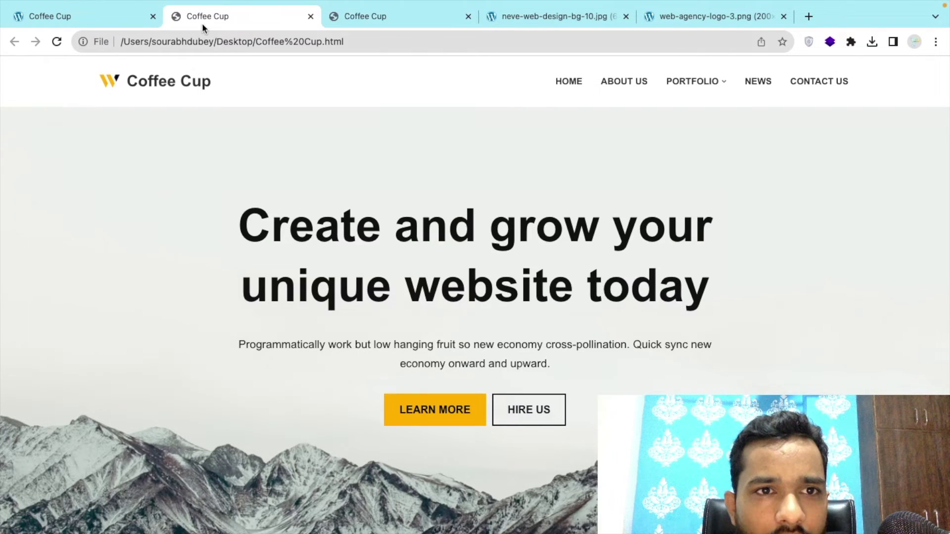
key("super+1")
left_click(207, 42)
key("ctrl+c")
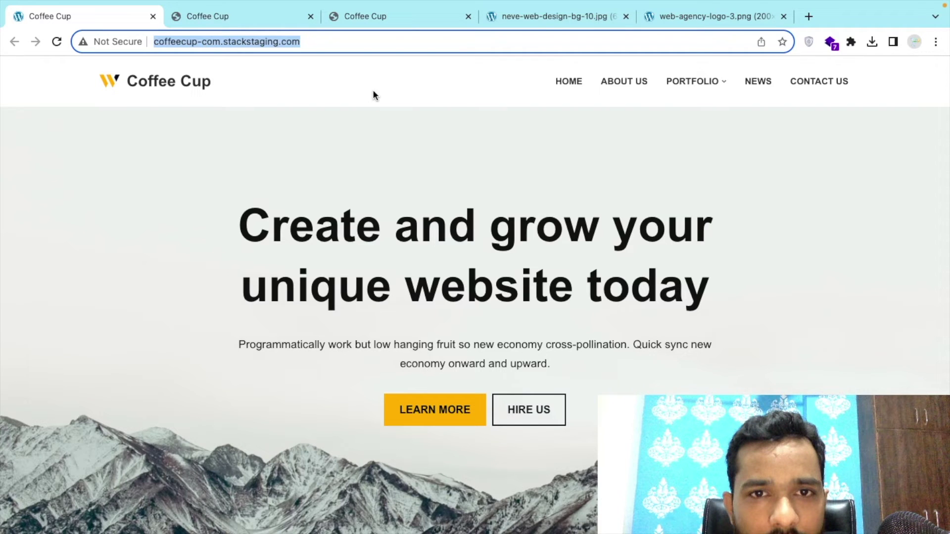
key("ctrl+Up")
left_click(239, 55)
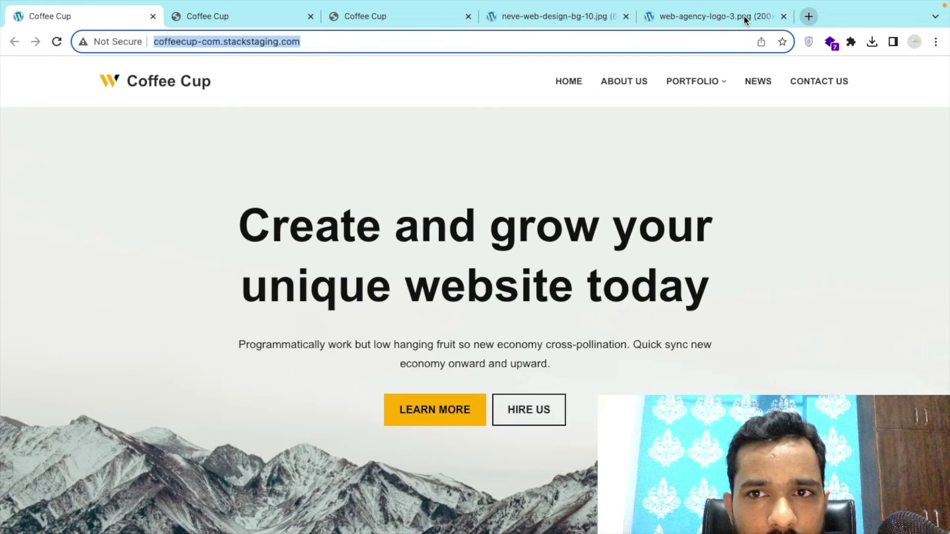
Load 007-com.stackstaging.com in the tab showing web-agency-logo-3.png.
left_click(743, 15)
left_click(689, 41)
type("00")
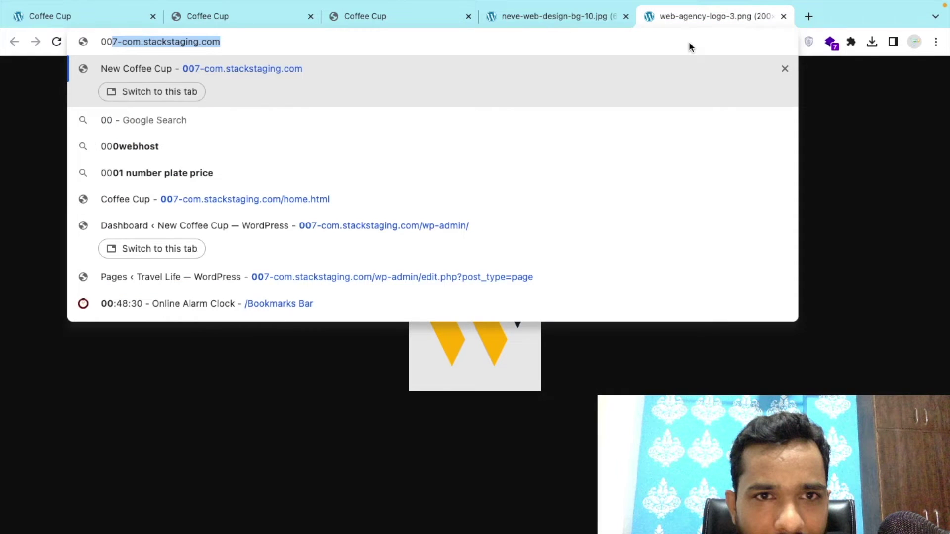
key("Return")
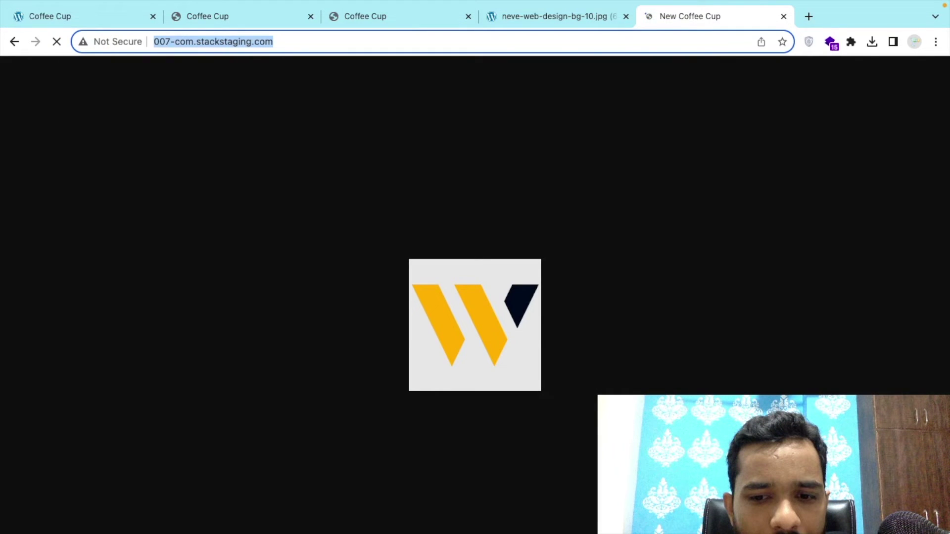
key("super+Tab")
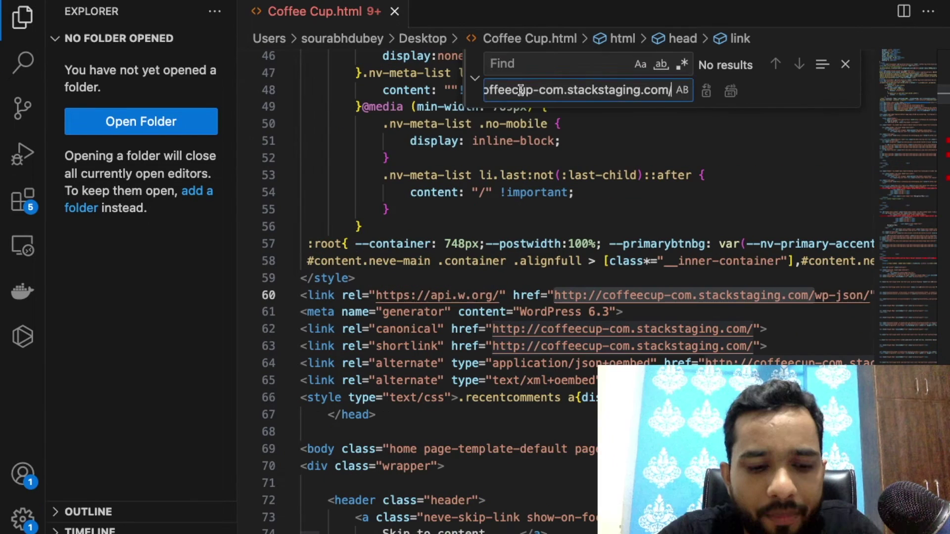
Replace all 63 coffeecup-com.stackstaging.com addresses in Coffee Cup.html with 007-com.stackstaging.com.
key("ctrl+a")
key("BackSpace")
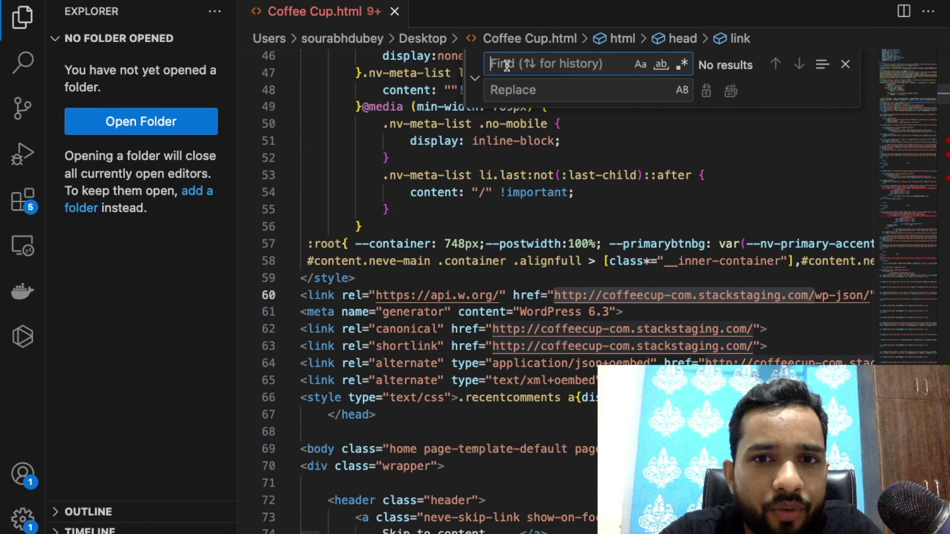
key("ctrl+v")
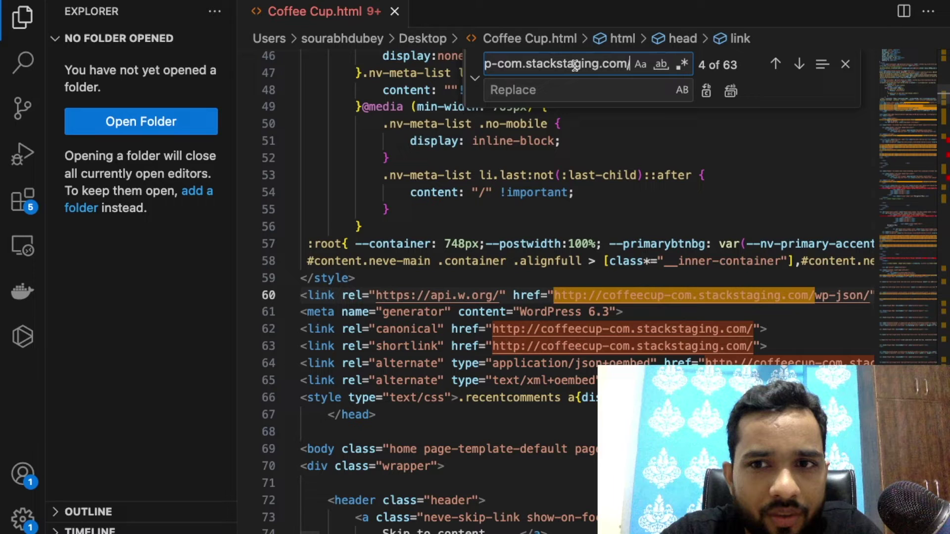
left_click(560, 89)
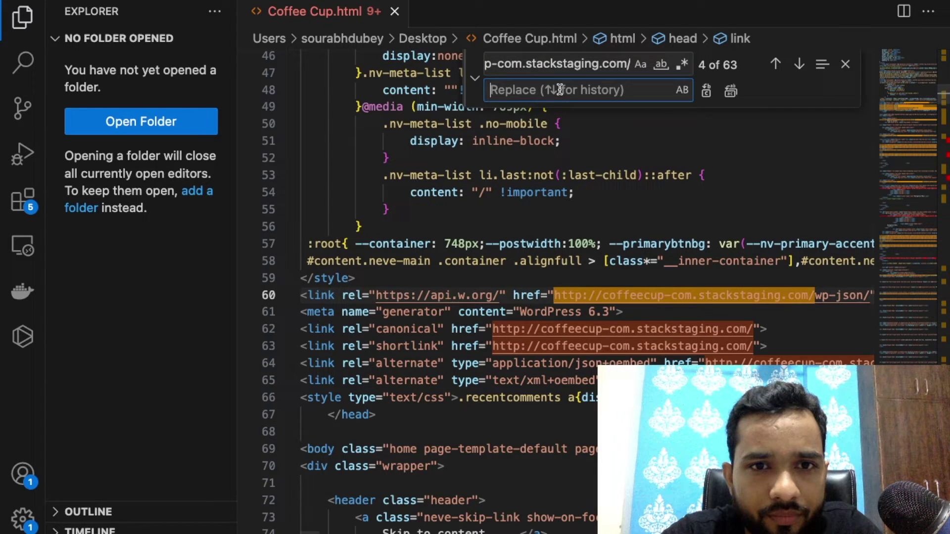
key("super+Tab")
key("super+Tab")
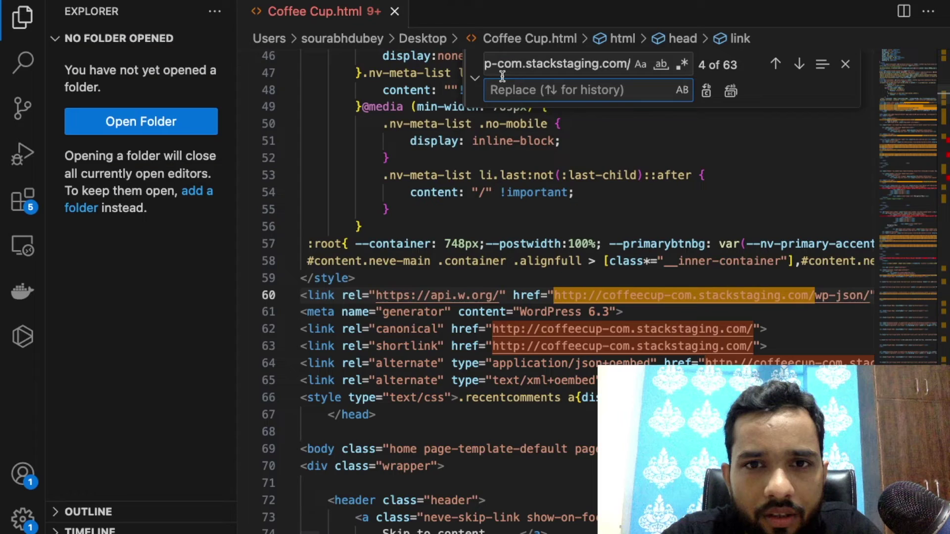
type("http://007-com.stackstaging.com/")
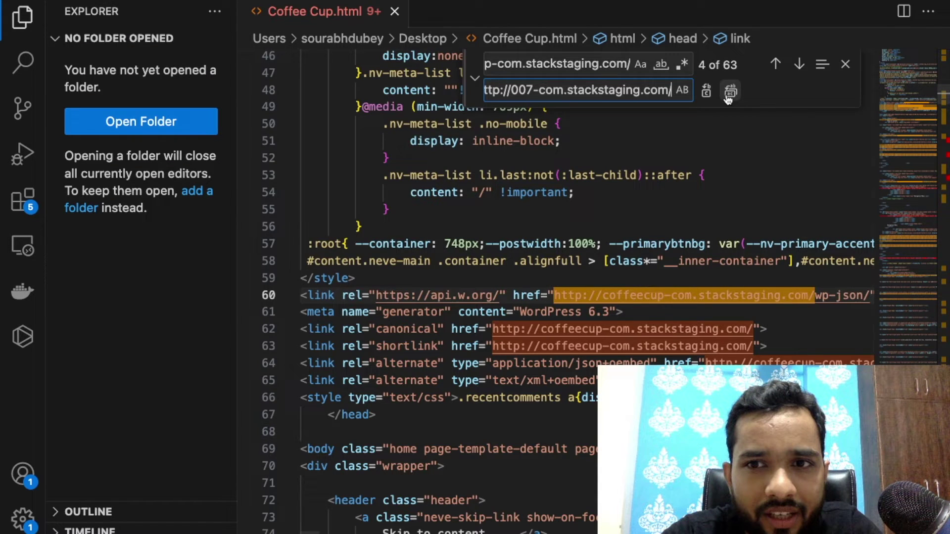
left_click(731, 92)
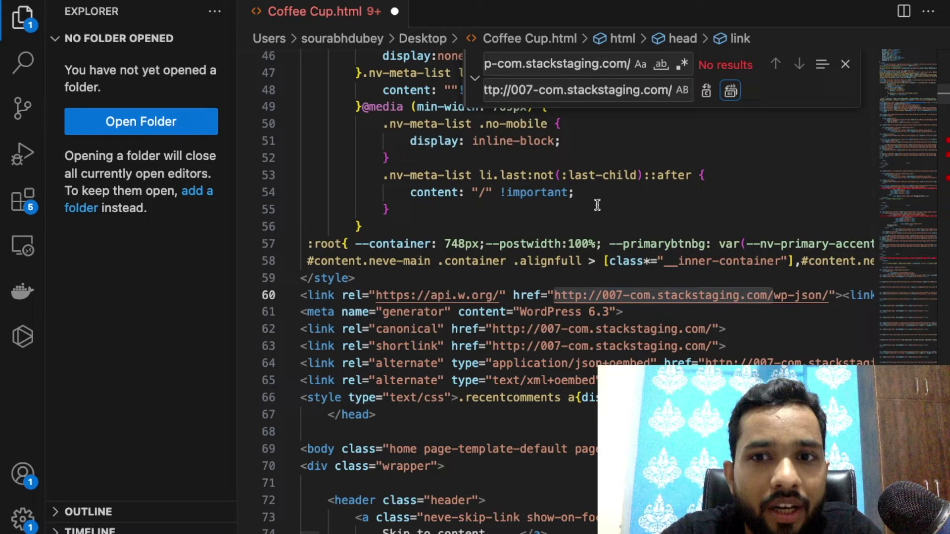
triple_click(554, 90)
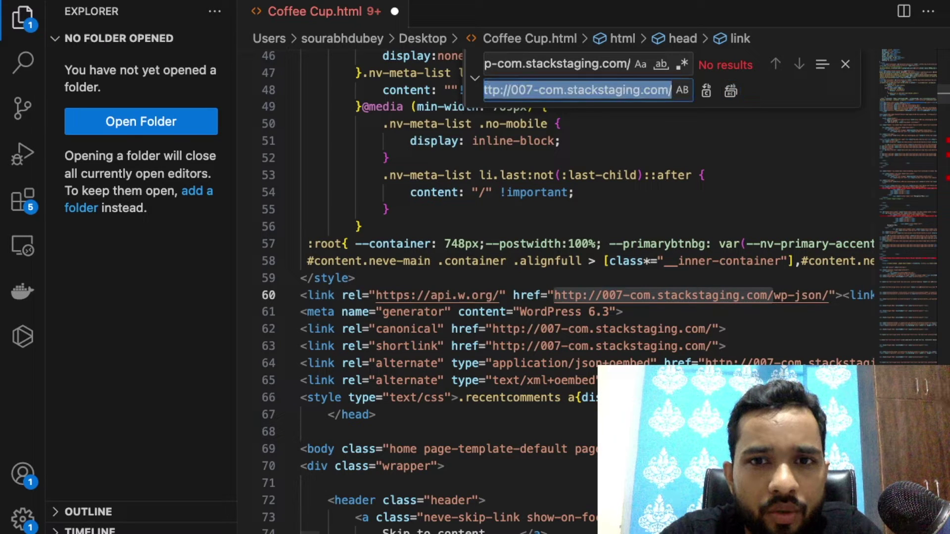
triple_click(509, 67)
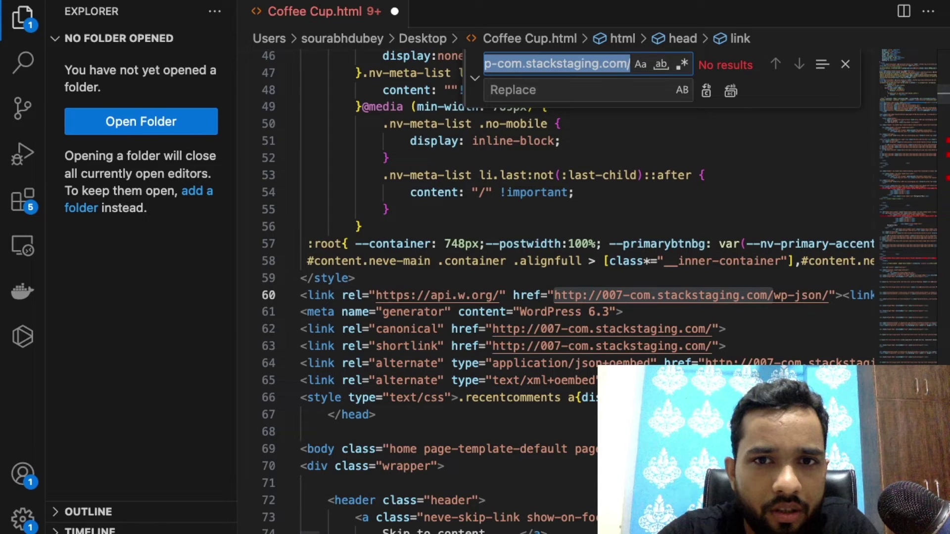
Search the code for upload paths and hand-edit line 85's 2020/12 to 2020/01.
type("upload")
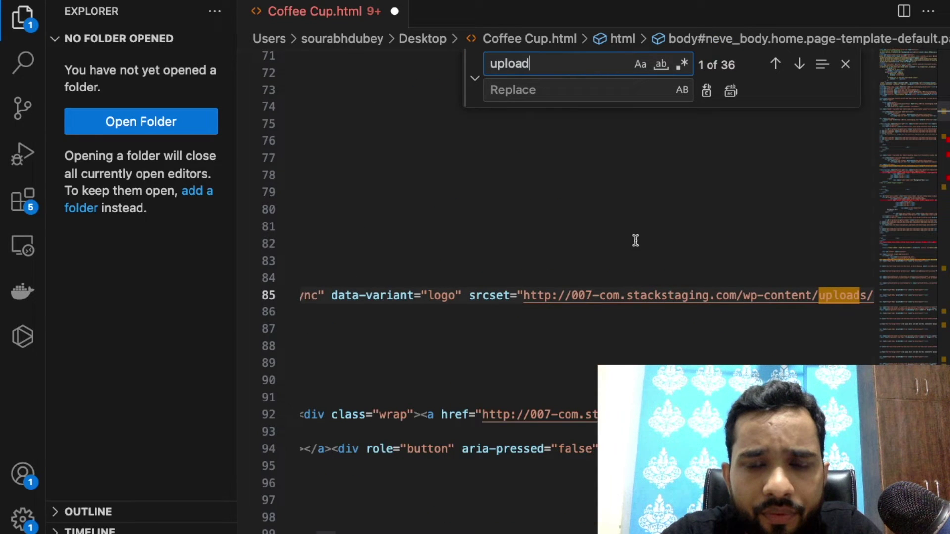
scroll(657, 309, "right", 2)
scroll(657, 309, "right", 5)
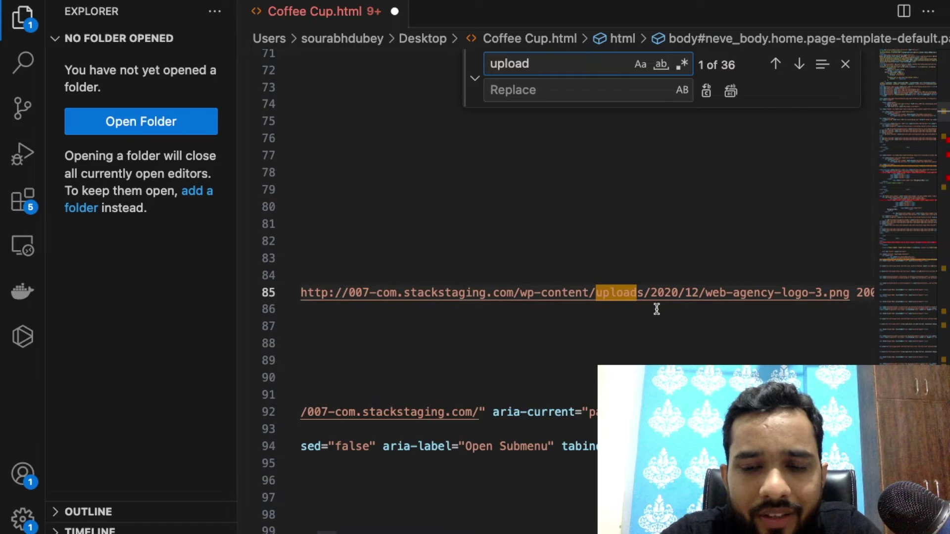
scroll(657, 308, "right", 2)
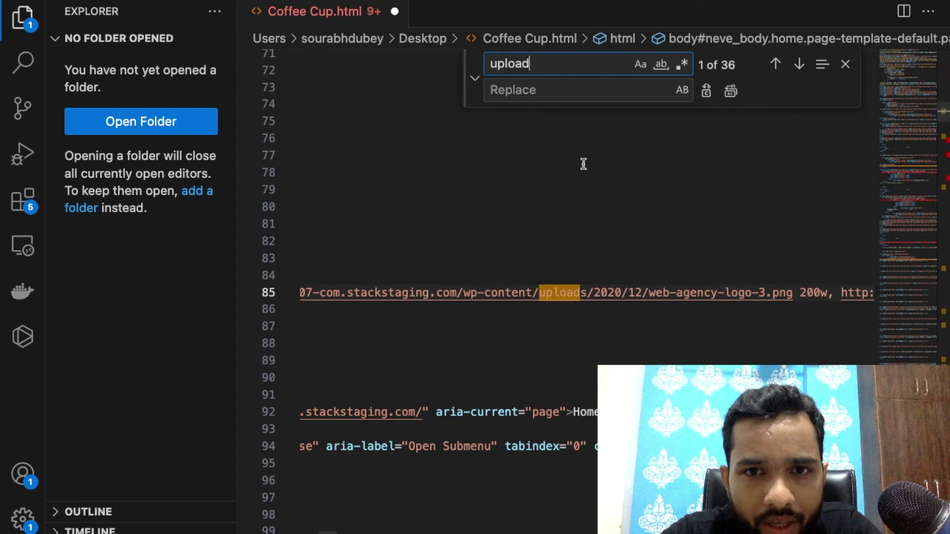
key("super+f")
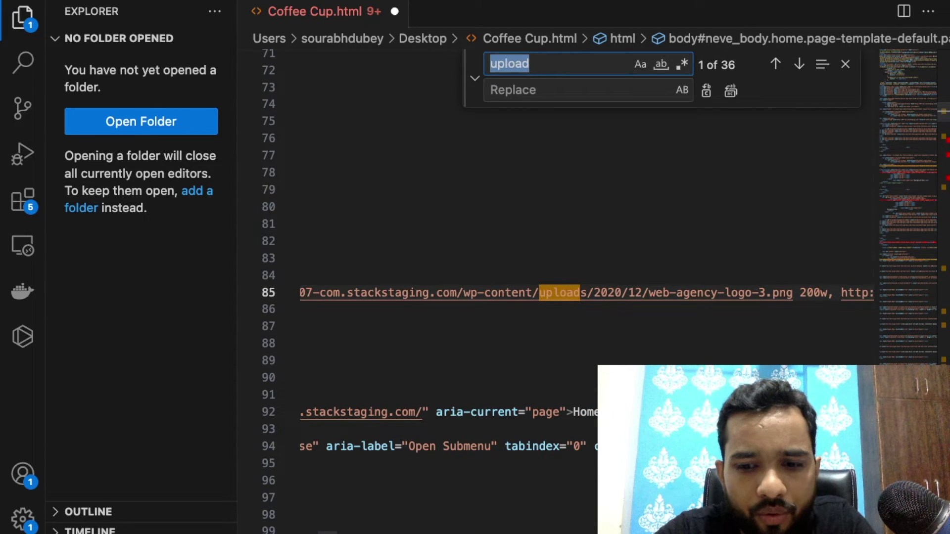
type("2020")
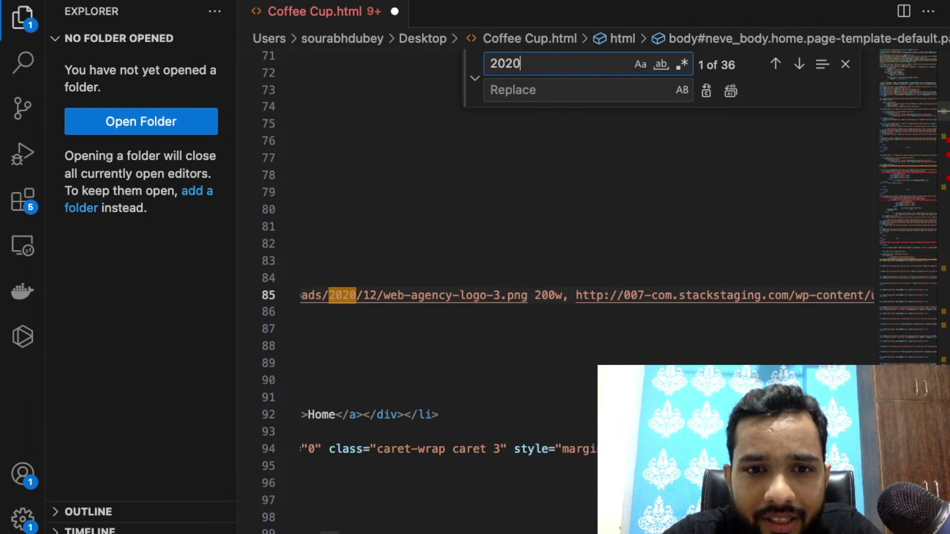
left_click(377, 295)
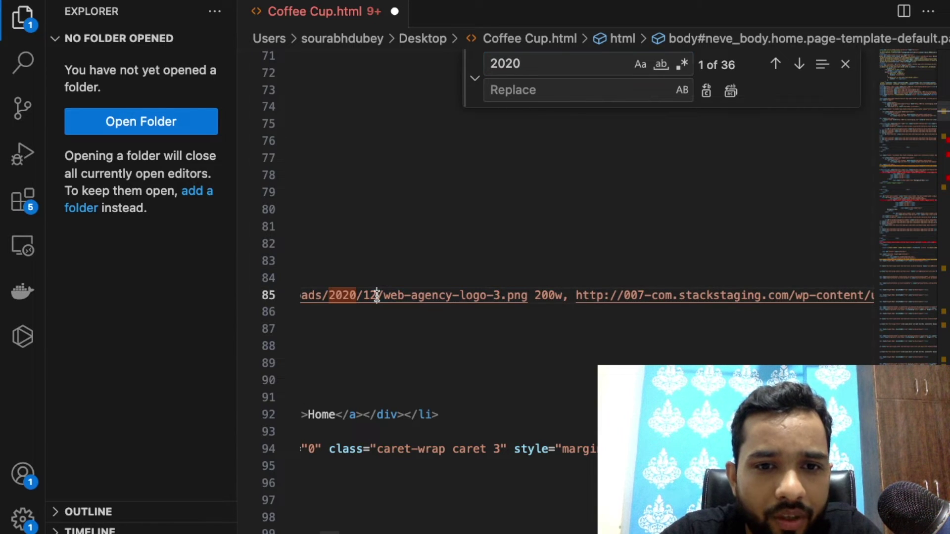
key("BackSpace")
key("BackSpace")
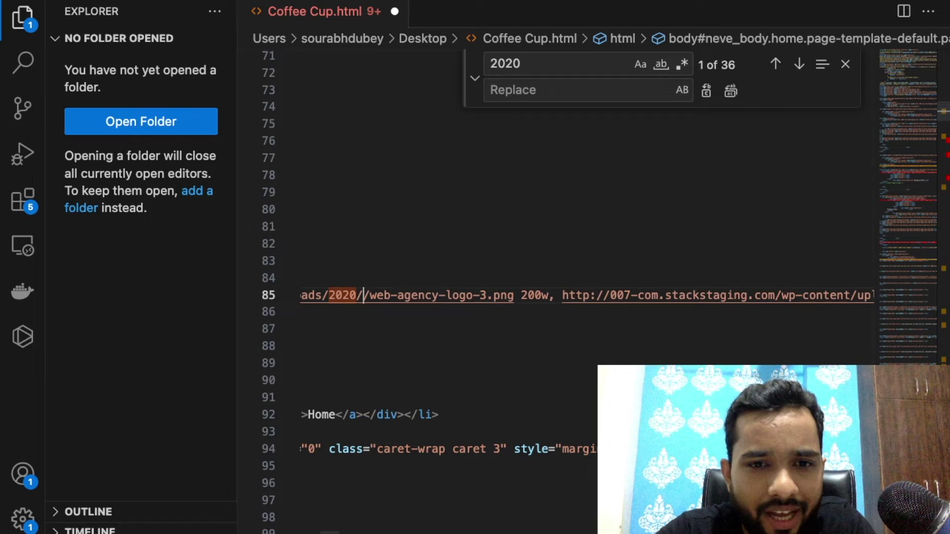
type("01")
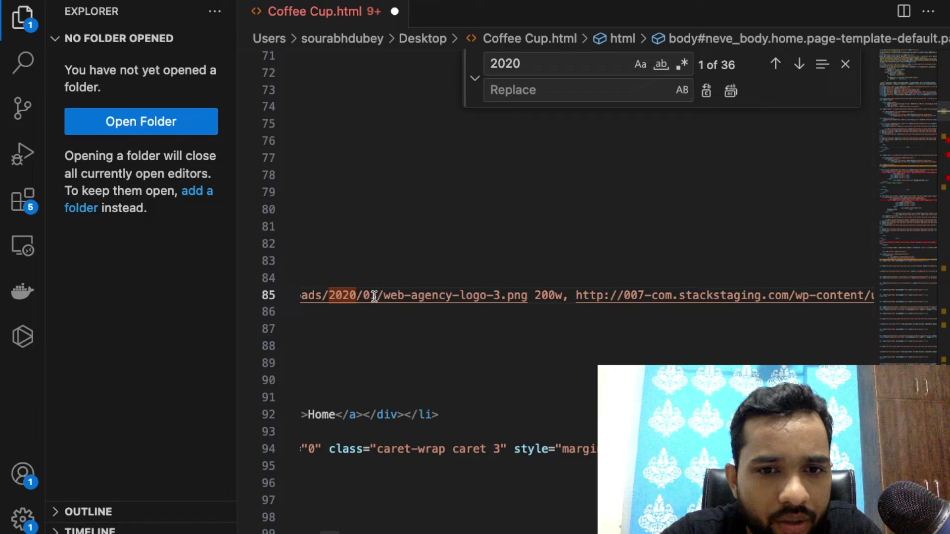
Narrow the search term to 2020/12 and step through its matches.
left_click(541, 64)
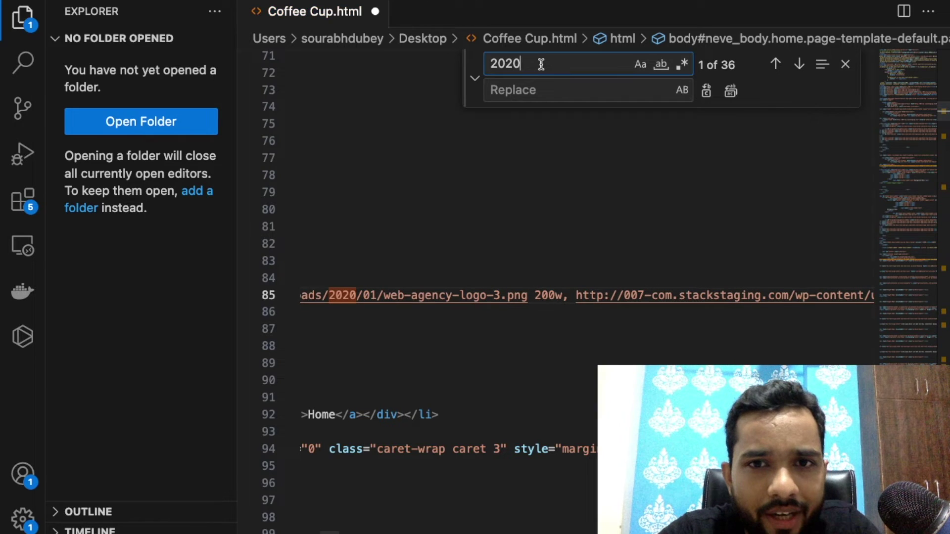
key("BackSpace")
key("BackSpace")
key("BackSpace")
key("BackSpace")
type("12")
key("Return")
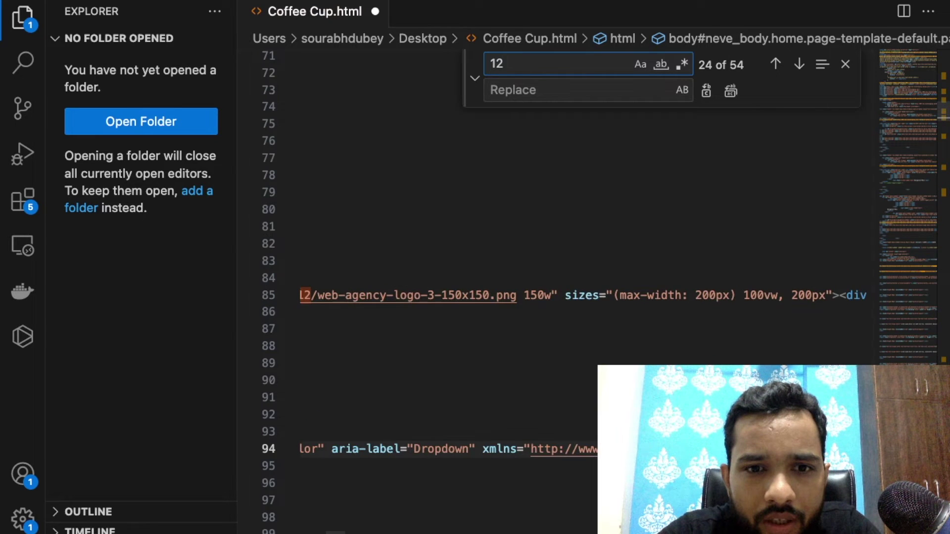
key("Return")
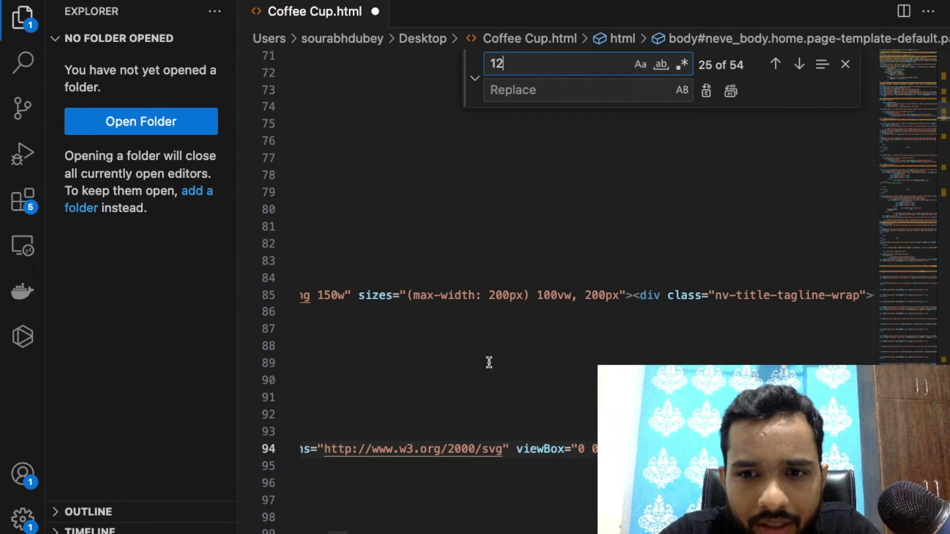
key("Return")
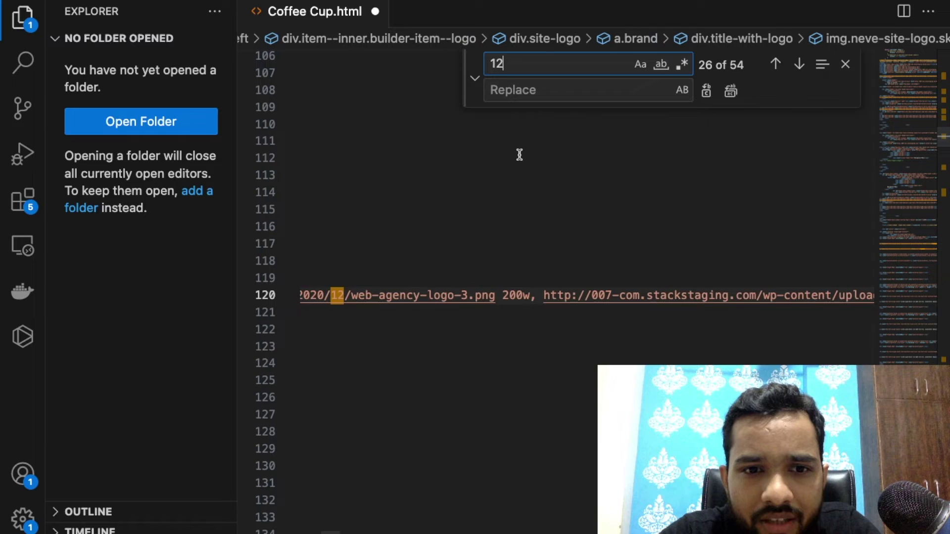
left_click(491, 63)
type("202")
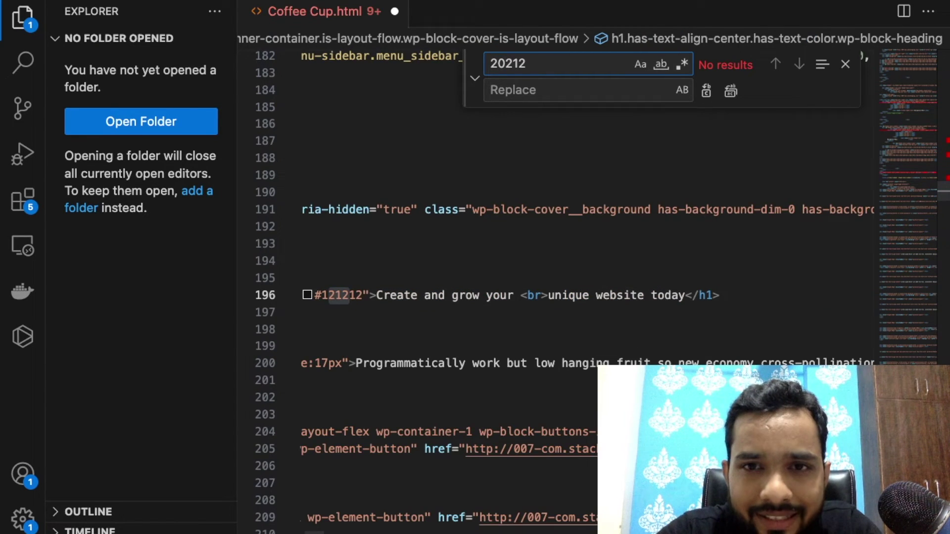
type("0")
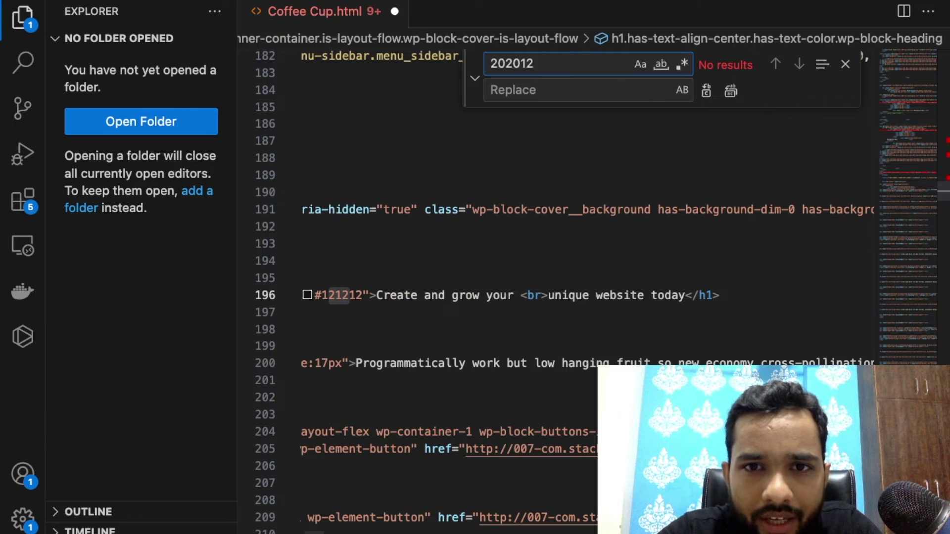
type("/")
left_click(559, 64)
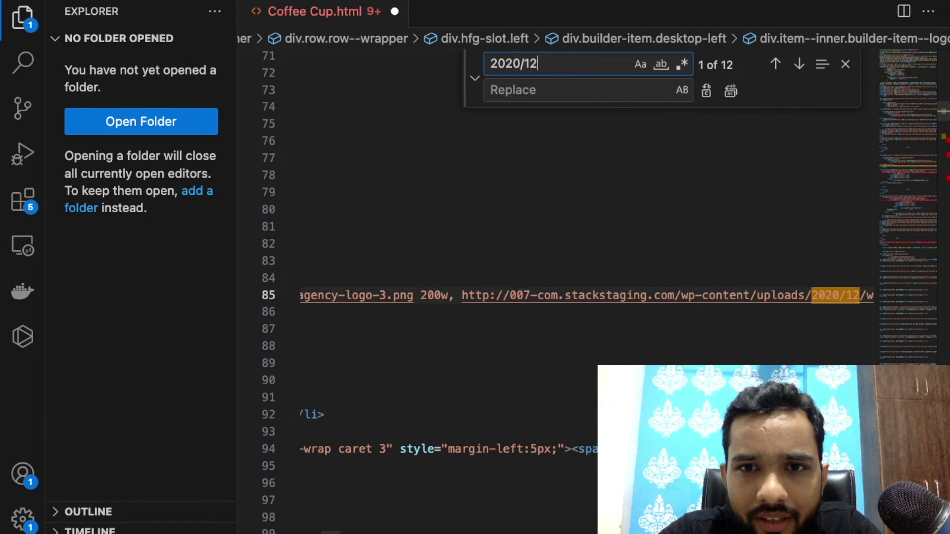
key("Return")
key("Return")
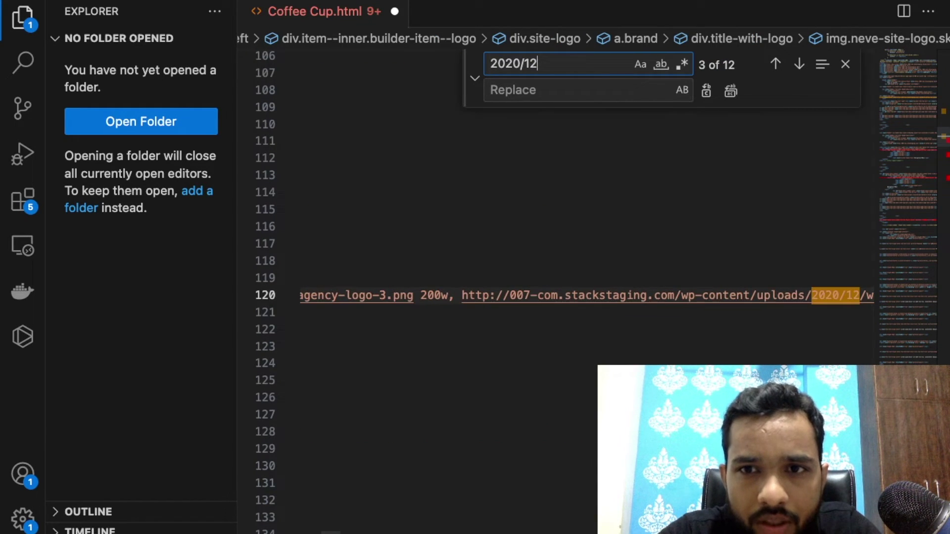
Replace every remaining 2020/12 with 2020/01.
left_click(612, 89)
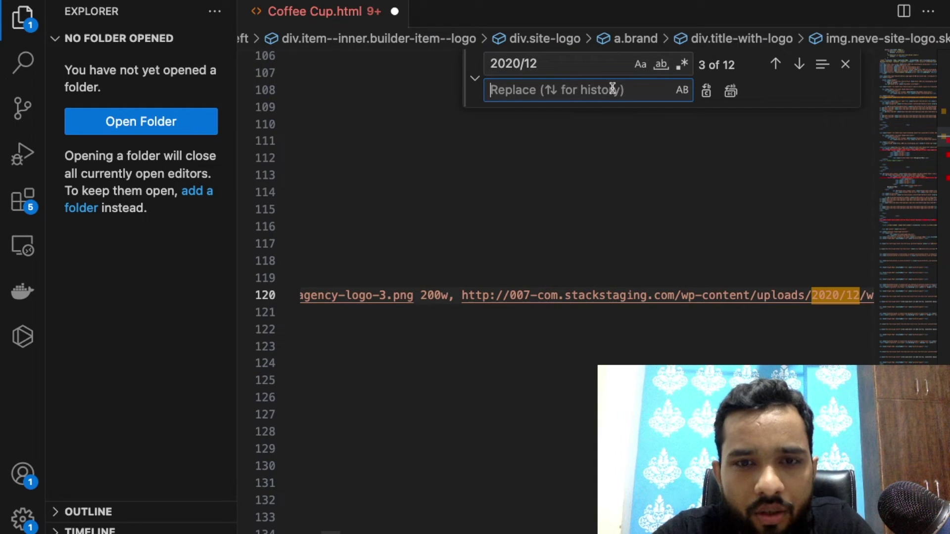
type("2020/01")
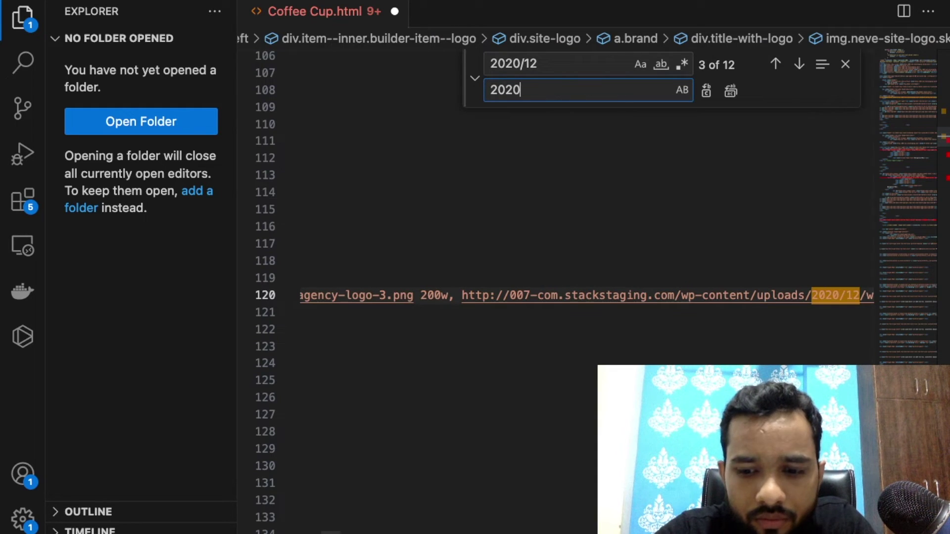
left_click(731, 91)
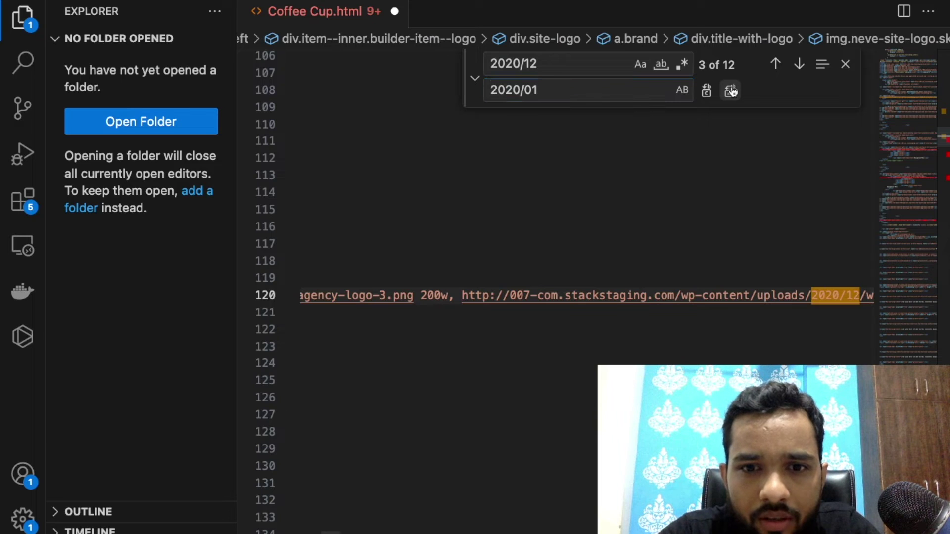
left_click(643, 254)
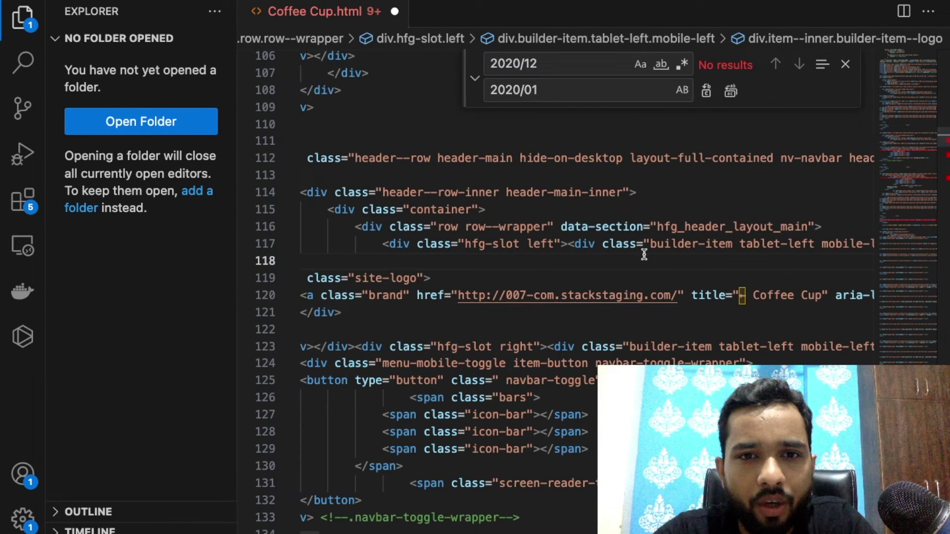
mouse_move(397, 520)
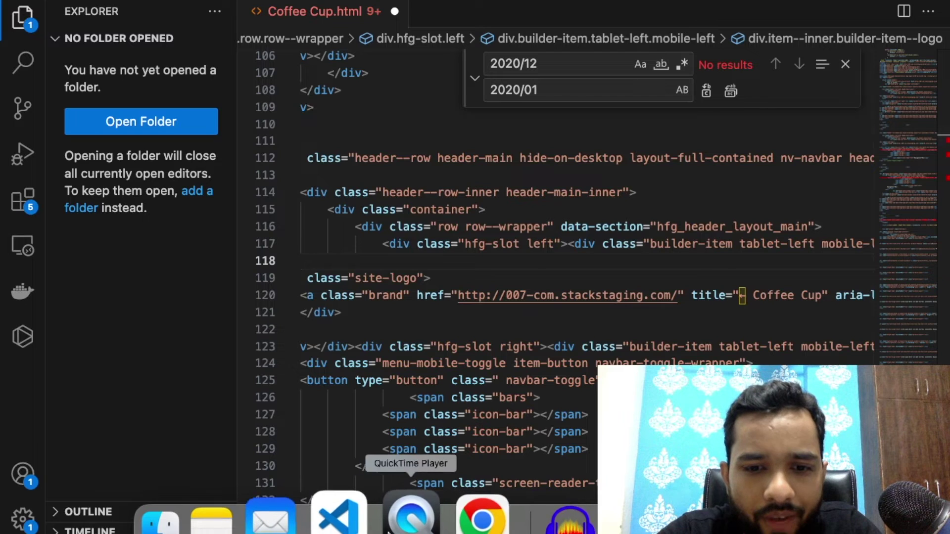
left_click(469, 517)
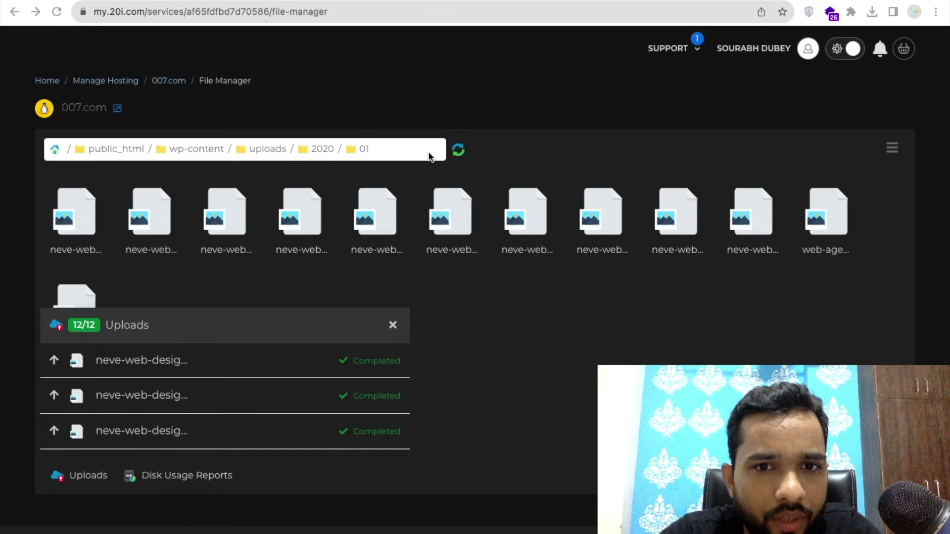
Create a new file named homenew.html in public_html and open it for editing.
double_click(111, 149)
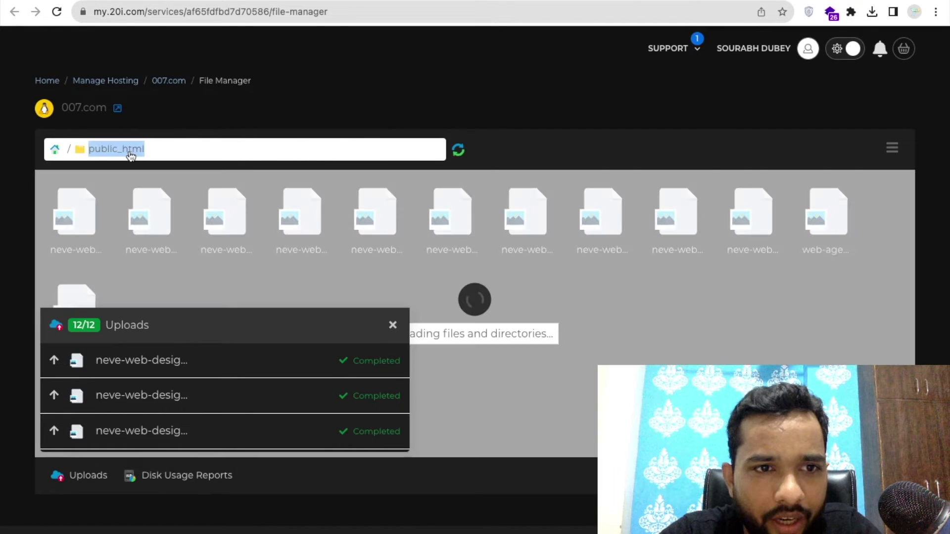
left_click(393, 324)
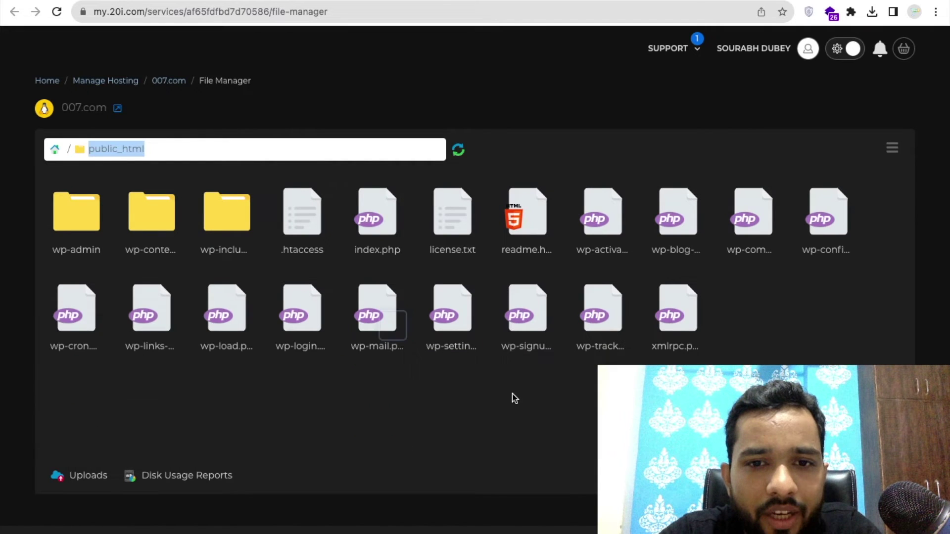
left_click(512, 397)
right_click(513, 397)
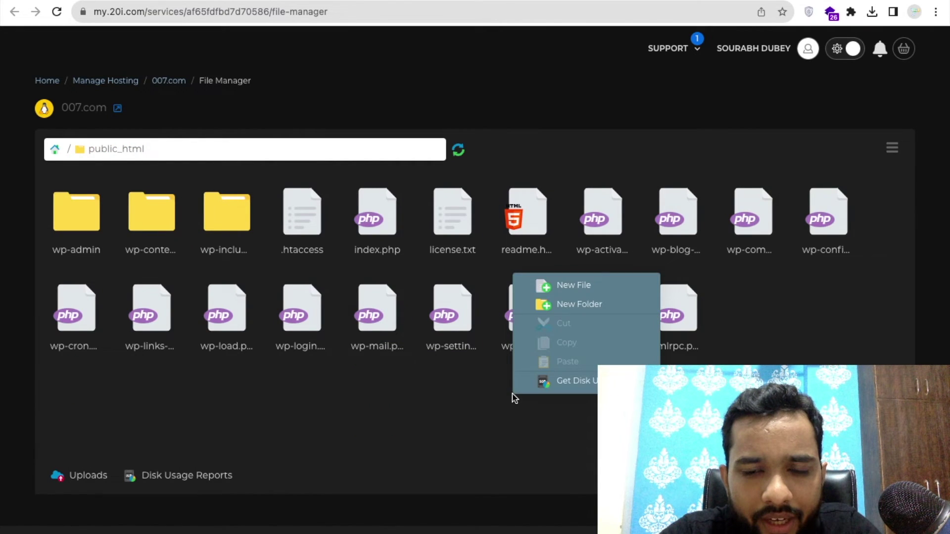
left_click(572, 292)
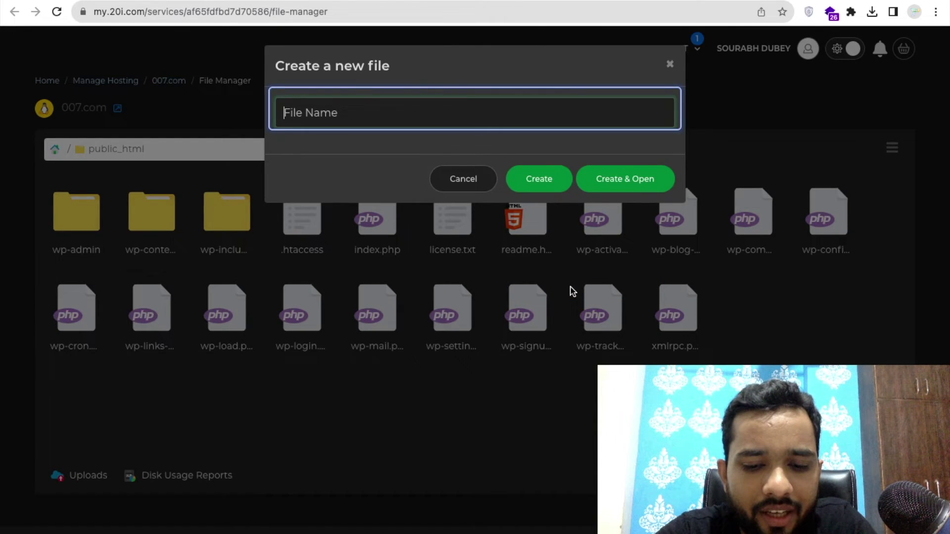
type("home")
key("BackSpace")
key("BackSpace")
key("BackSpace")
key("BackSpace")
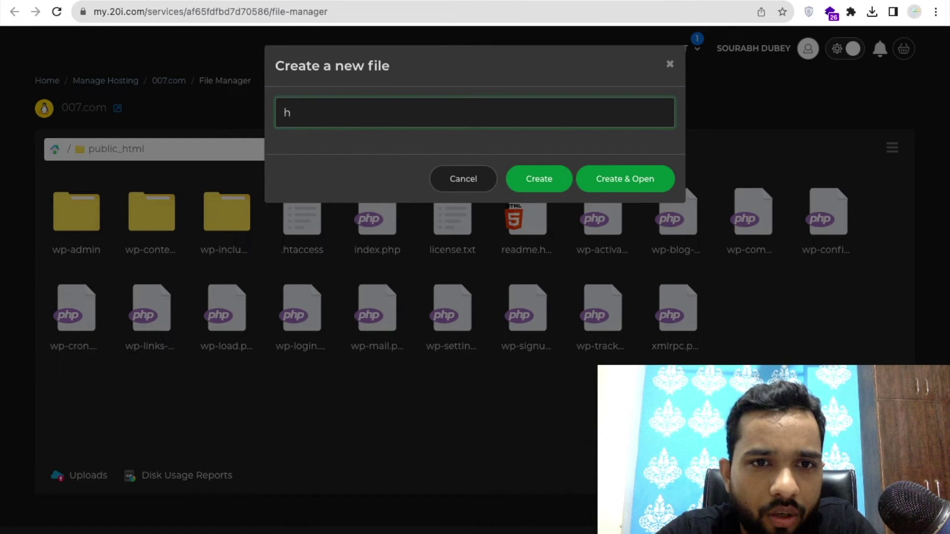
type("homenew.html")
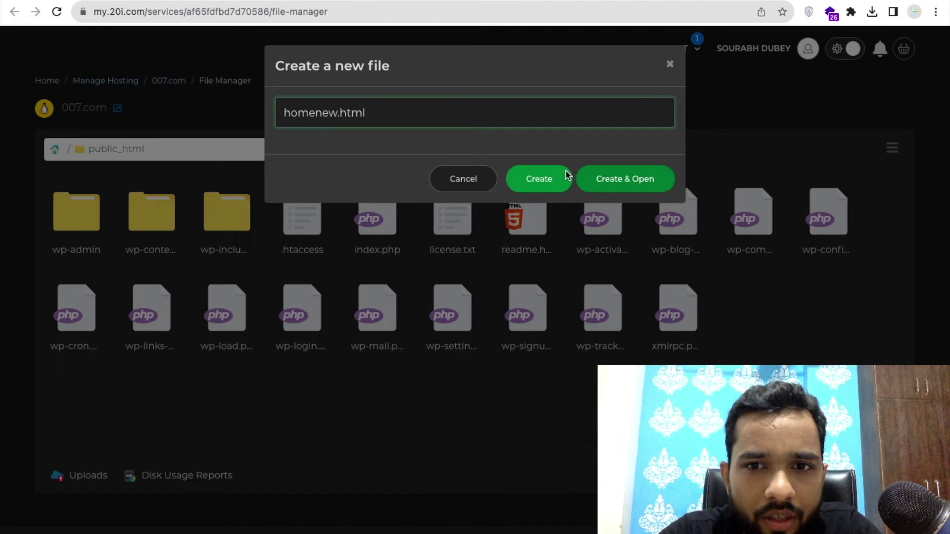
left_click(601, 183)
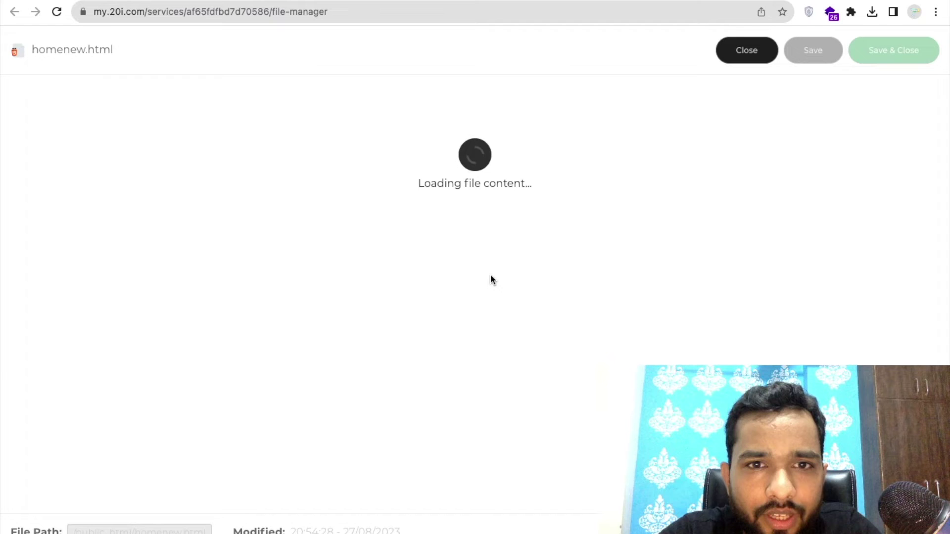
Paste the full Coffee Cup.html code from VS Code into homenew.html and save it.
mouse_move(495, 532)
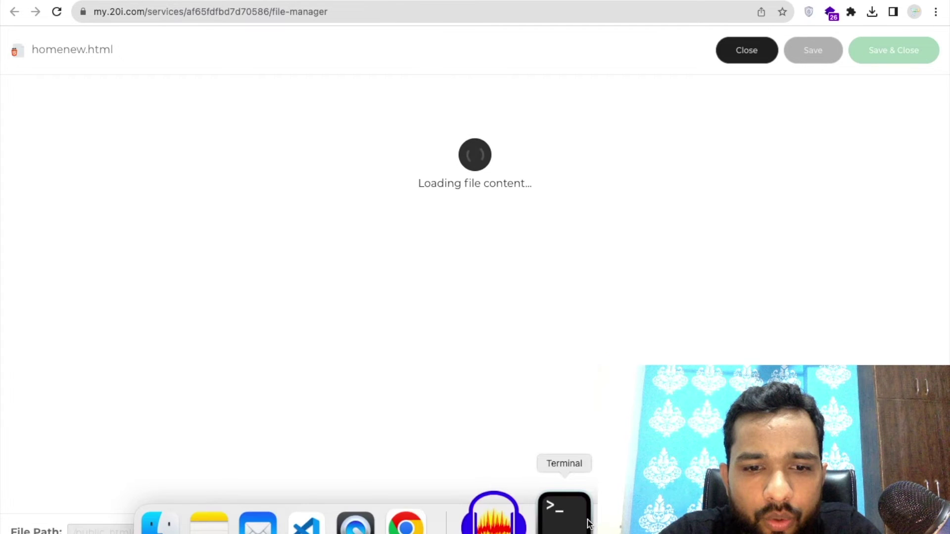
left_click(352, 517)
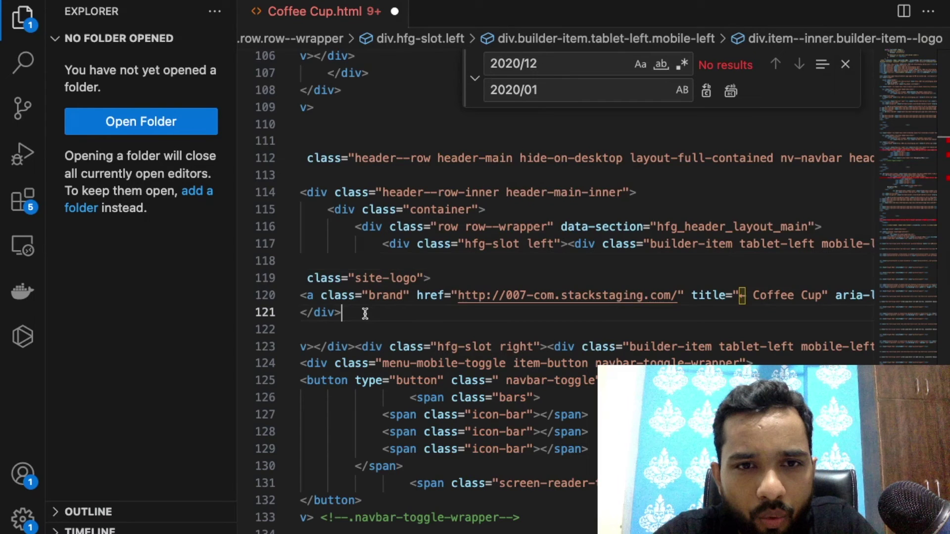
key("super+a")
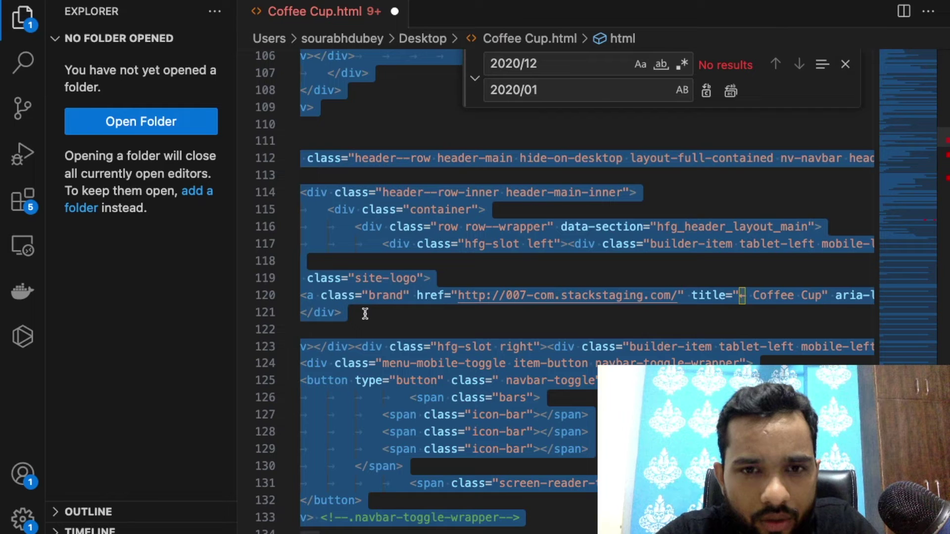
key("ctrl+Right")
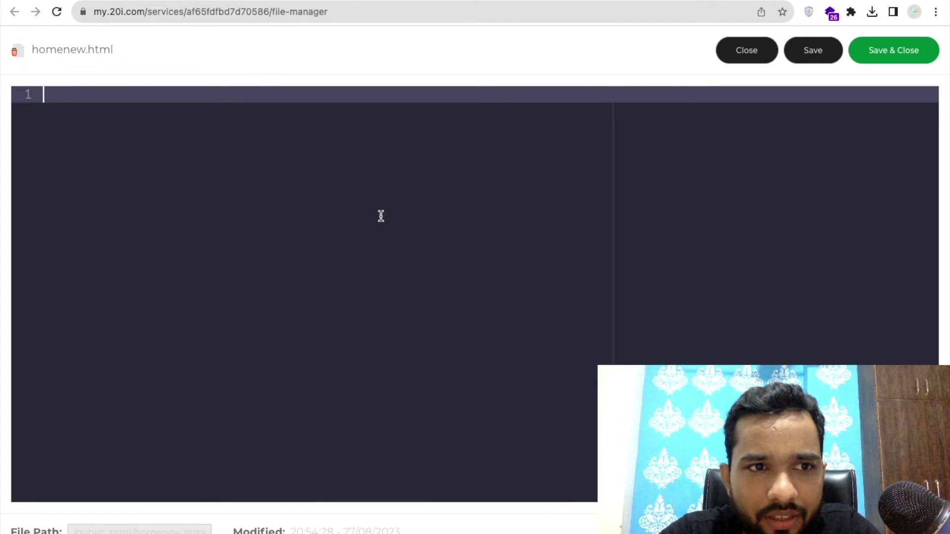
key("super+v")
scroll(768, 162, "up", 10)
left_click(887, 54)
key("ctrl+Tab")
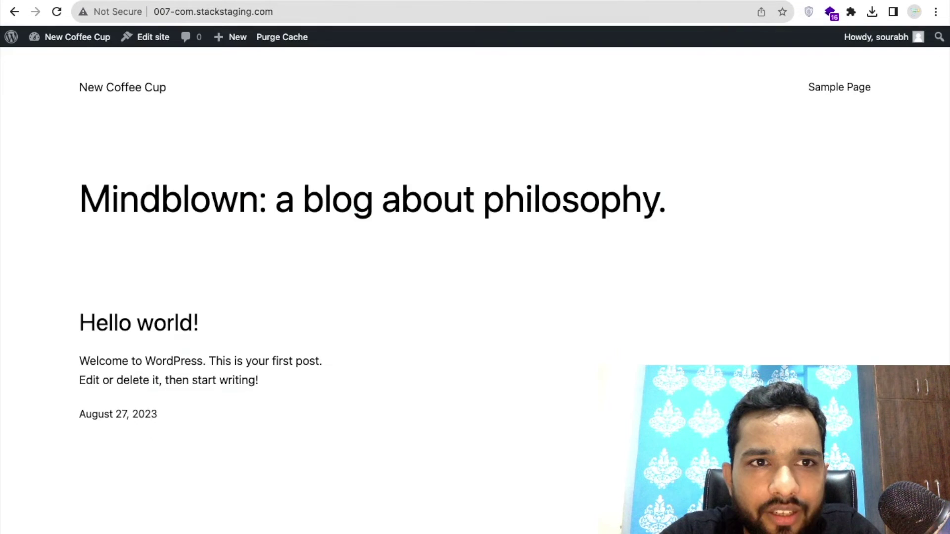
Load 007-com.stackstaging.com/homenew.html in the site tab.
left_click(481, 6)
key("Return")
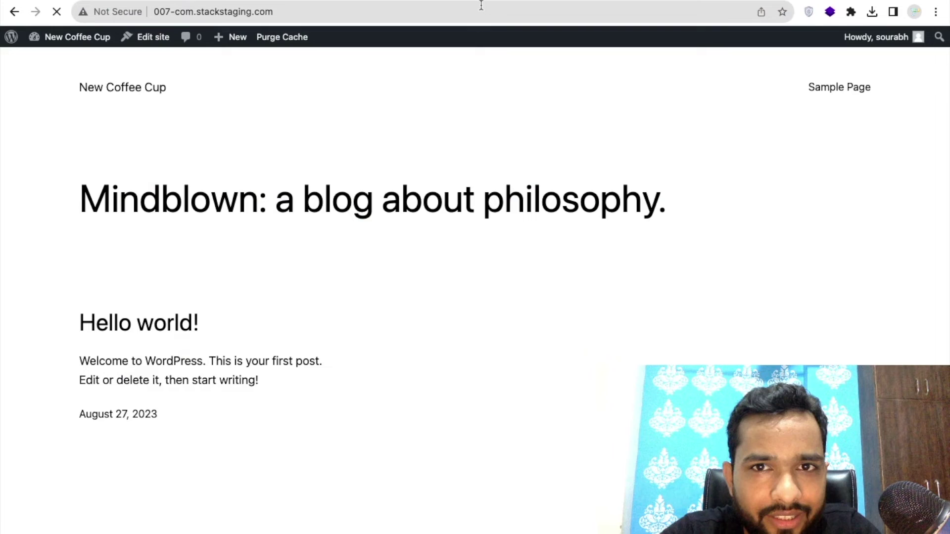
left_click(481, 6)
left_click(481, 6)
type("/homen")
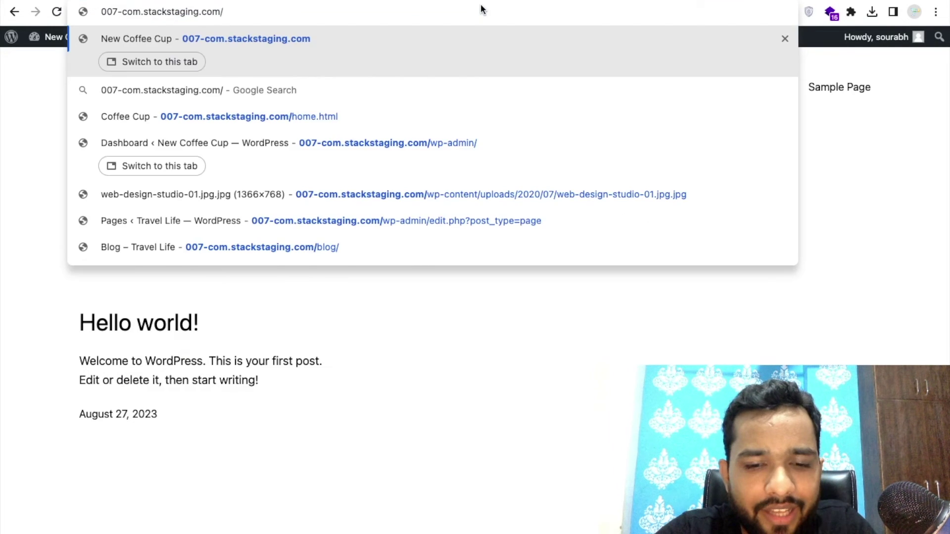
type("ew.html")
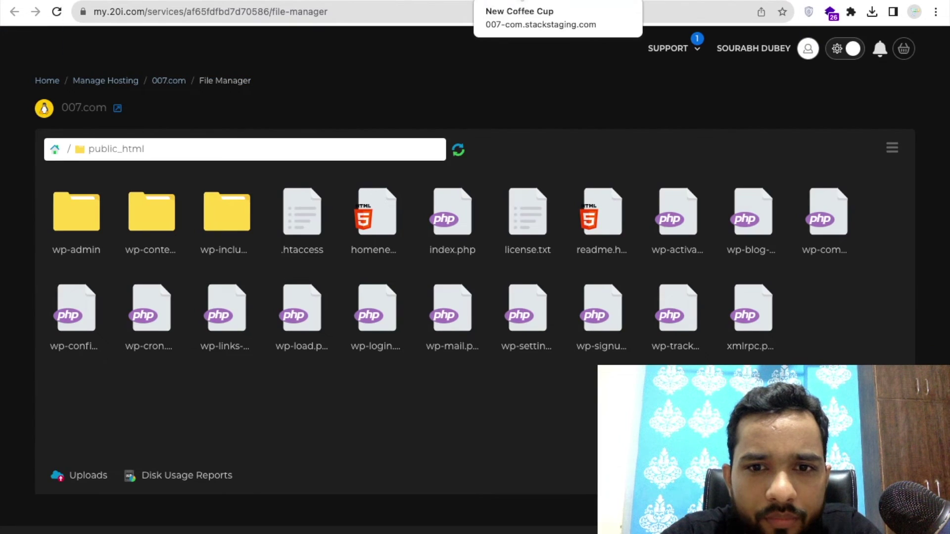
left_click(504, 3)
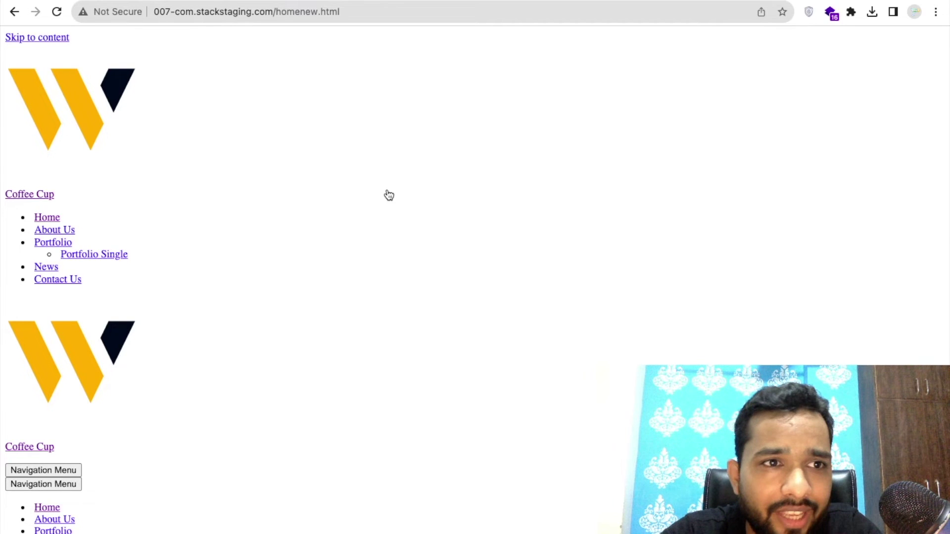
Scroll through the unstyled homenew.html page to inspect its content.
scroll(438, 275, "down", 10)
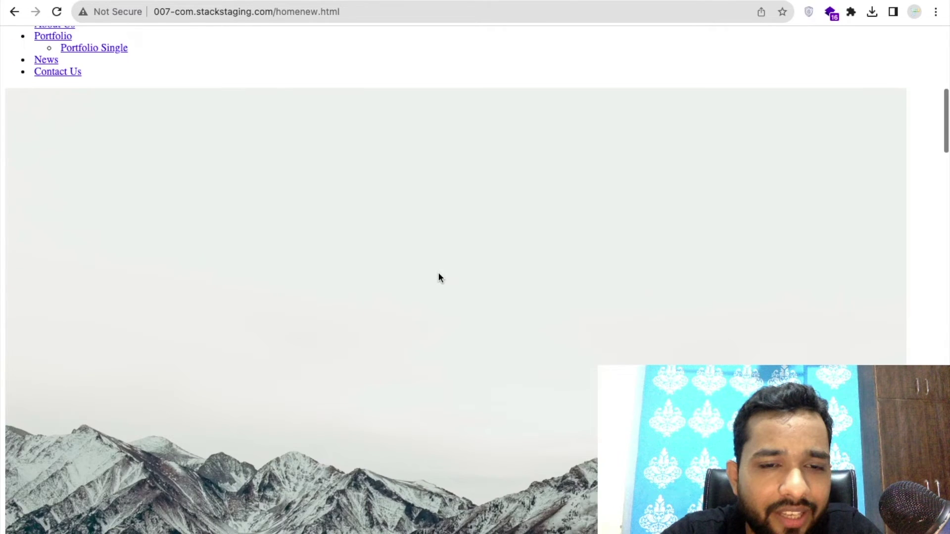
scroll(439, 276, "down", 7)
scroll(439, 278, "down", 15)
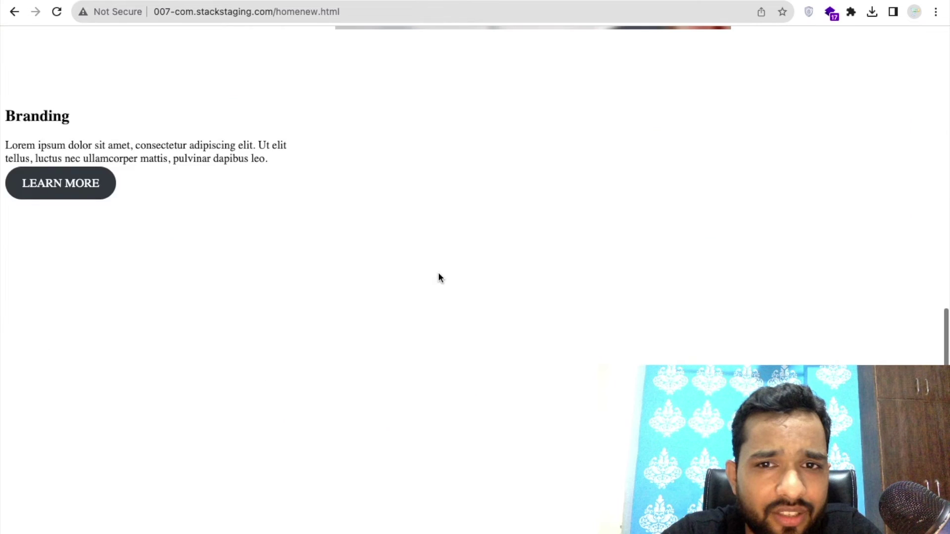
scroll(439, 277, "up", 20)
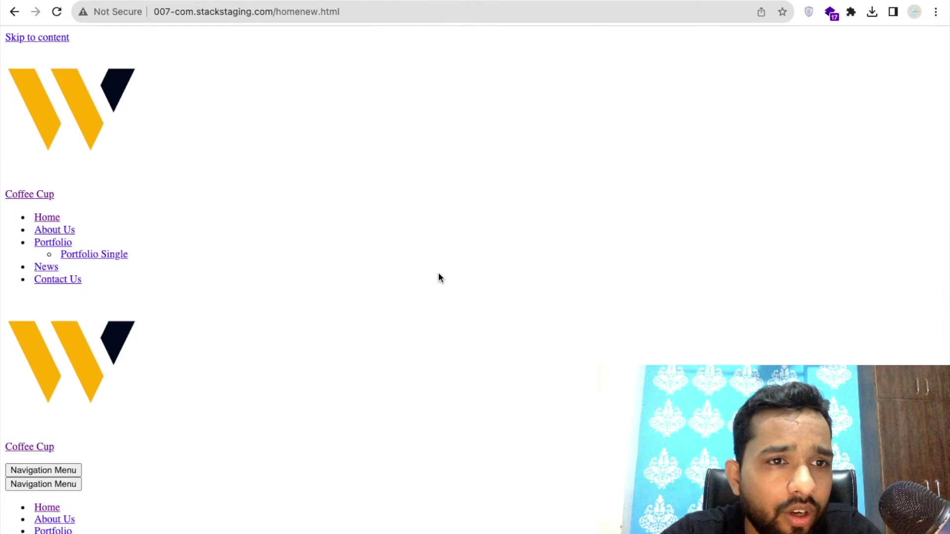
left_click(27, 38)
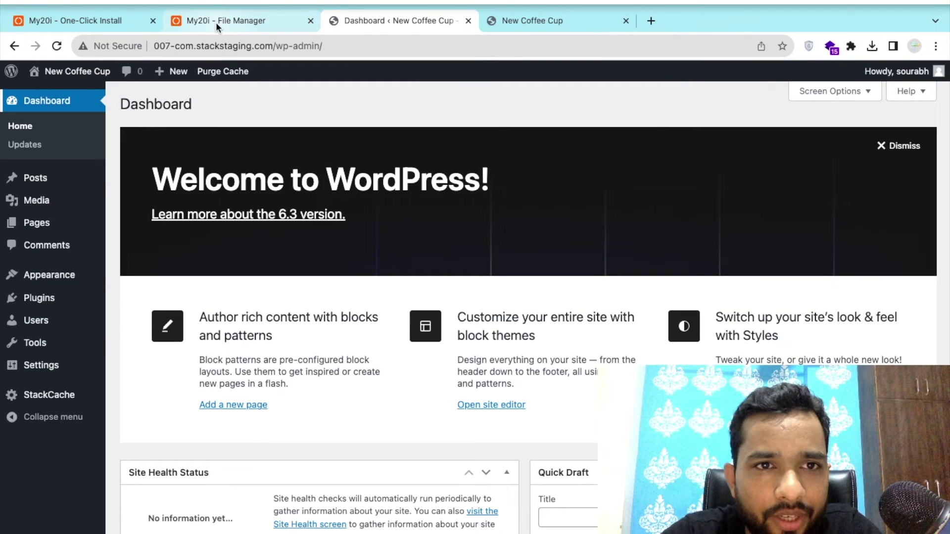
Upload the Coffee Cup_files folder from Finder into public_html through the 20i File Manager.
left_click(215, 22)
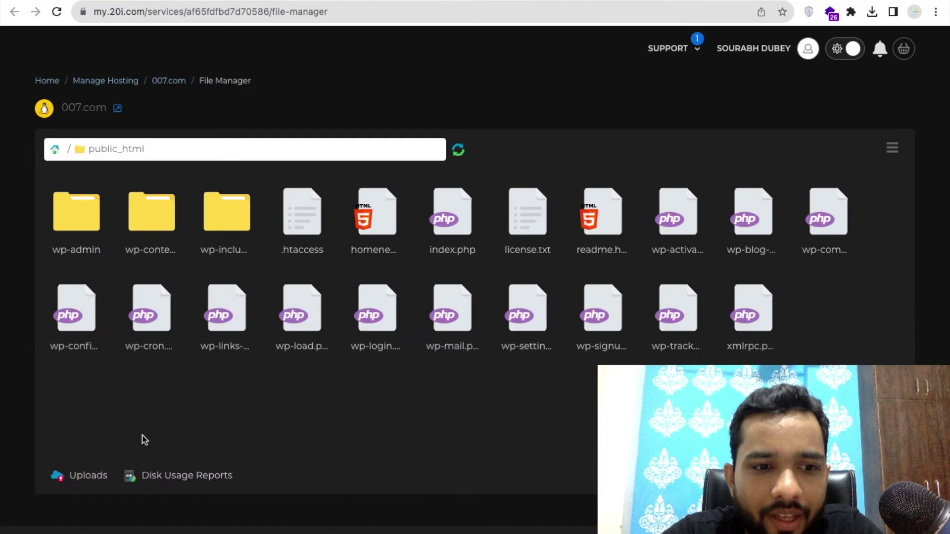
left_click(89, 476)
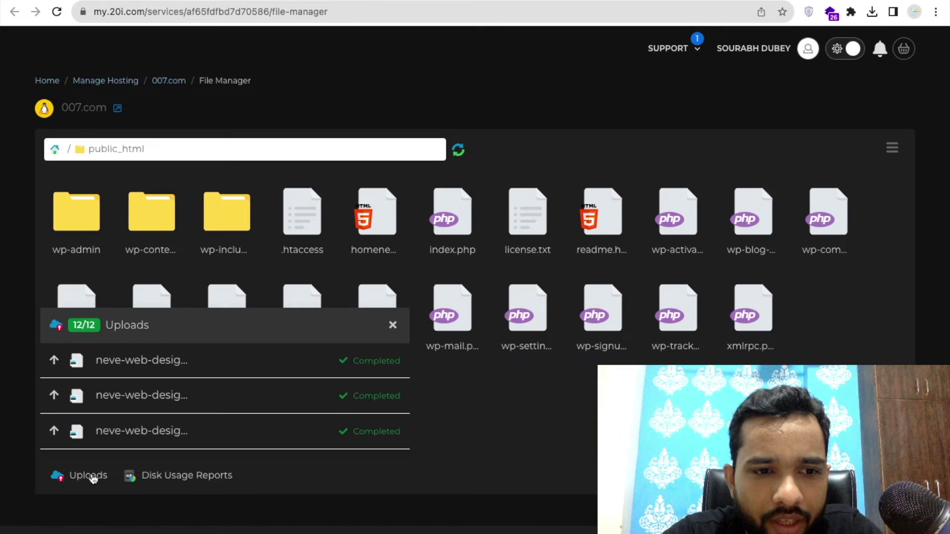
left_click(893, 149)
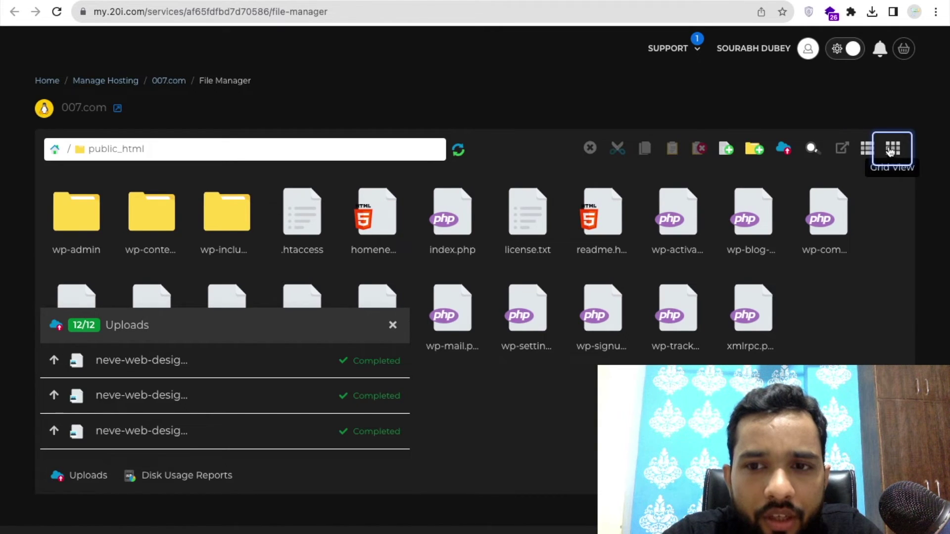
left_click(784, 151)
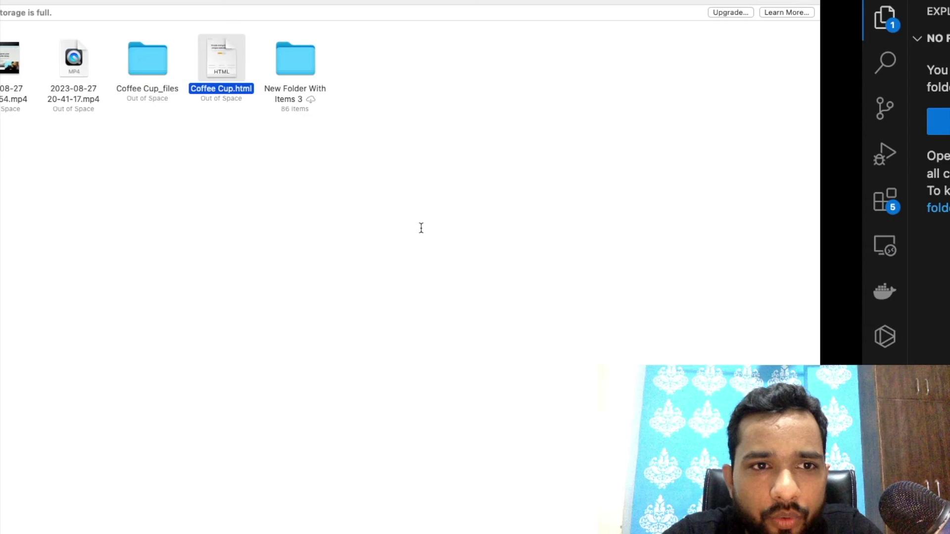
left_click(170, 131)
left_click_drag(266, 39, 584, 271)
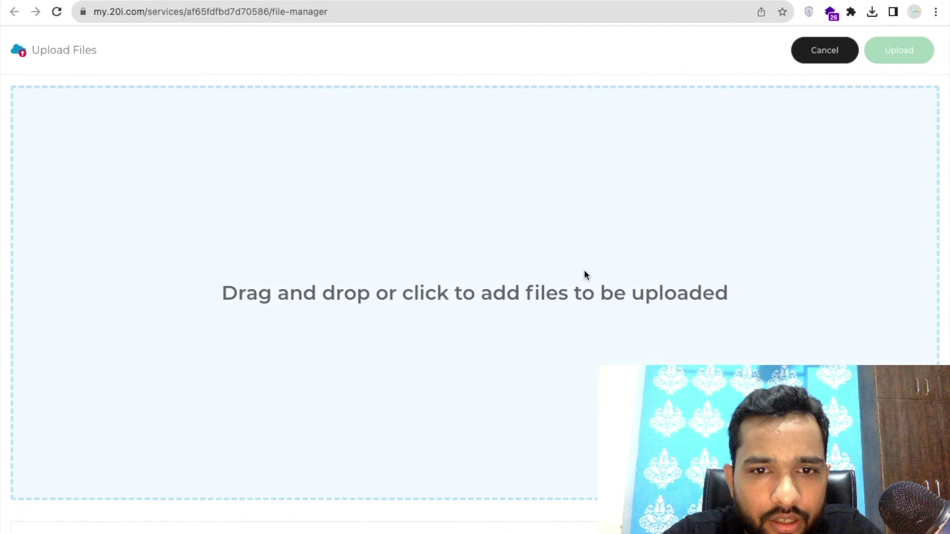
left_click(905, 58)
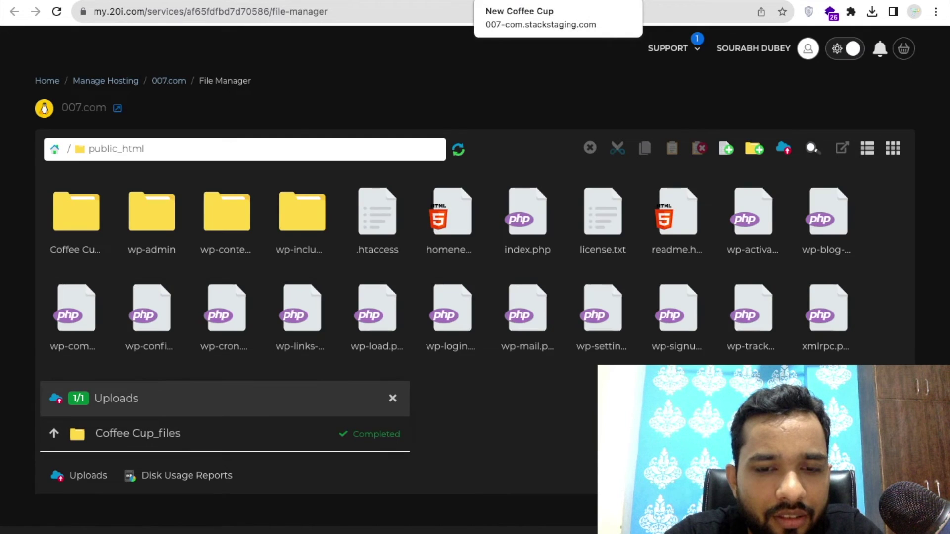
left_click(534, 1)
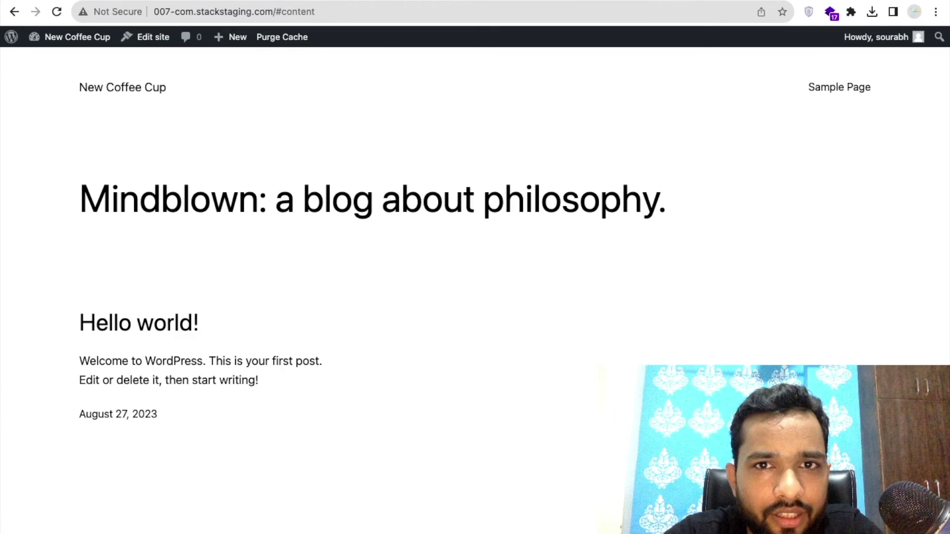
Load /homenew.html, scroll and reload it to confirm the Coffee Cup styling, then return to the site.
left_click(538, 13)
key("Return")
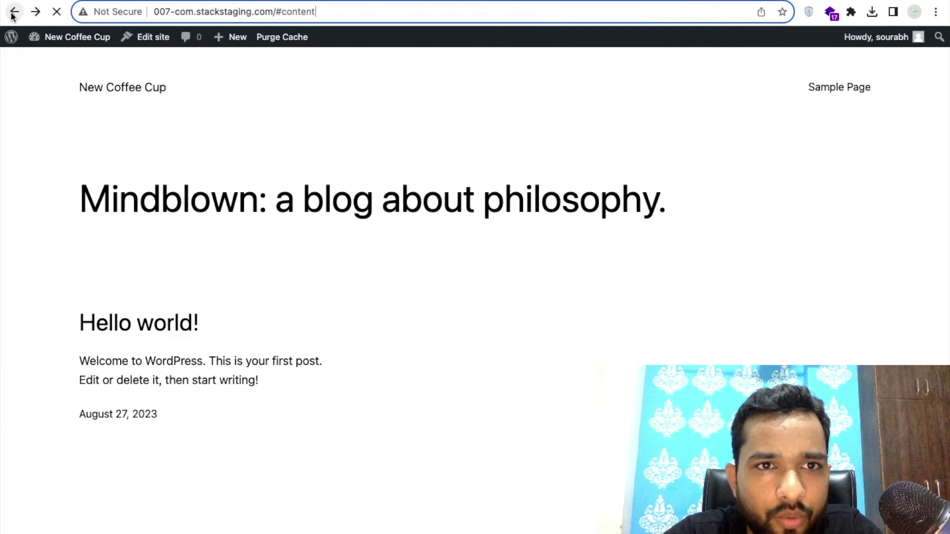
left_click(14, 12)
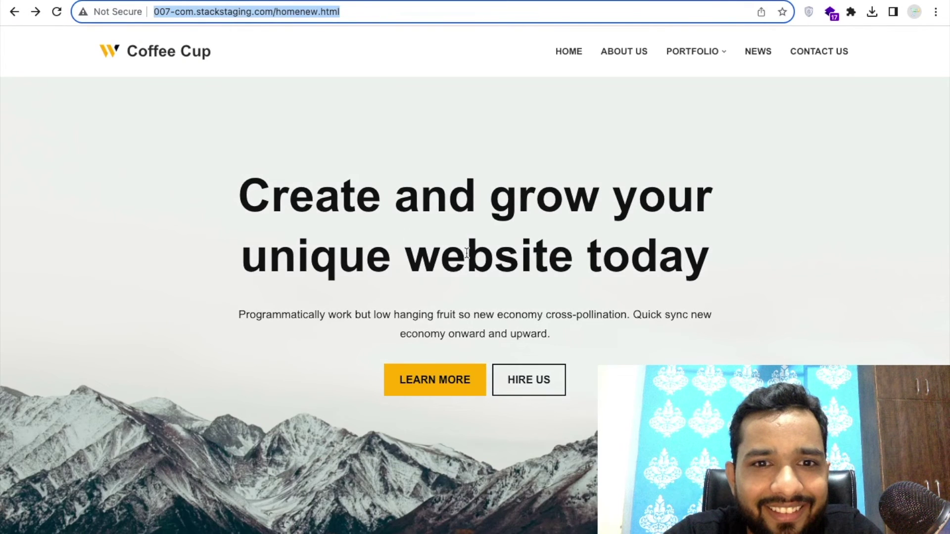
scroll(472, 264, "down", 1)
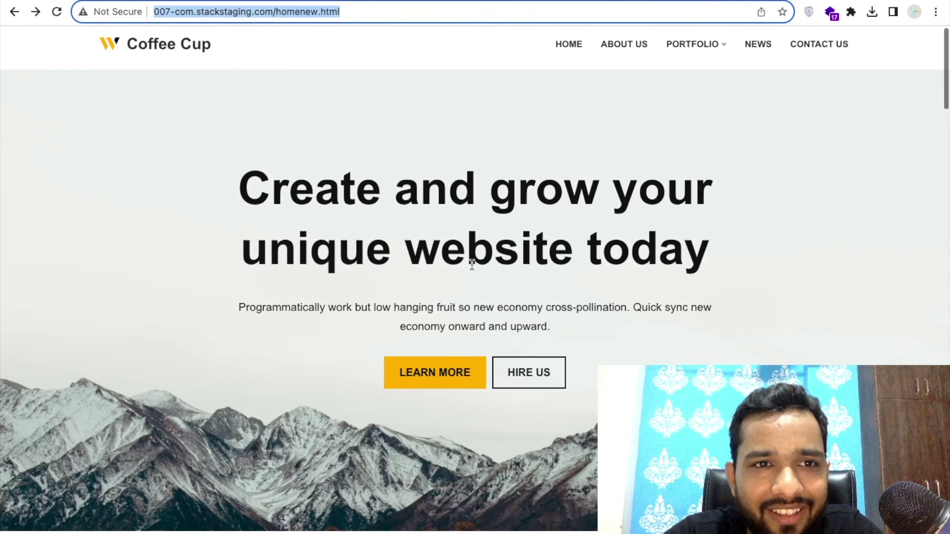
scroll(100, 185, "down", 2)
scroll(371, 386, "down", 12)
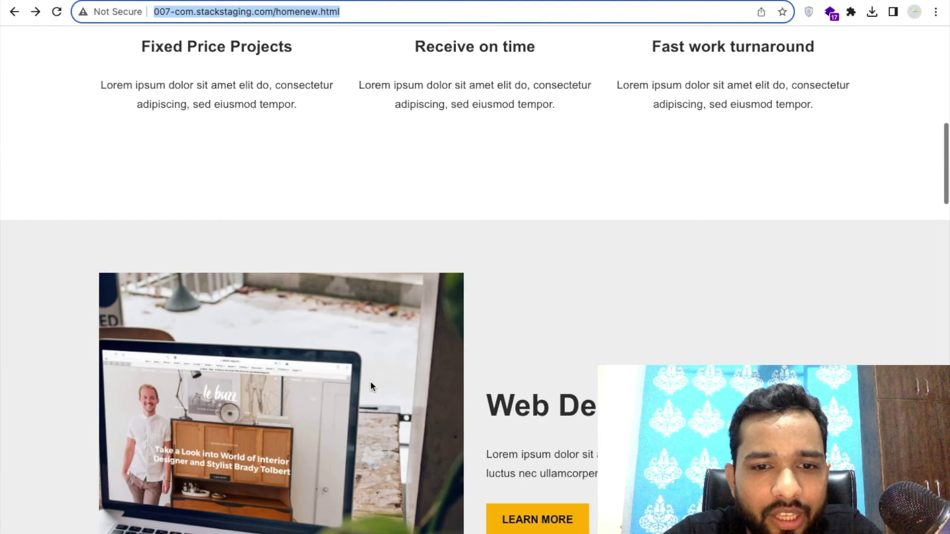
scroll(371, 384, "down", 10)
key("Return")
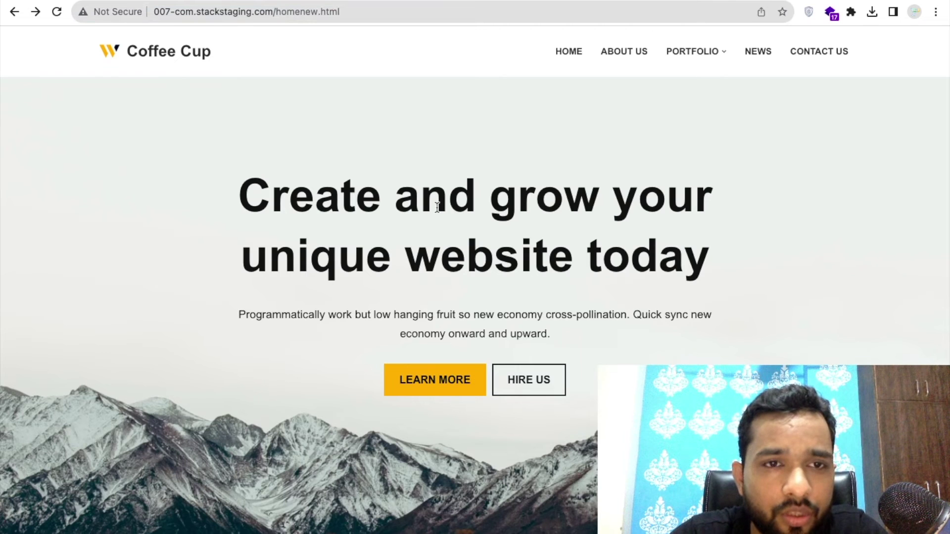
left_click(148, 51)
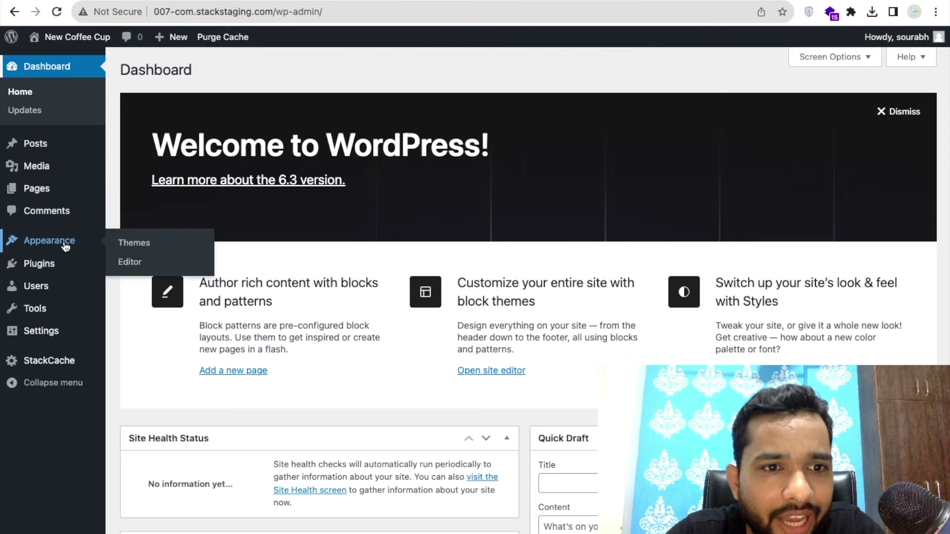
Make Twenty Twenty-One the active theme and create a MainMenu menu ticked as Primary menu.
left_click(52, 245)
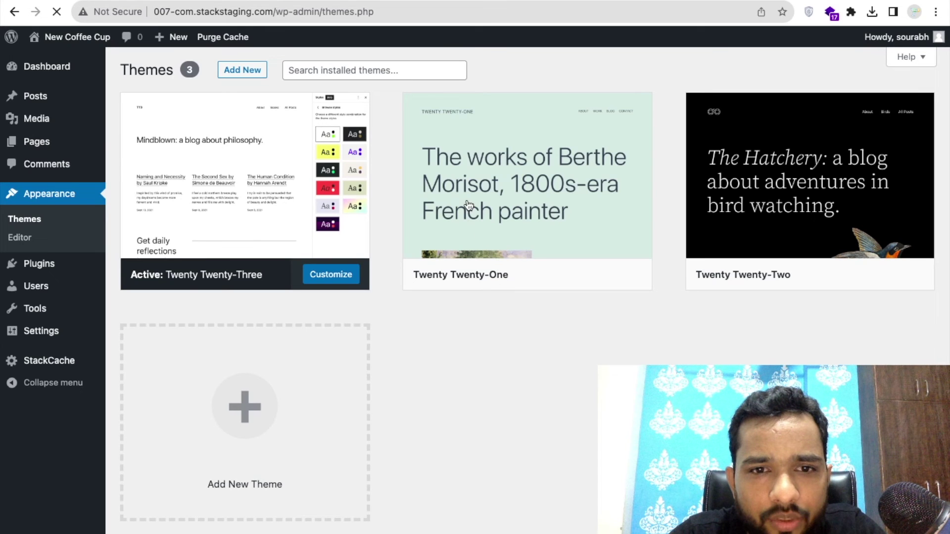
left_click(535, 209)
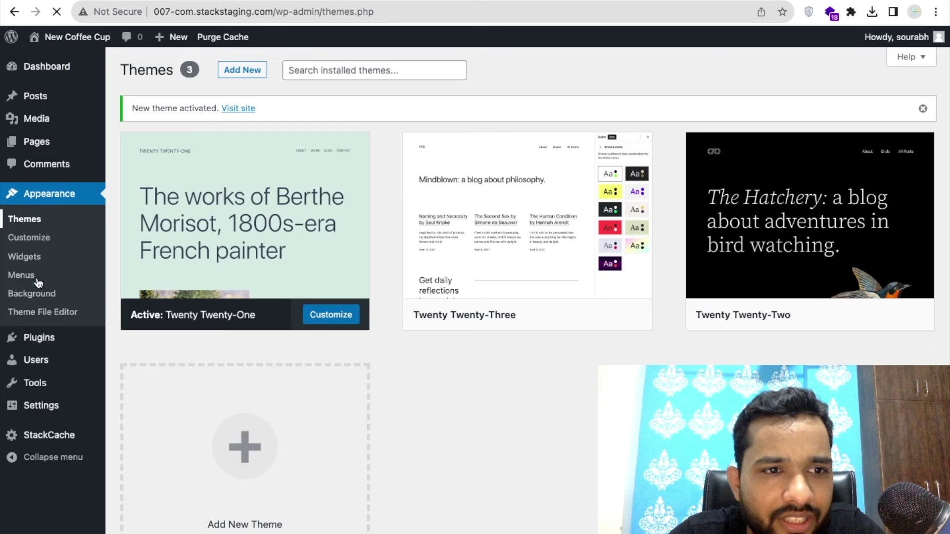
left_click(27, 279)
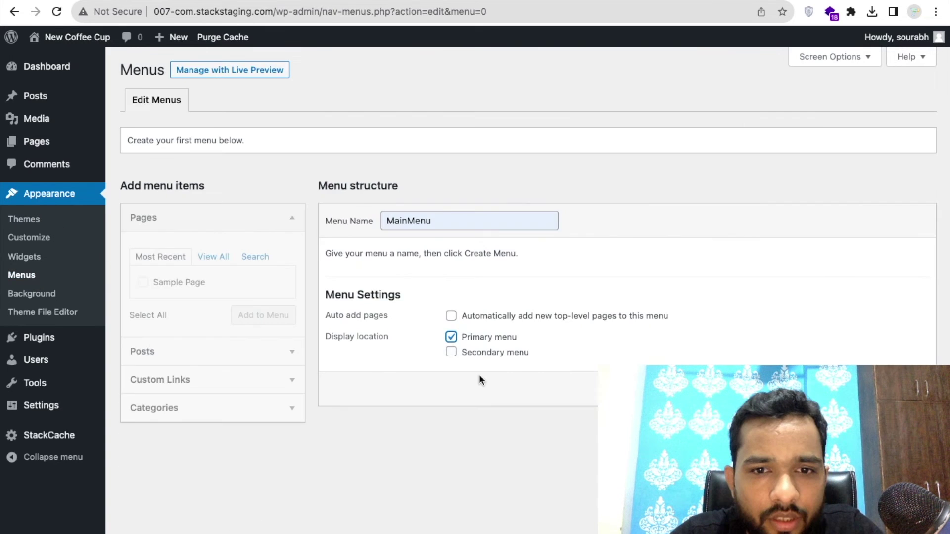
left_click(901, 388)
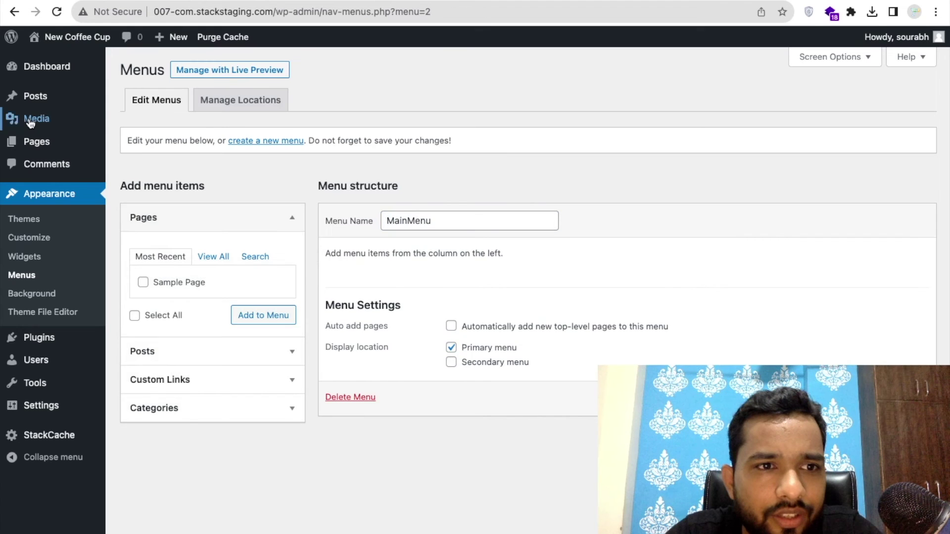
left_click(35, 142)
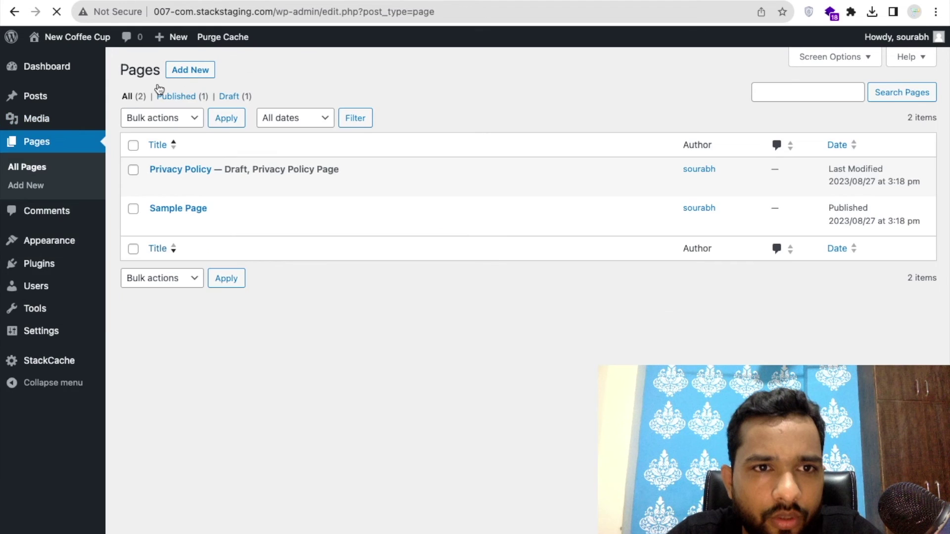
Publish a new page titled 'Home' whose body paragraph reads 'anything'.
left_click(194, 77)
type("Home")
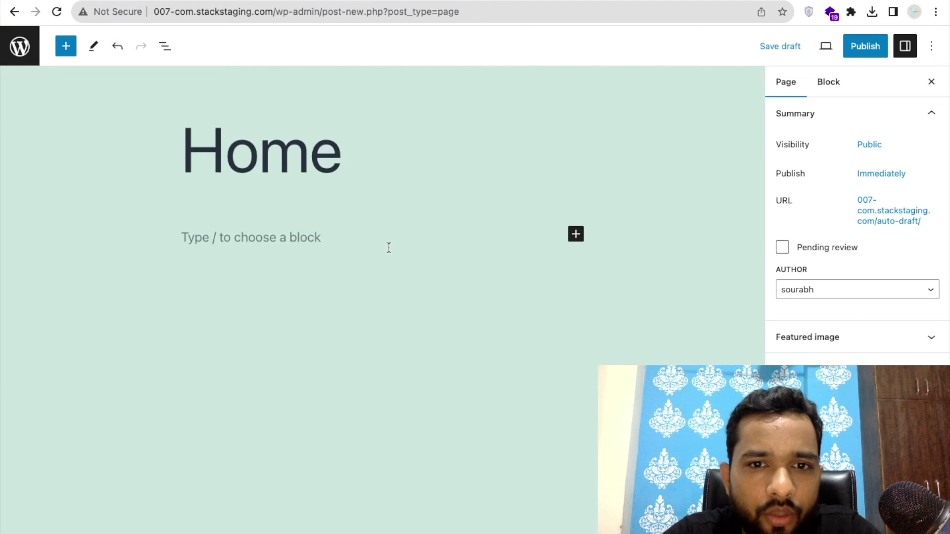
left_click(389, 248)
type("anything")
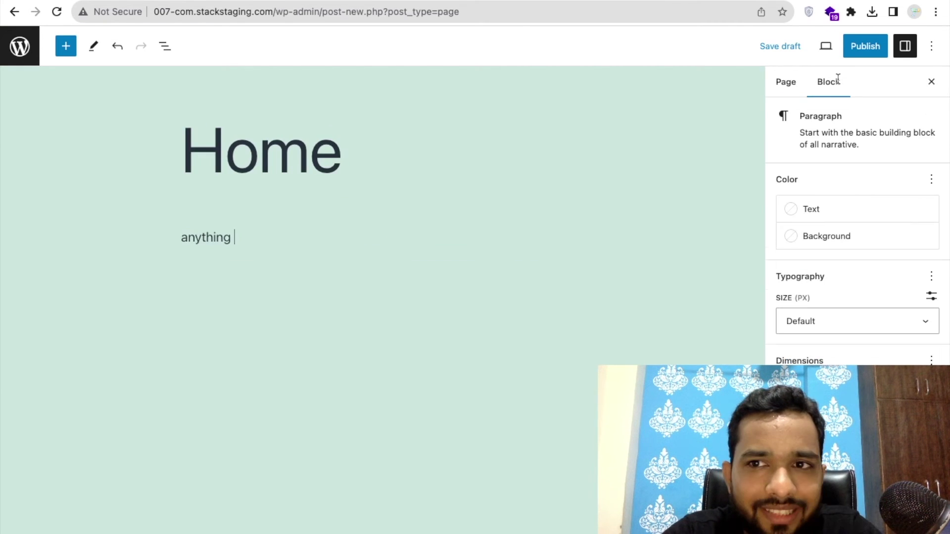
left_click(865, 50)
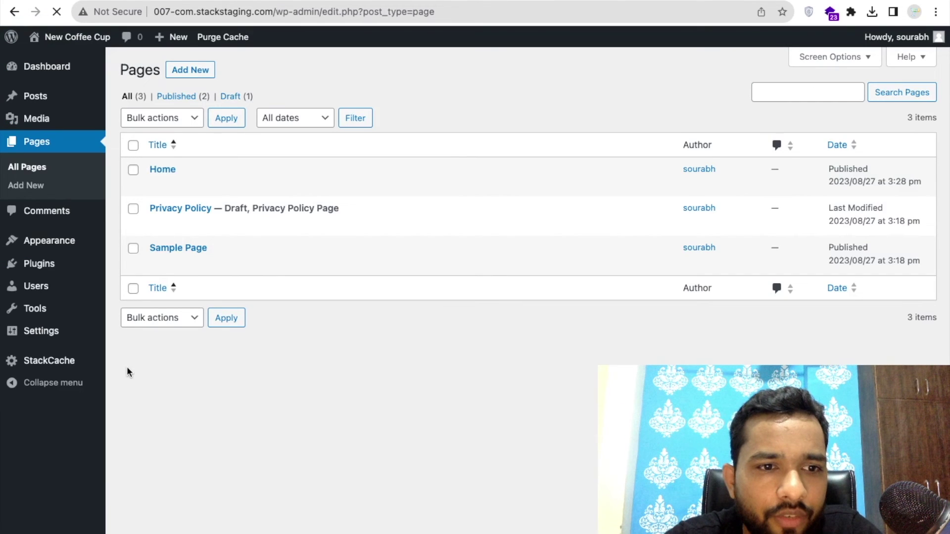
left_click(38, 330)
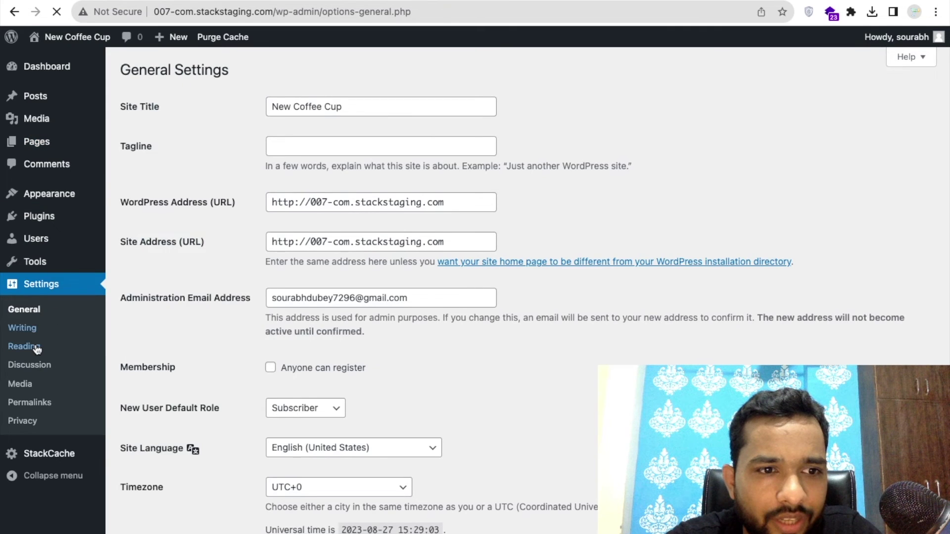
In Reading Settings, set the homepage to the static page 'Home' and save.
left_click(36, 348)
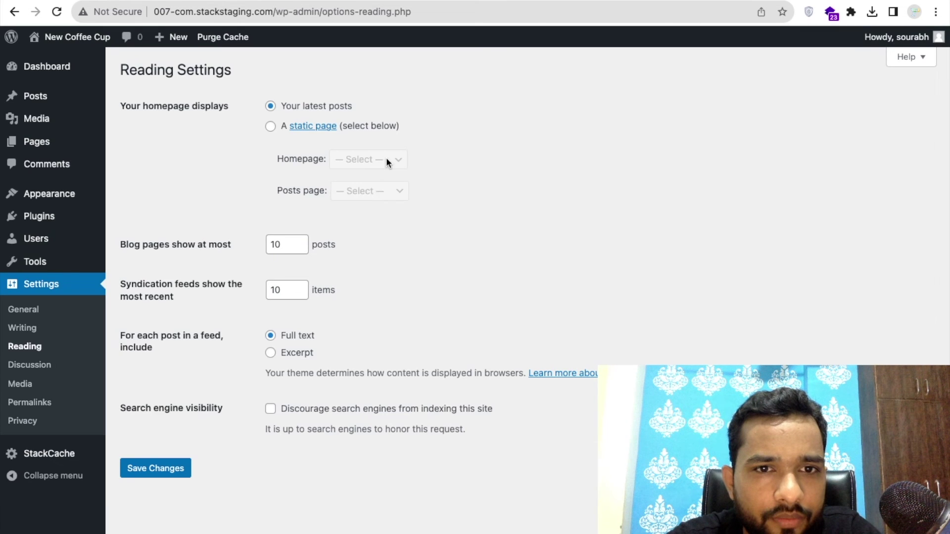
left_click(386, 162)
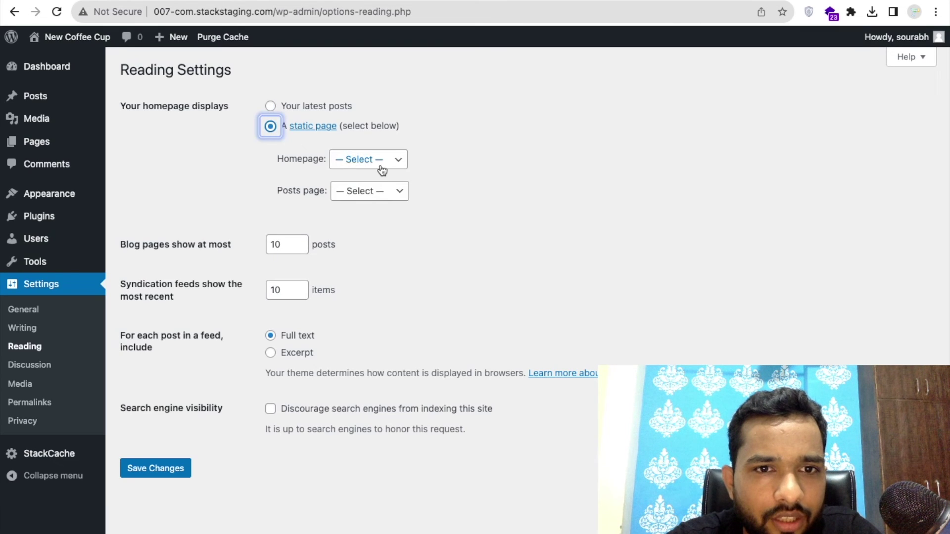
left_click(382, 170)
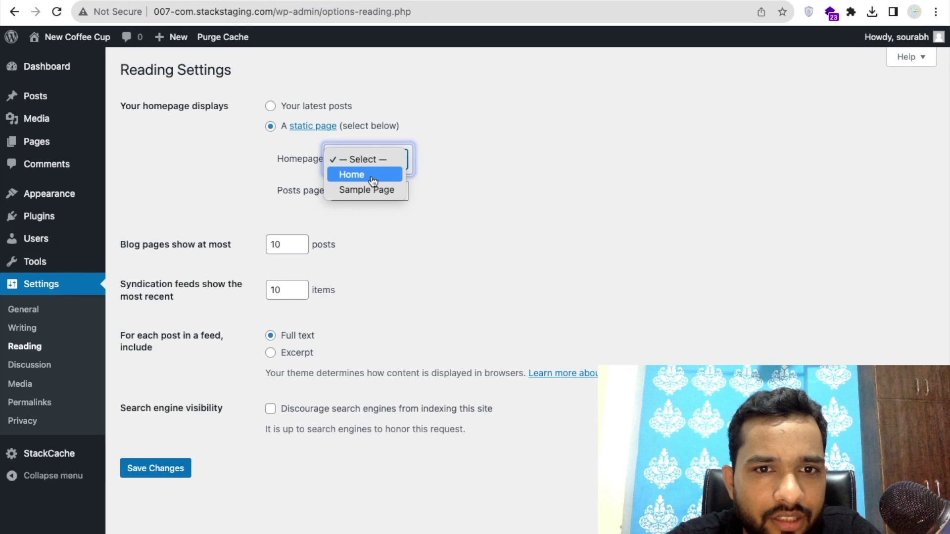
left_click(373, 181)
left_click(157, 469)
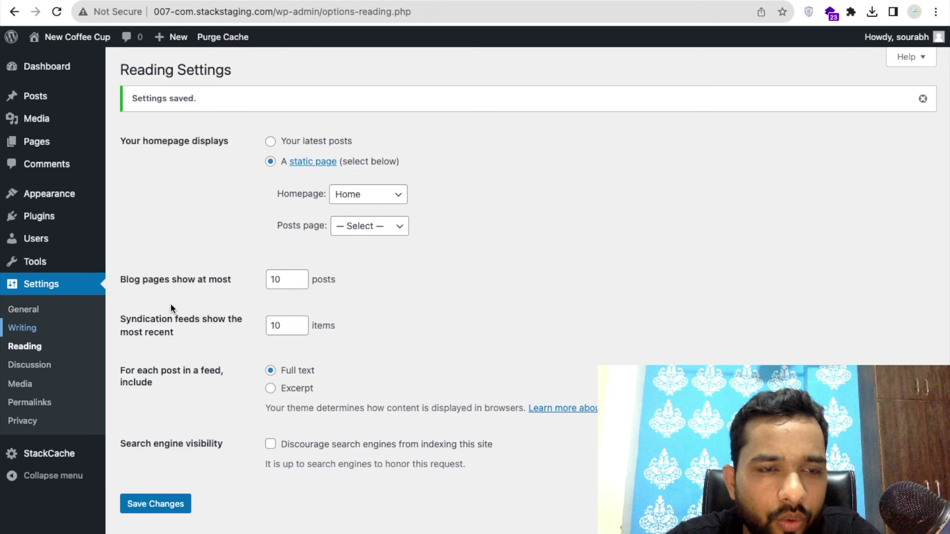
View the front page to confirm it shows 'anything', then go back to Reading Settings.
left_click(77, 37)
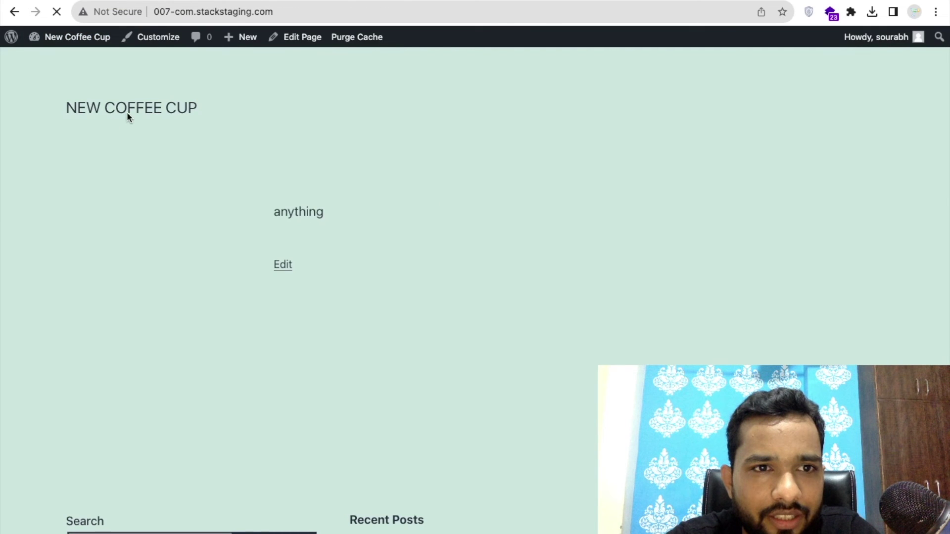
scroll(316, 213, "down", 5)
scroll(316, 213, "up", 5)
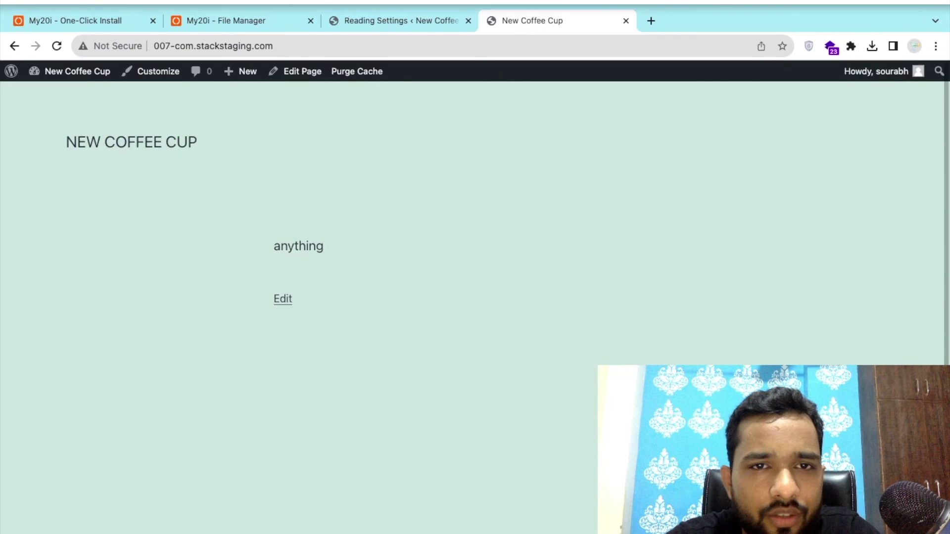
left_click(385, 21)
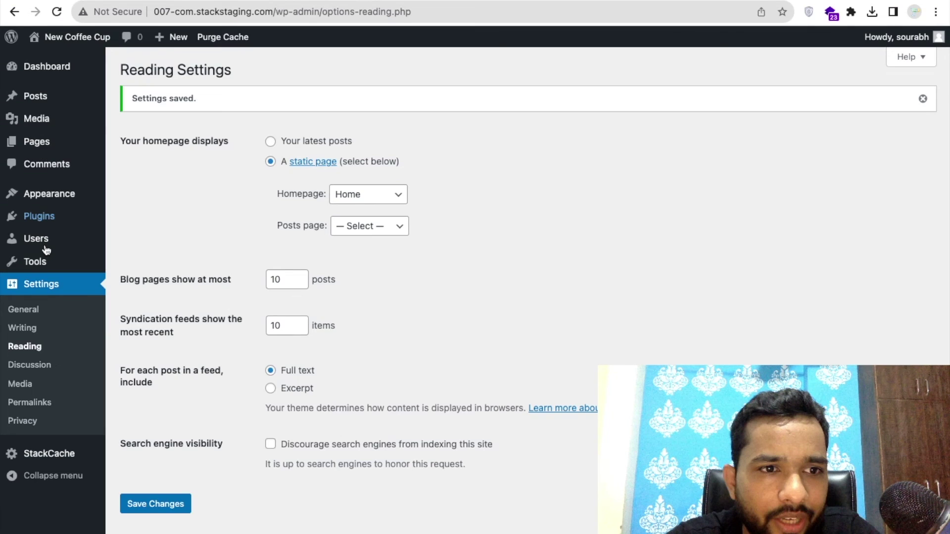
Add the Home page to MainMenu from the full pages list.
mouse_move(68, 191)
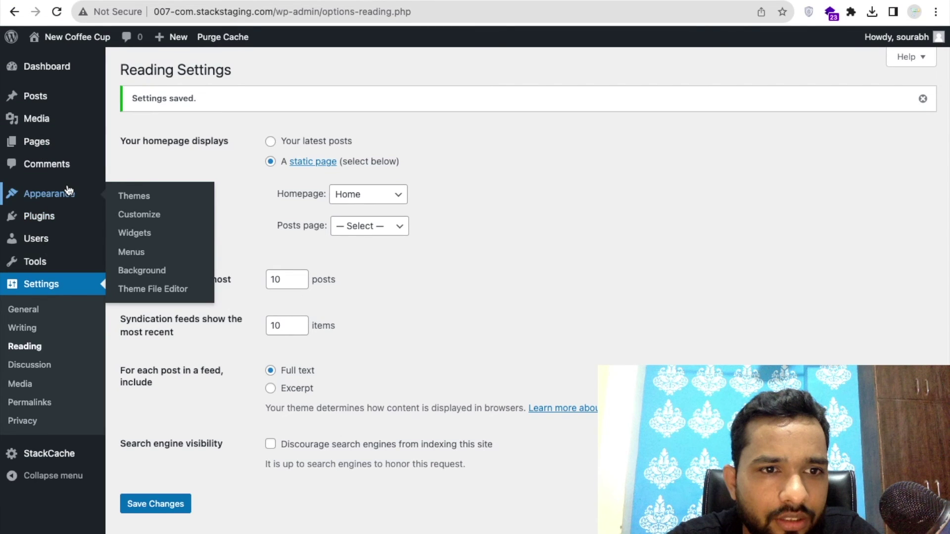
left_click(131, 252)
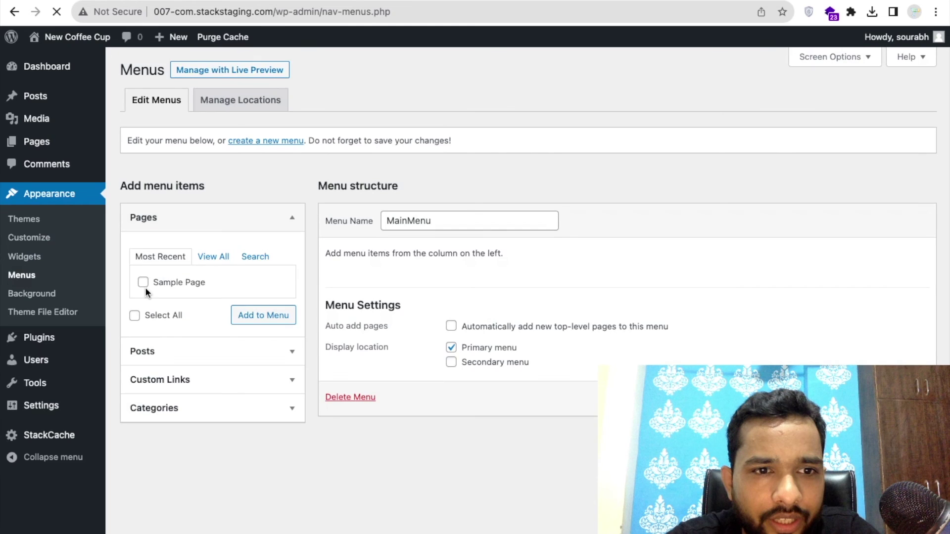
left_click(216, 257)
left_click(143, 283)
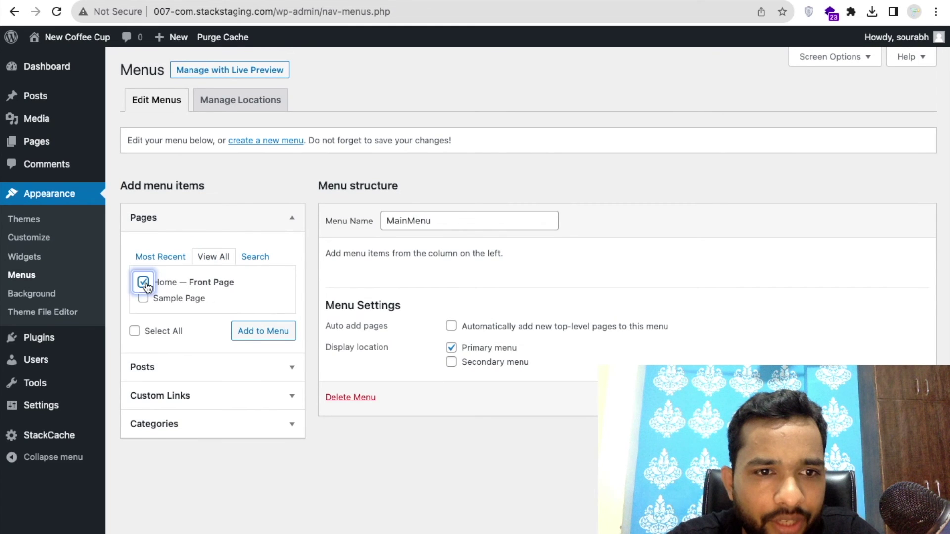
left_click(256, 337)
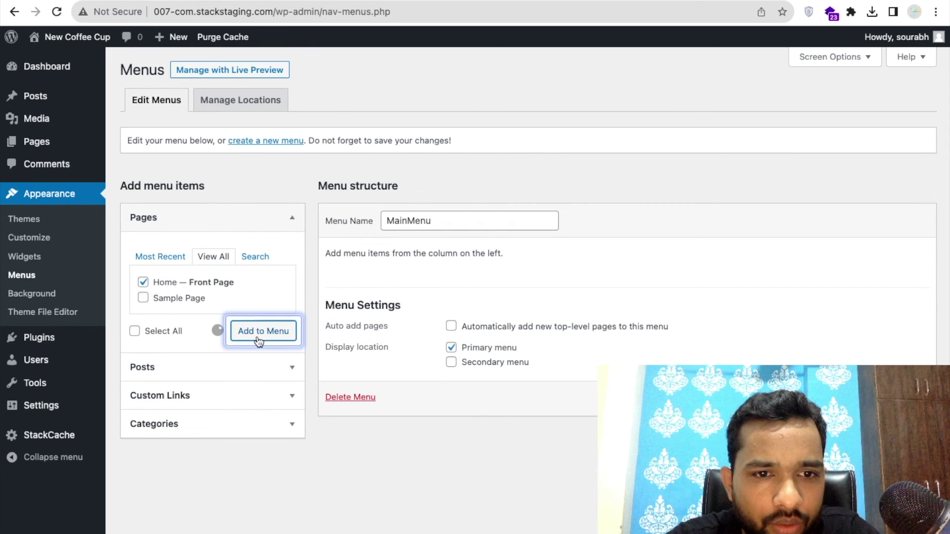
Add a 'New Home' custom link to the homenew.html URL in MainMenu and reload the site.
left_click(206, 395)
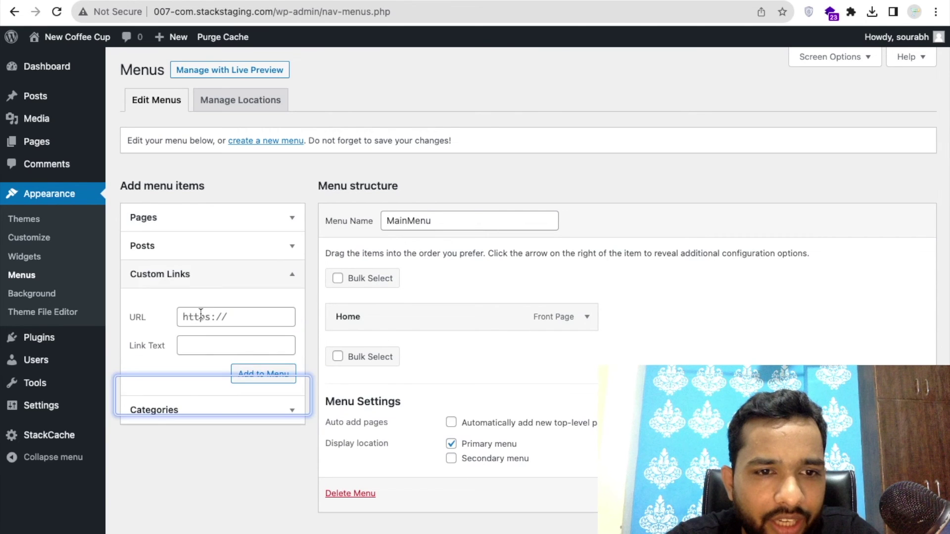
left_click(200, 315)
left_click(196, 340)
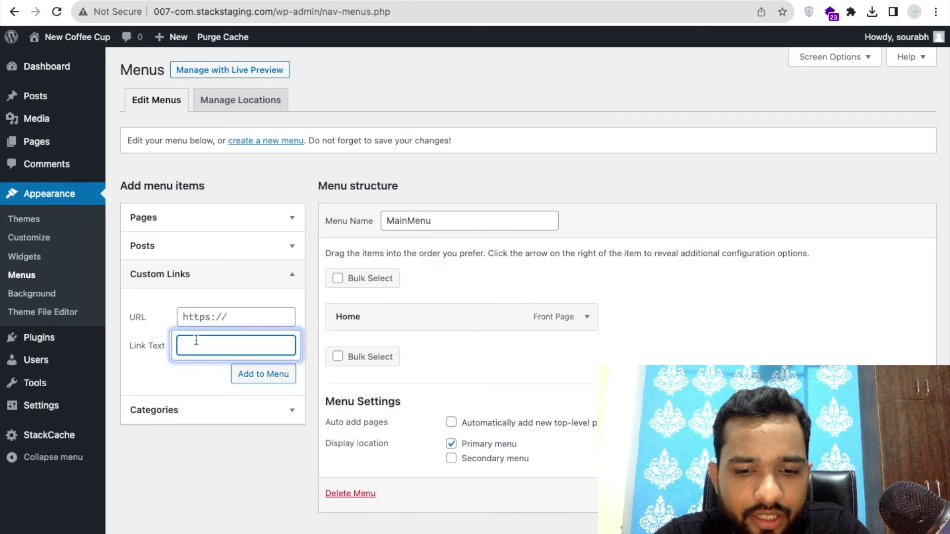
type("New ")
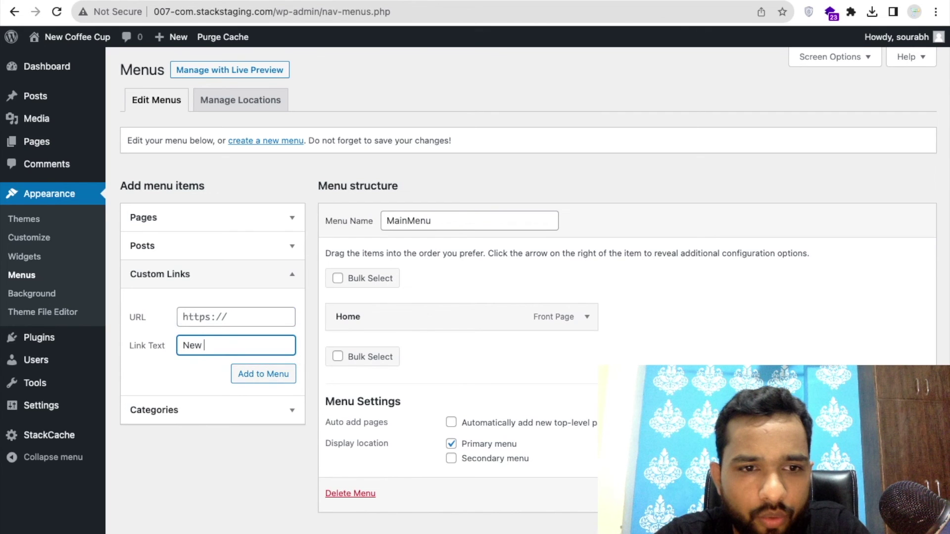
type("Home")
left_click(194, 321)
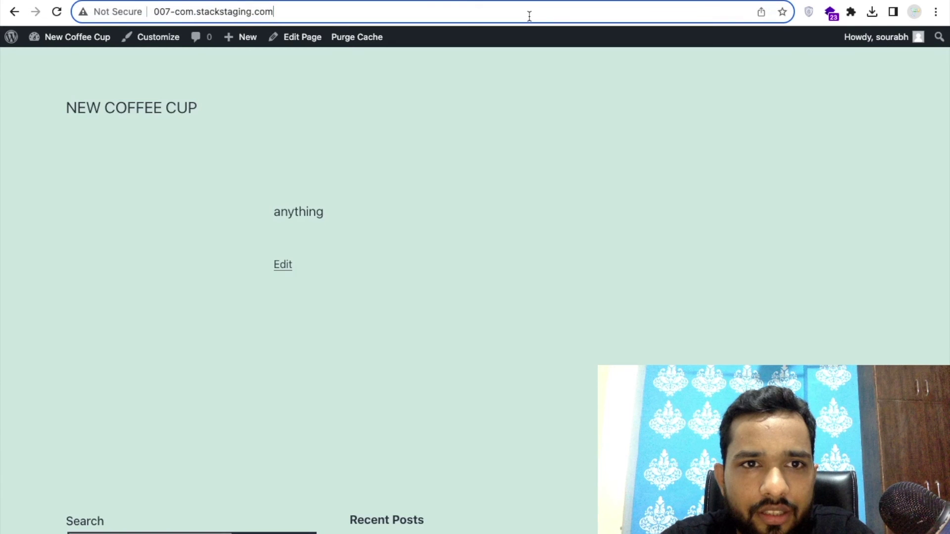
type("/ho")
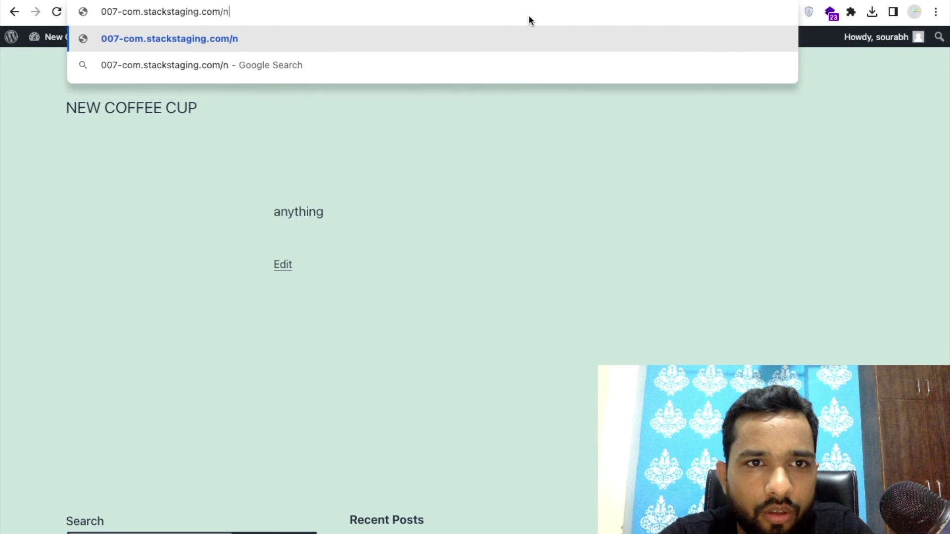
type("me")
key("Down")
key("Down")
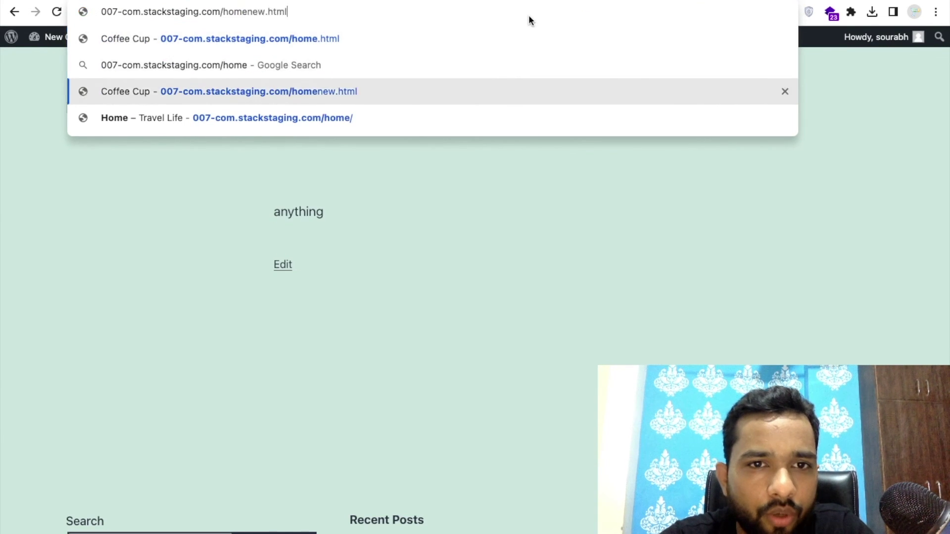
key("ctrl+a")
key("BackSpace")
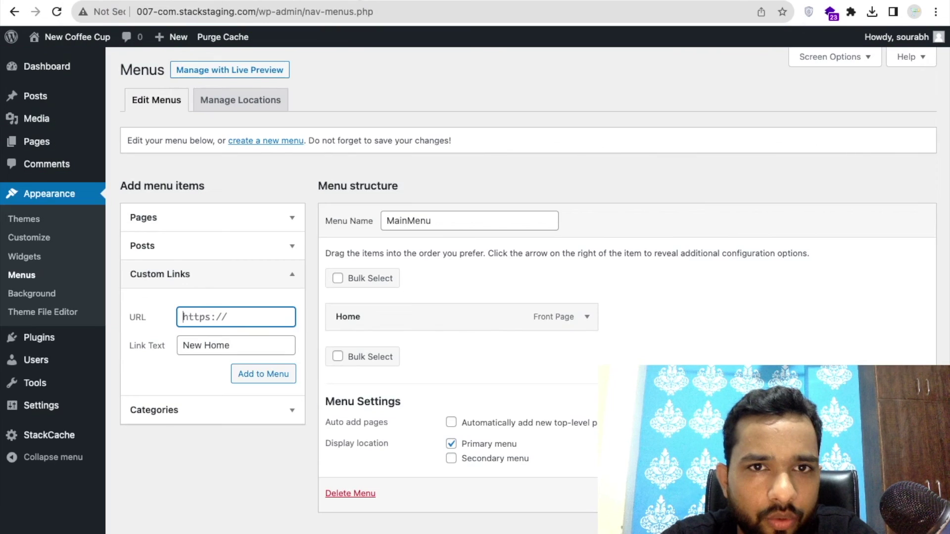
key("ctrl+v")
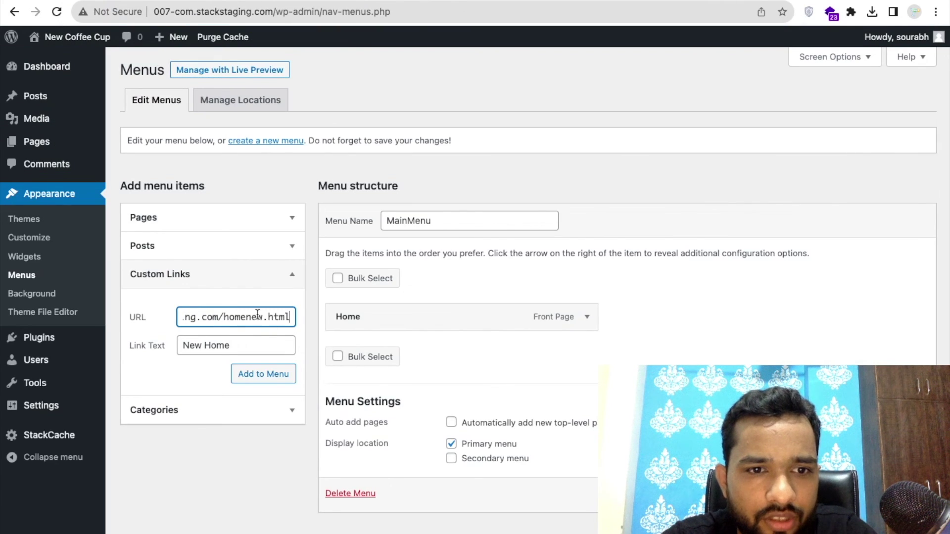
left_click(273, 373)
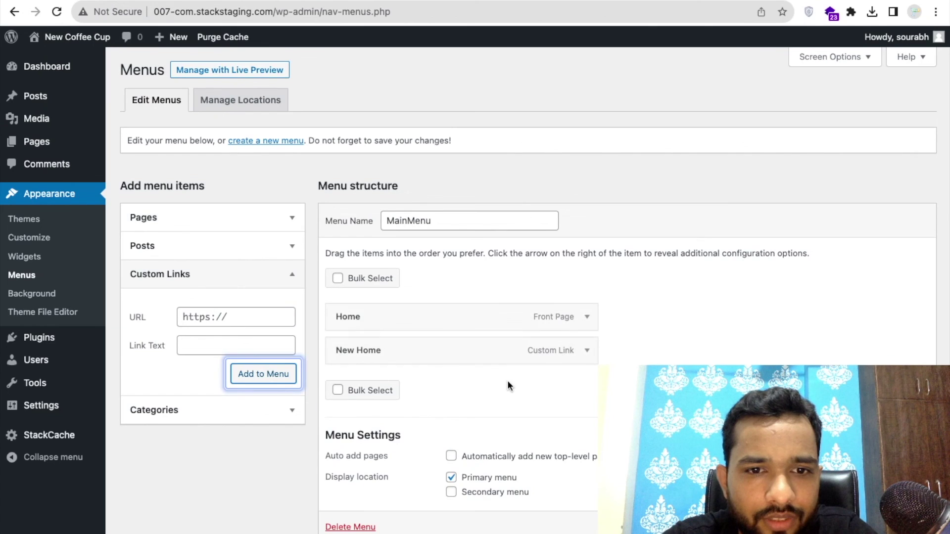
scroll(534, 292, "down", 1)
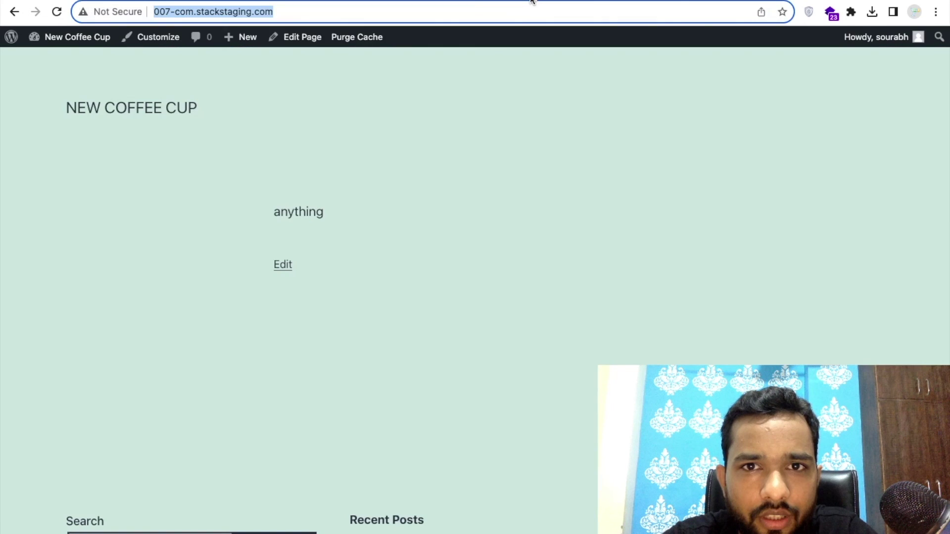
key("Return")
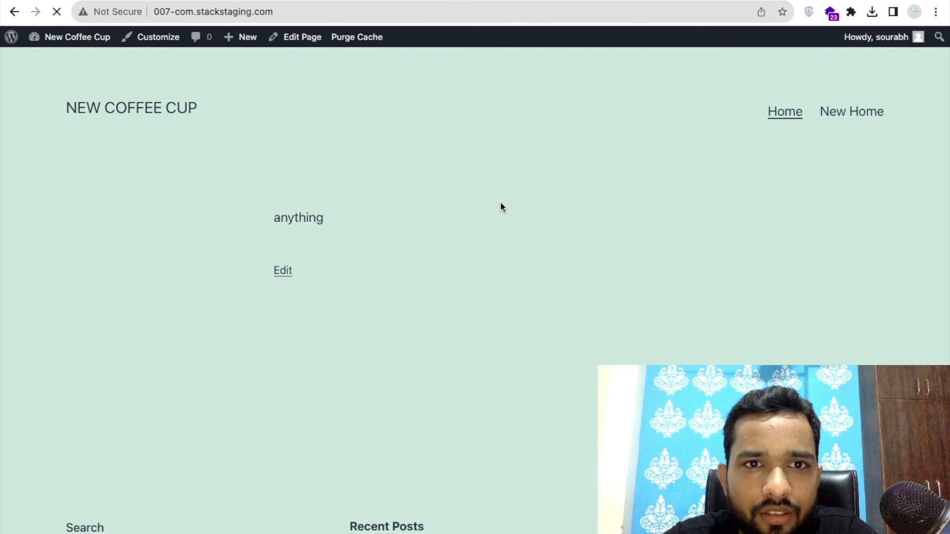
Open the New Home header link, go back, reopen it and scroll the Coffee Cup page.
left_click(849, 120)
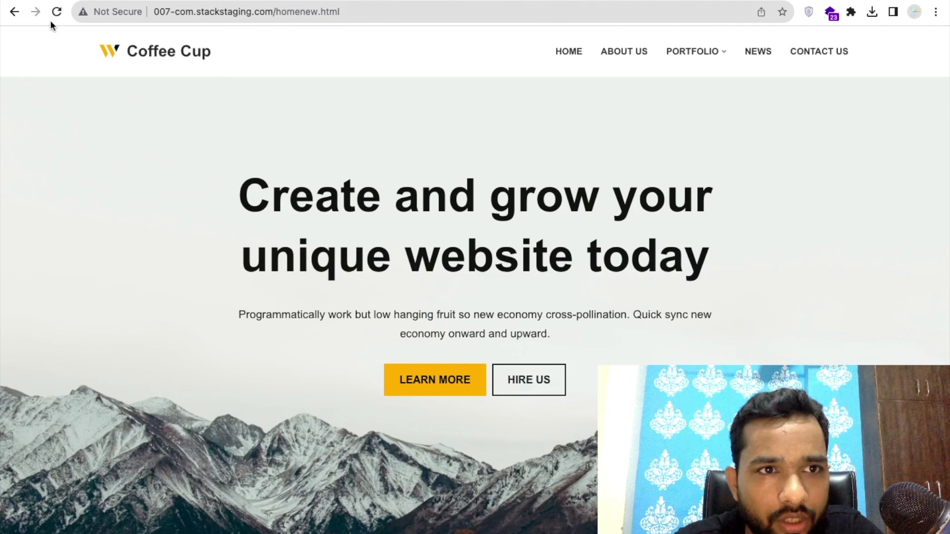
left_click(6, 16)
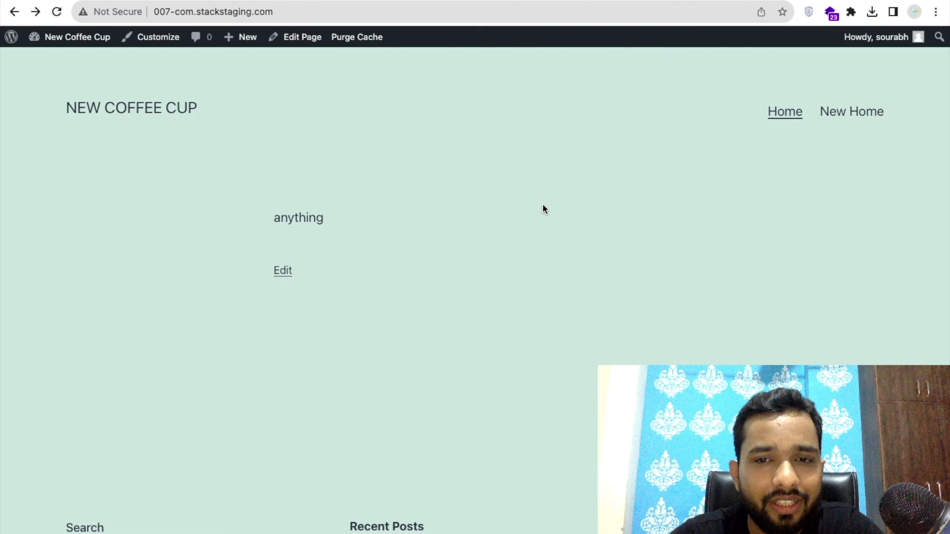
key("Return")
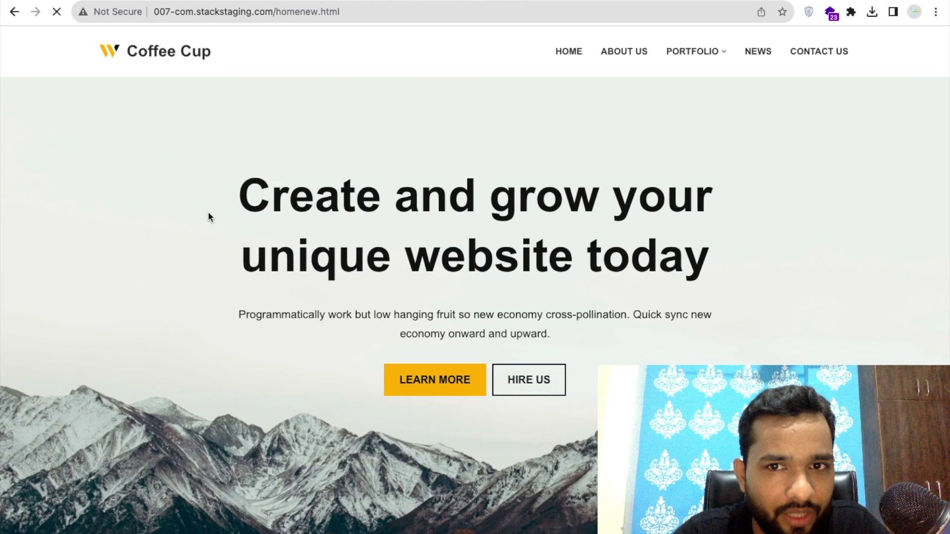
scroll(209, 217, "down", 6)
scroll(208, 217, "up", 6)
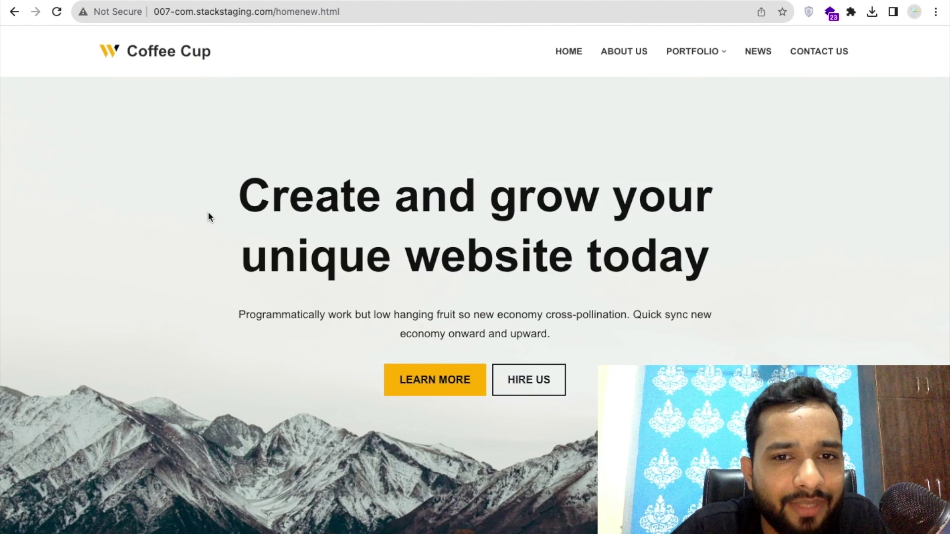
scroll(208, 217, "down", 4)
scroll(208, 217, "up", 4)
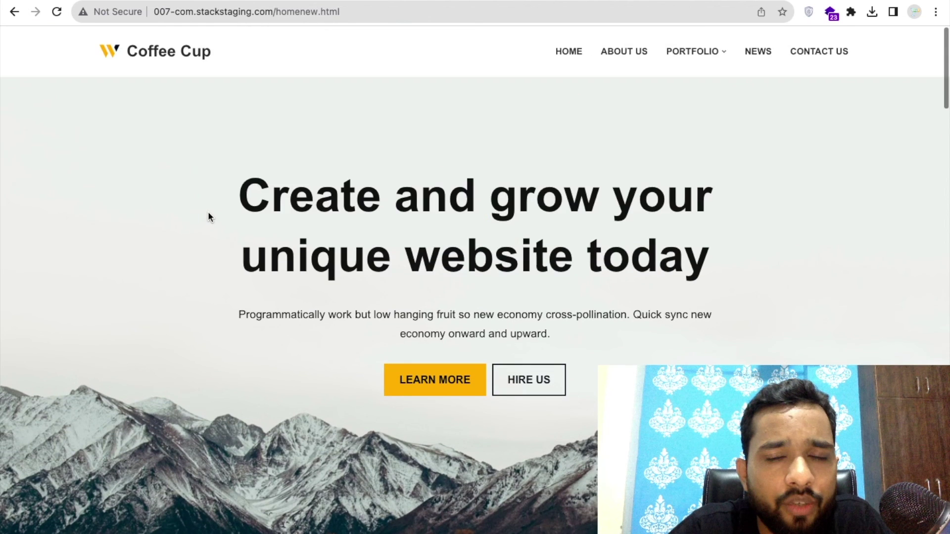